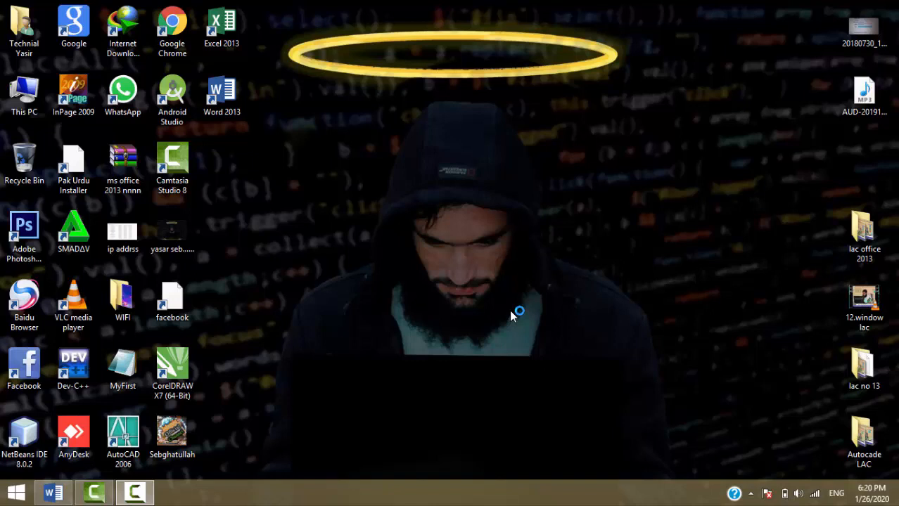
# - Refresh the desktop, switch to the blank Word document and show its page layout settings
pyautogui.rightClick(512, 316)
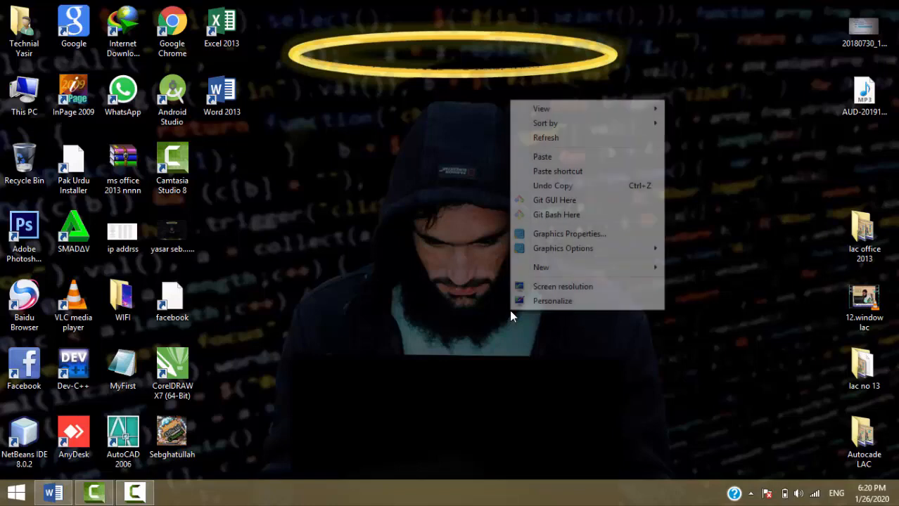
pyautogui.click(578, 139)
pyautogui.click(53, 493)
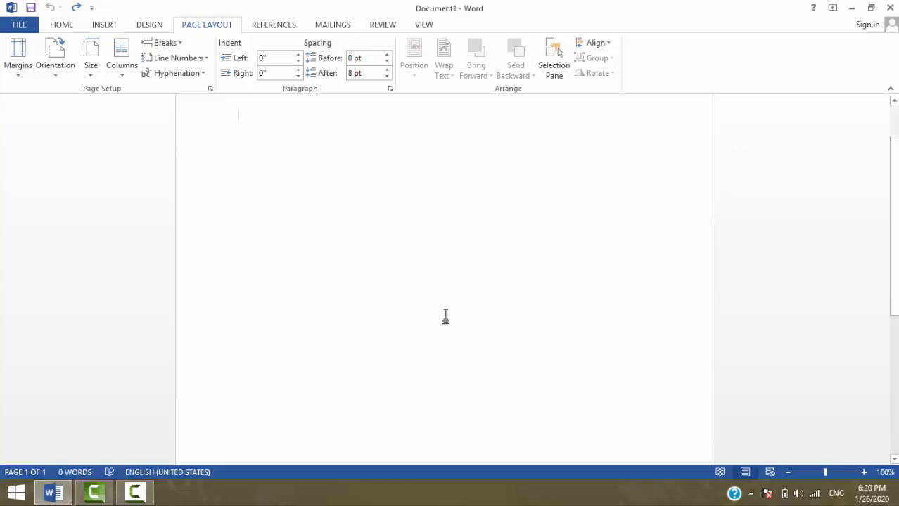
pyautogui.click(62, 26)
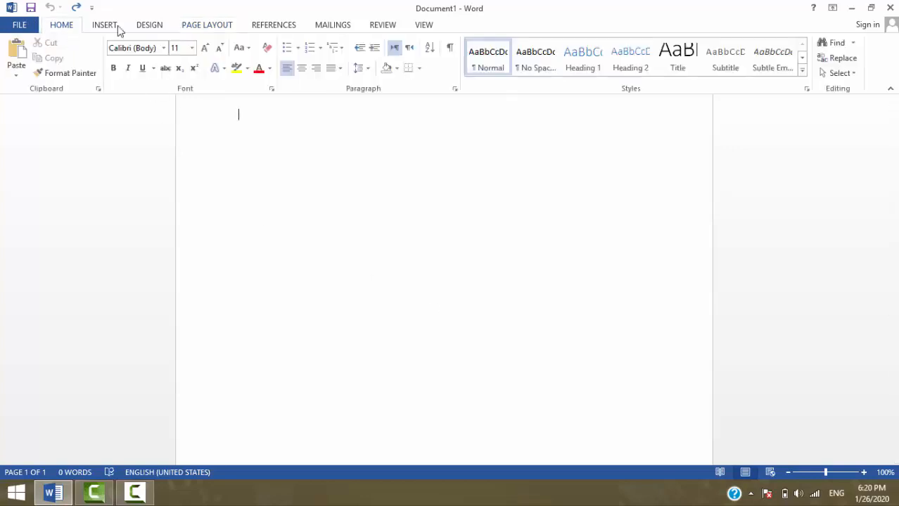
pyautogui.click(218, 26)
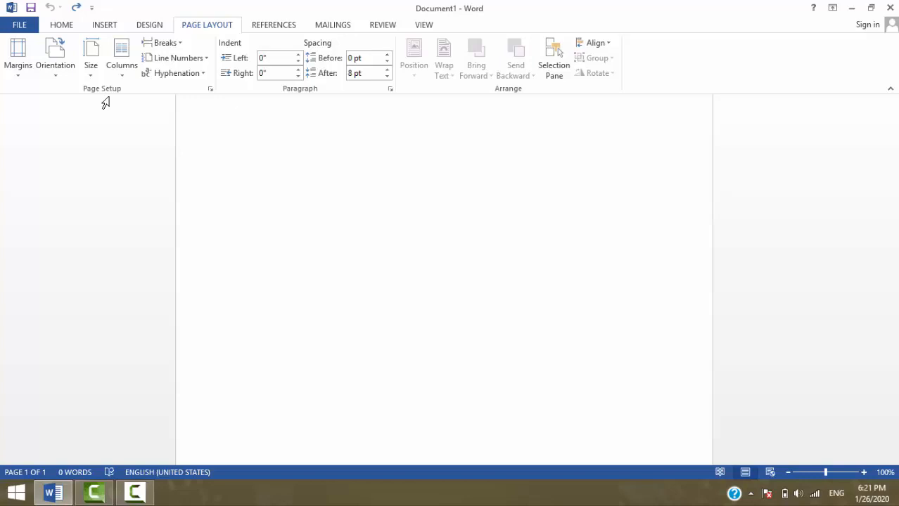
# - Generate sample paragraphs with =rand() and repeat the insertion until the text runs onto a second page
pyautogui.write('=rand')
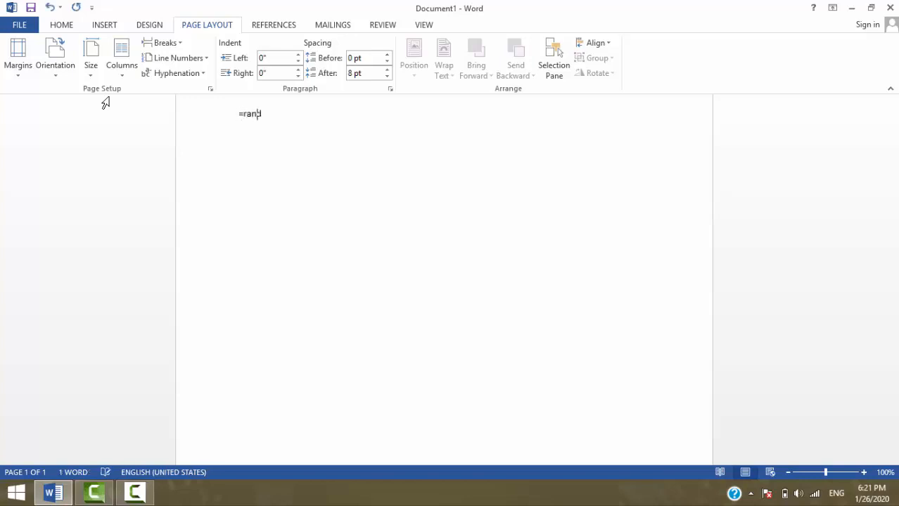
pyautogui.write('()')
pyautogui.press('Return')
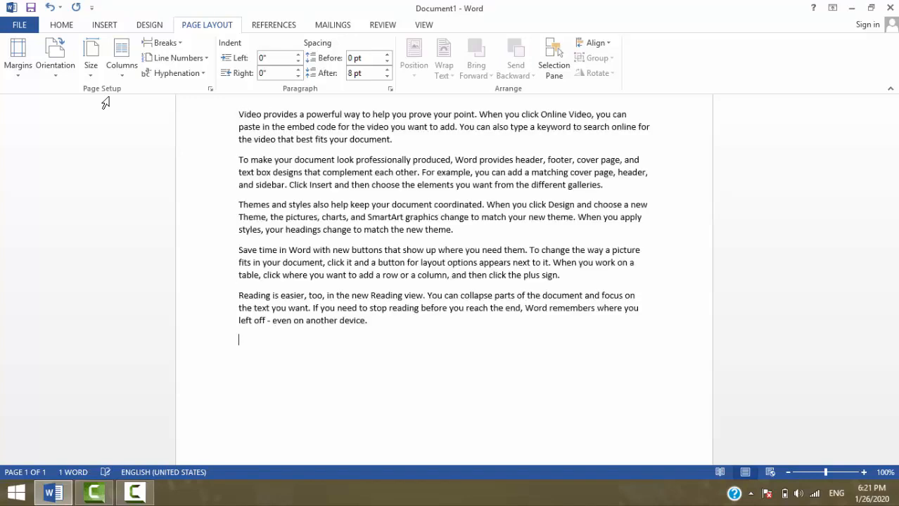
pyautogui.press('F4')
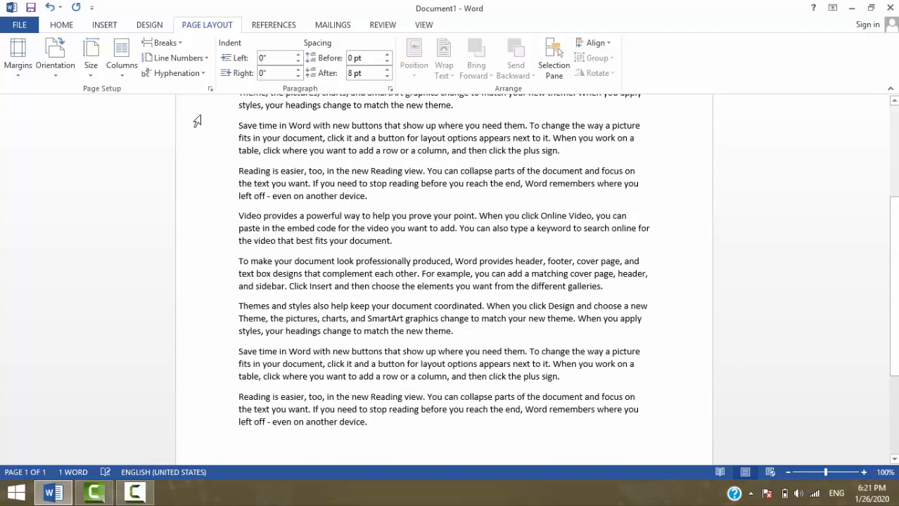
pyautogui.moveTo(893, 249); pyautogui.dragTo(891, 361)
pyautogui.press('F4')
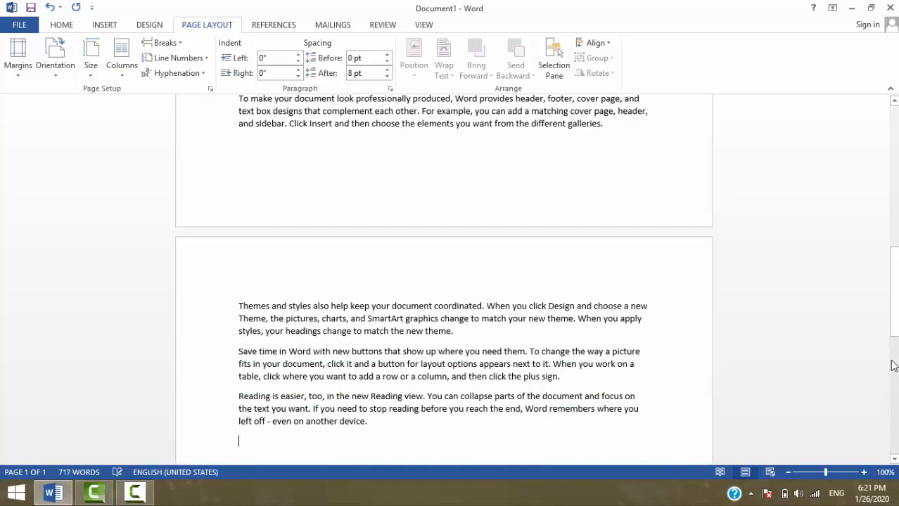
pyautogui.moveTo(893, 292); pyautogui.dragTo(893, 218)
pyautogui.moveTo(894, 162); pyautogui.dragTo(893, 152)
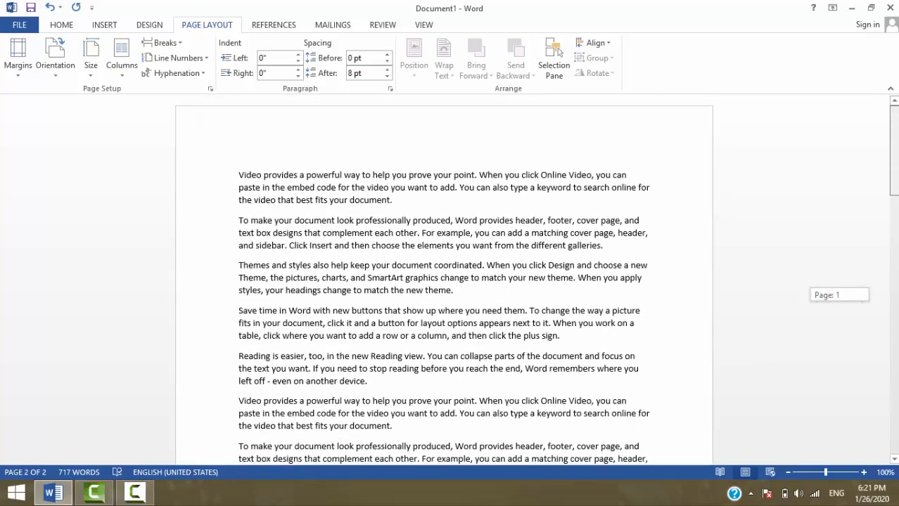
pyautogui.moveTo(894, 189); pyautogui.dragTo(895, 284)
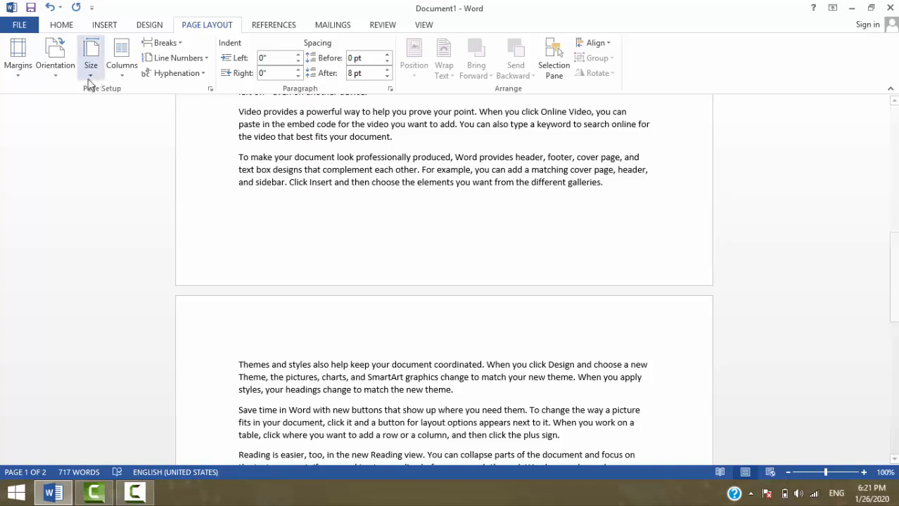
# - Apply the Narrow margin preset and remove the empty last paragraph so the text fits on one page
pyautogui.click(19, 79)
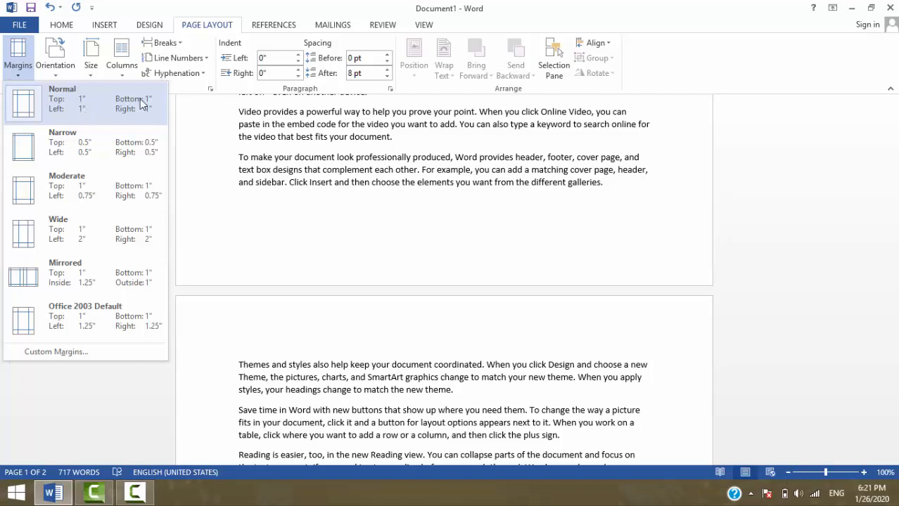
pyautogui.click(130, 146)
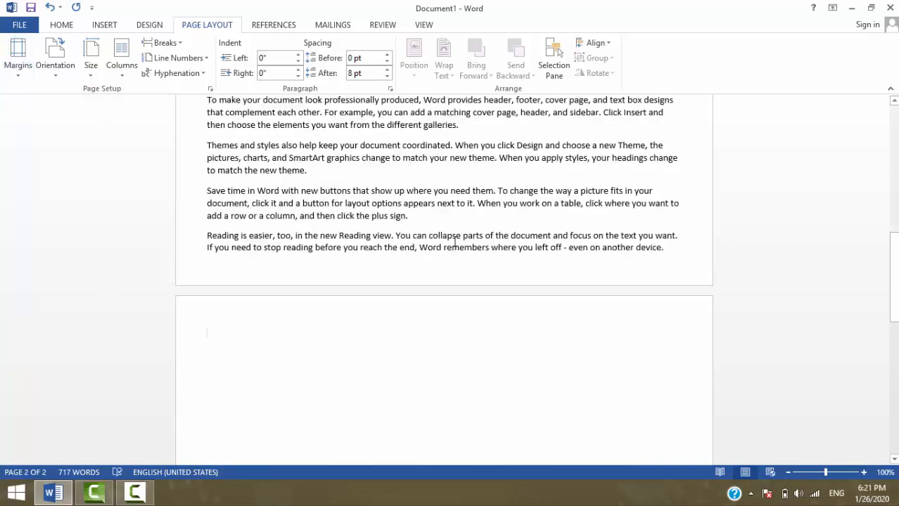
pyautogui.moveTo(893, 307)
pyautogui.mouseDown()
pyautogui.moveTo(890, 174)
pyautogui.moveTo(891, 358)
pyautogui.moveTo(890, 308)
pyautogui.mouseUp()
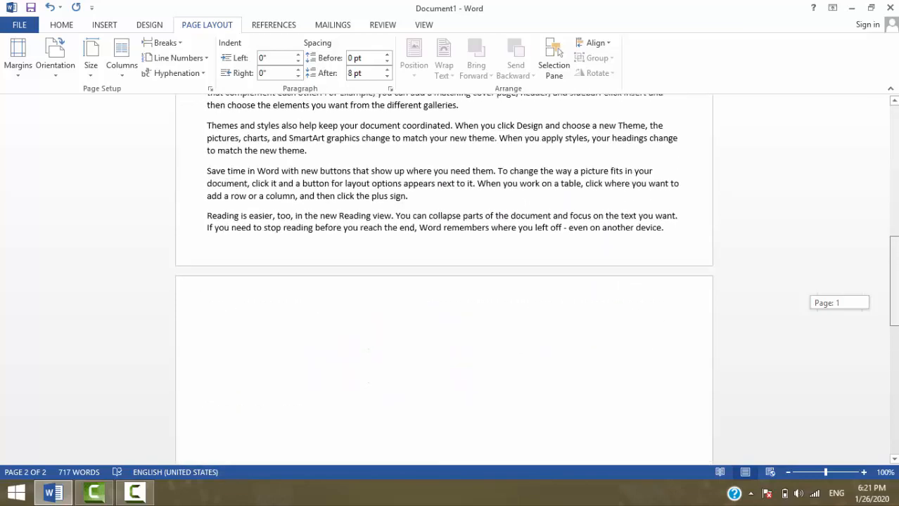
pyautogui.press('BackSpace')
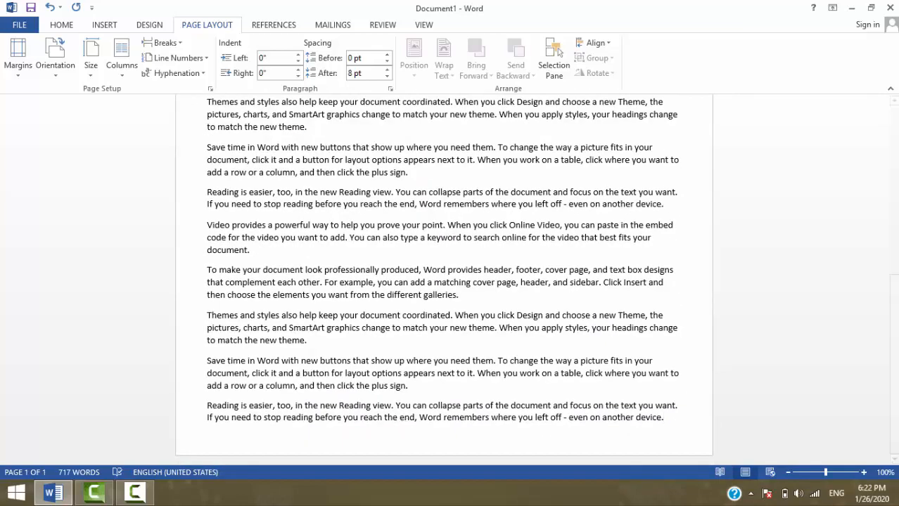
pyautogui.moveTo(896, 299); pyautogui.dragTo(897, 163)
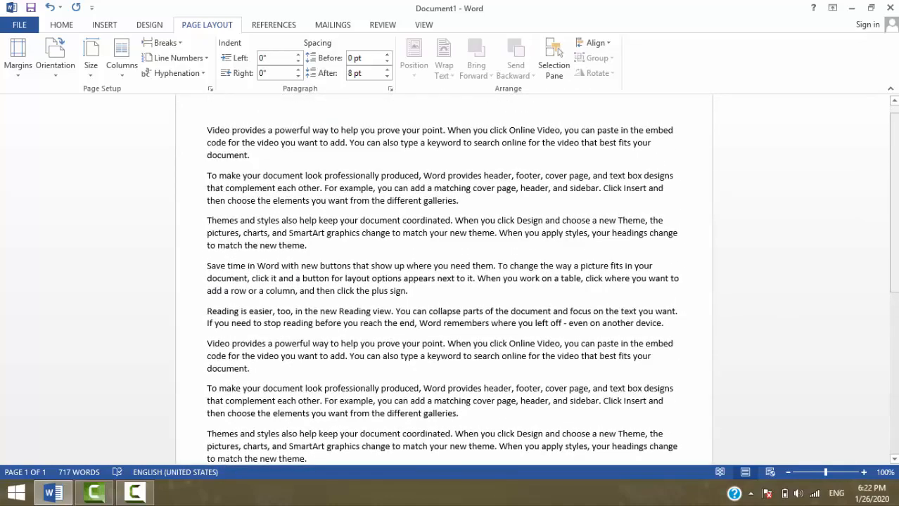
# - Change the page margins to the Moderate preset and review the first page
pyautogui.click(19, 60)
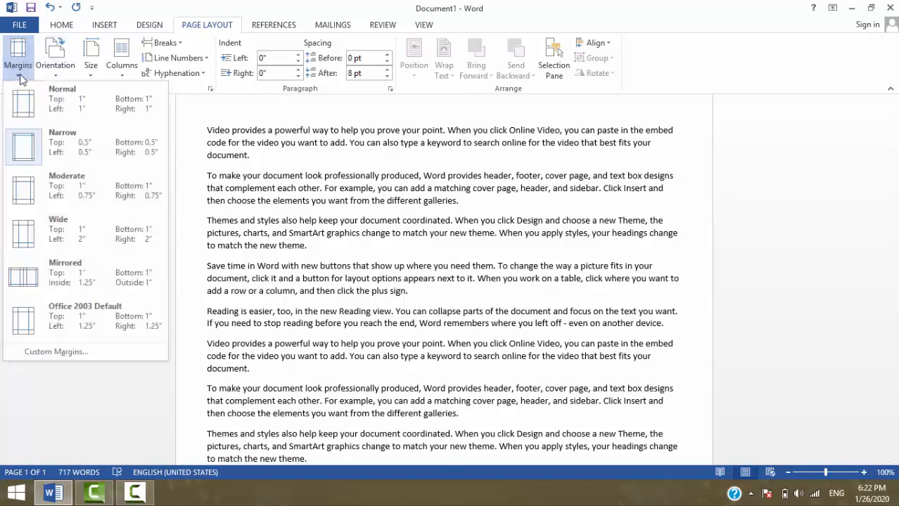
pyautogui.click(83, 182)
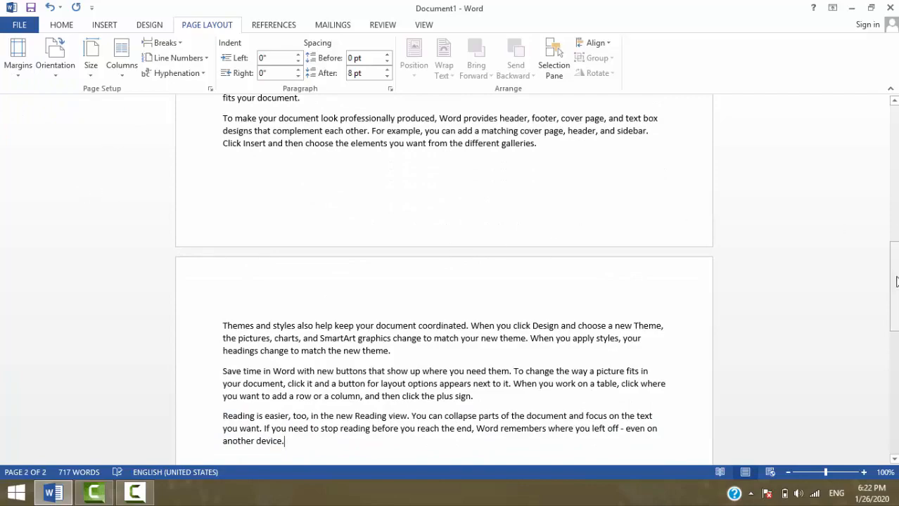
pyautogui.moveTo(896, 282); pyautogui.dragTo(897, 145)
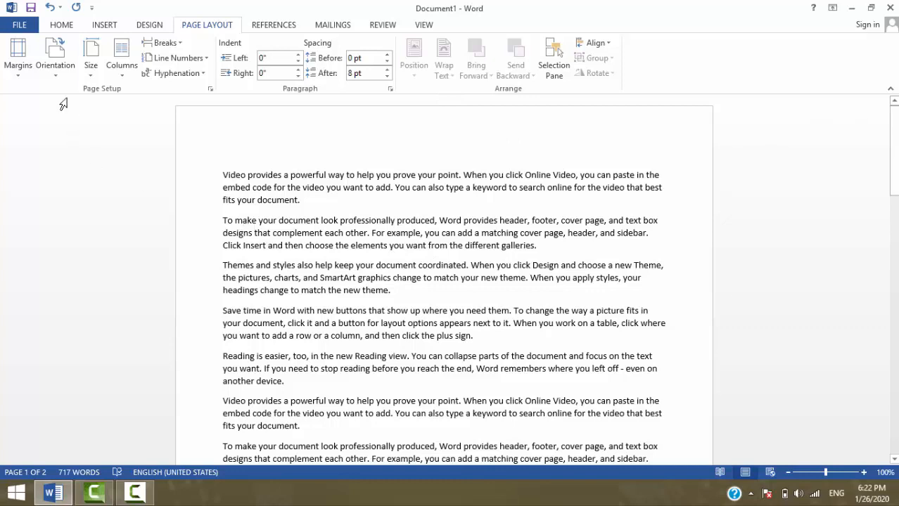
# - Apply the Wide margin preset to the document, and after reviewing it change the margins to Mirrored
pyautogui.click(21, 72)
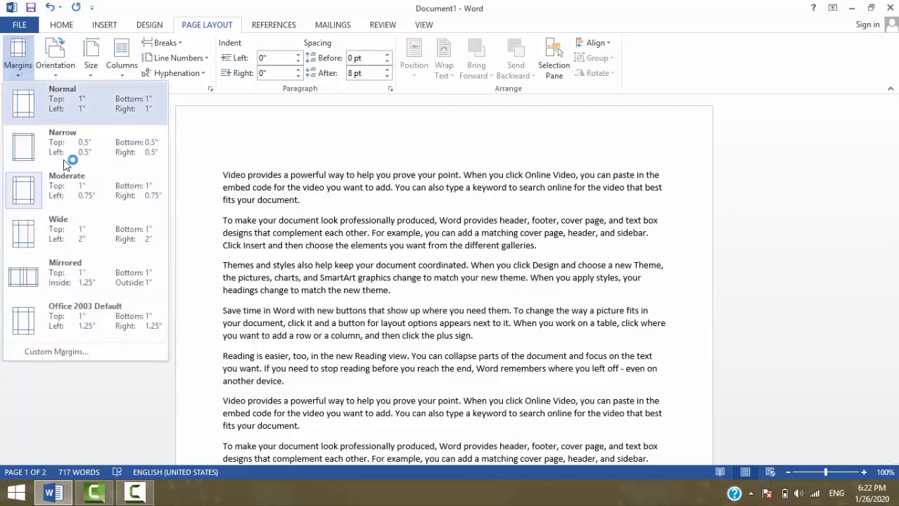
pyautogui.click(75, 221)
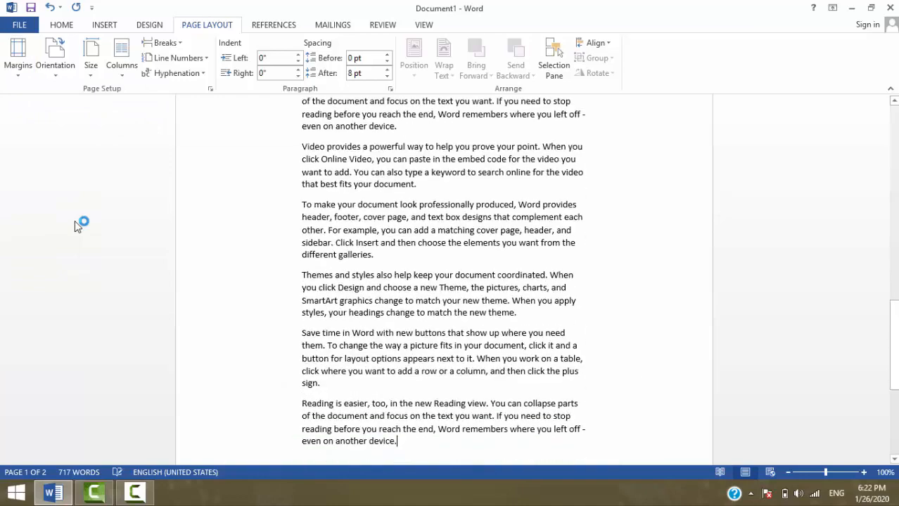
pyautogui.moveTo(895, 343); pyautogui.dragTo(897, 147)
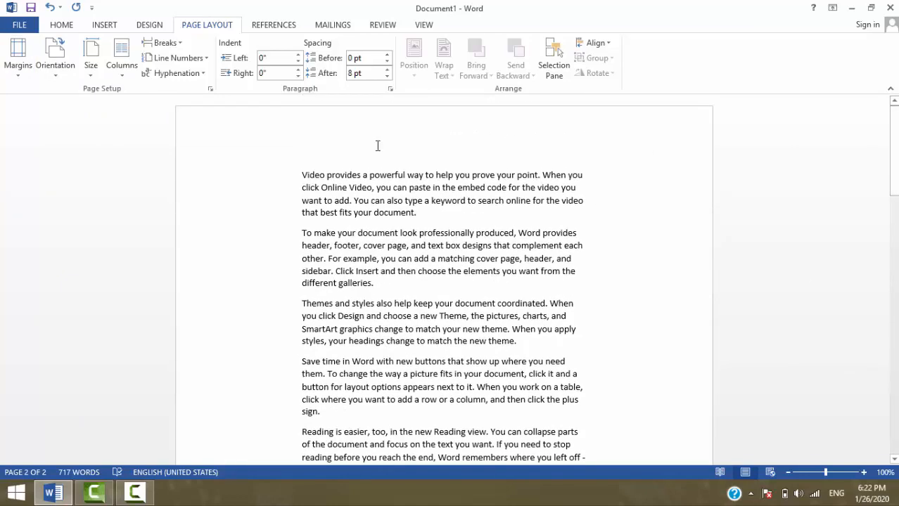
pyautogui.click(19, 74)
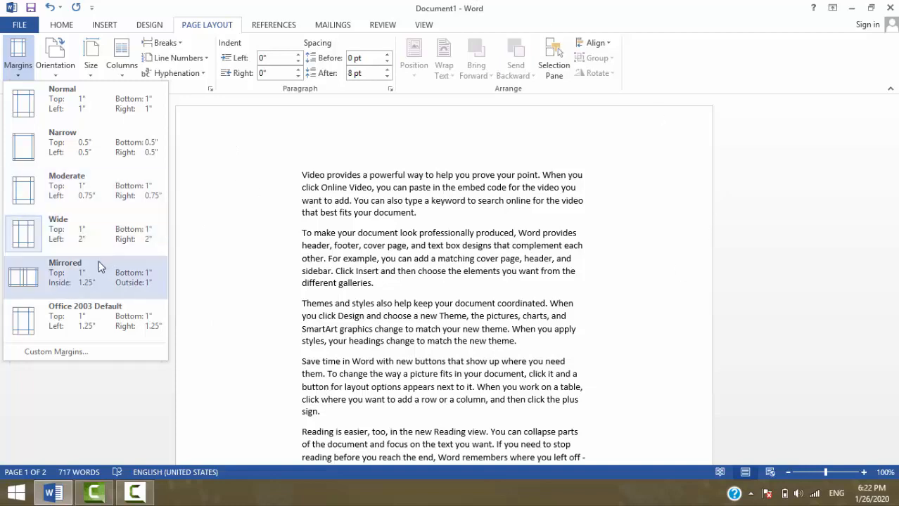
pyautogui.click(74, 286)
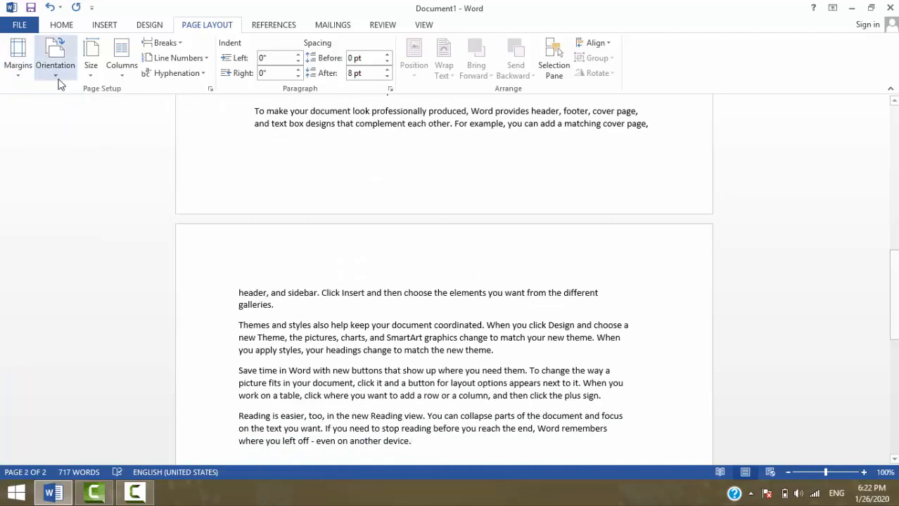
# - Open the custom margin settings and set the top and bottom margins to 1.5"
pyautogui.click(28, 79)
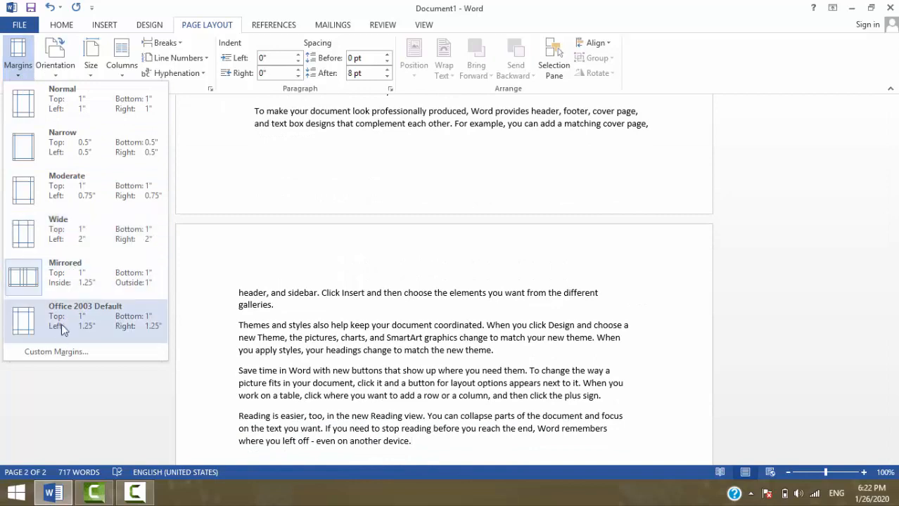
pyautogui.click(63, 352)
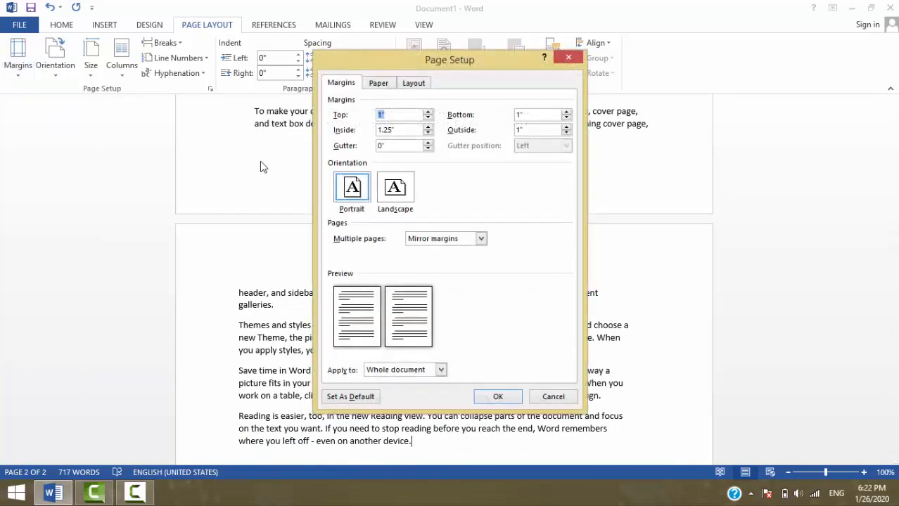
pyautogui.click(427, 112)
pyautogui.click(428, 118)
pyautogui.click(427, 112)
pyautogui.click(428, 112)
pyautogui.click(428, 112)
pyautogui.click(428, 112)
pyautogui.click(428, 112)
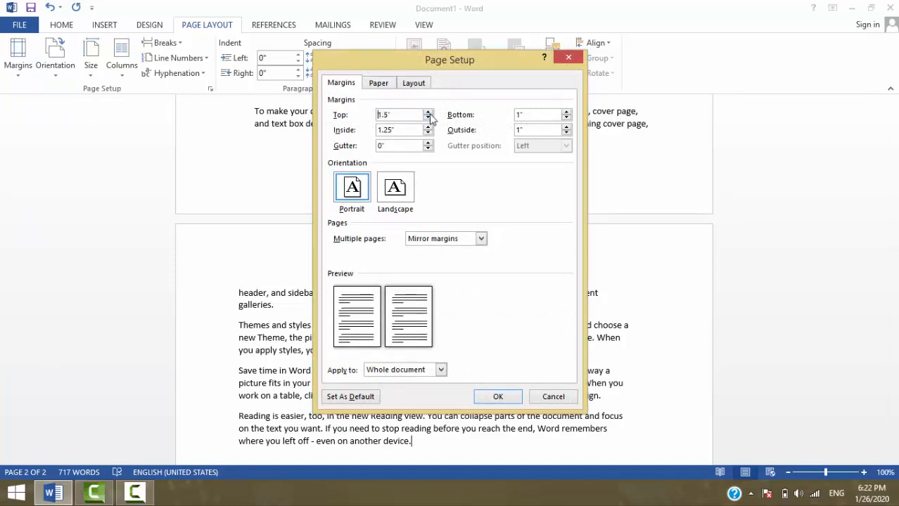
pyautogui.click(567, 112)
pyautogui.click(567, 112)
pyautogui.click(567, 112)
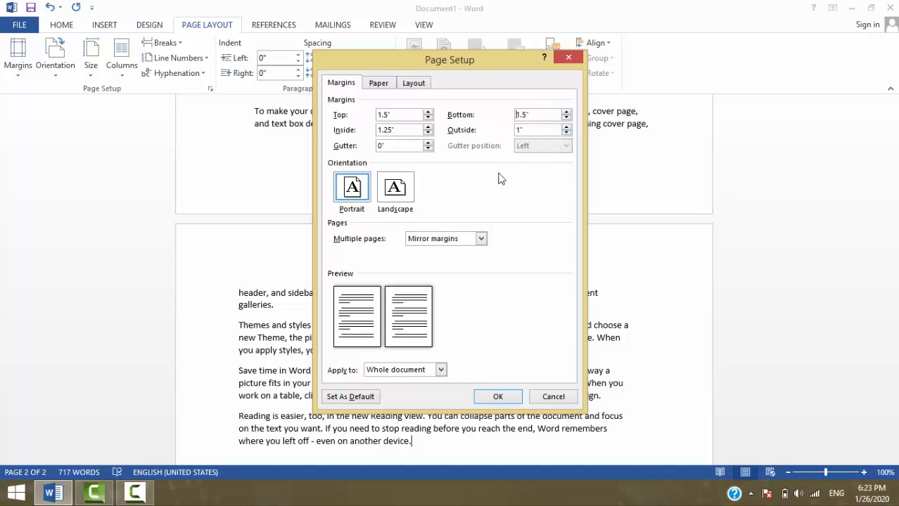
# - Set the inside and outside margins to 0.7" and apply the custom margins to the whole document
pyautogui.click(566, 133)
pyautogui.click(427, 133)
pyautogui.click(427, 134)
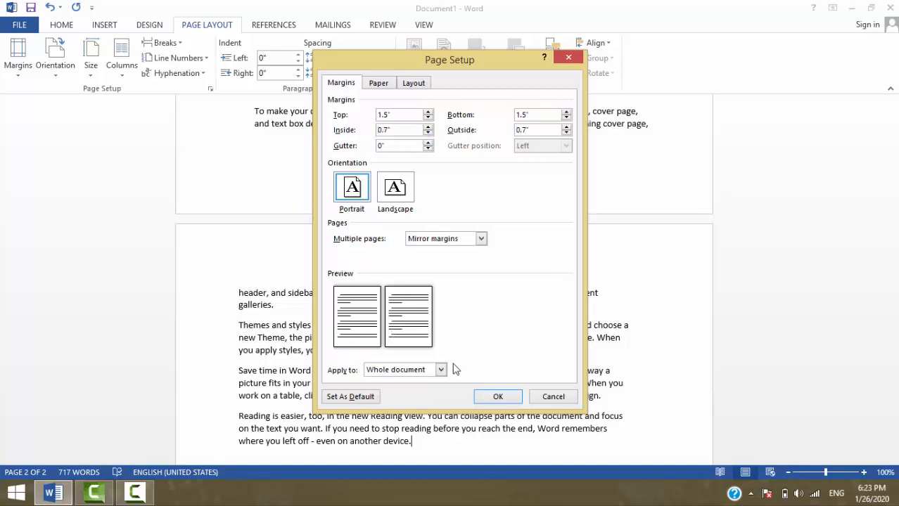
pyautogui.click(497, 397)
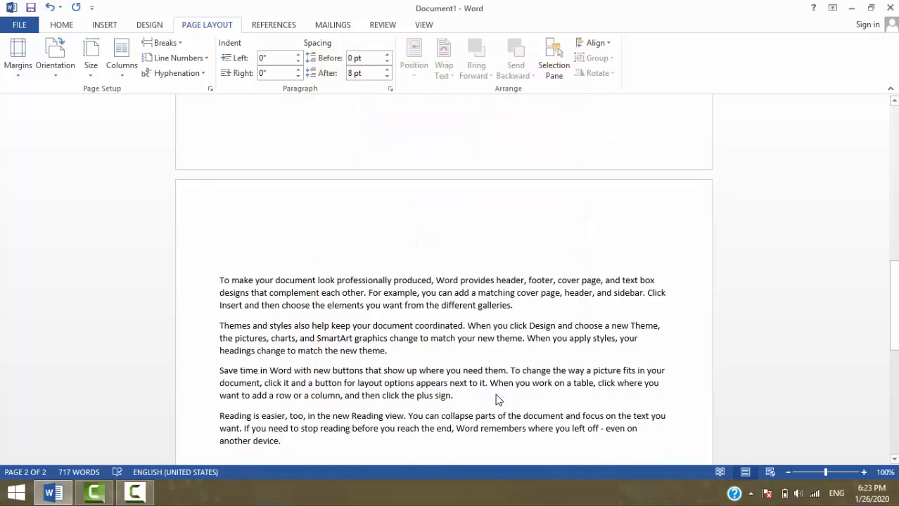
pyautogui.moveTo(893, 297); pyautogui.dragTo(897, 144)
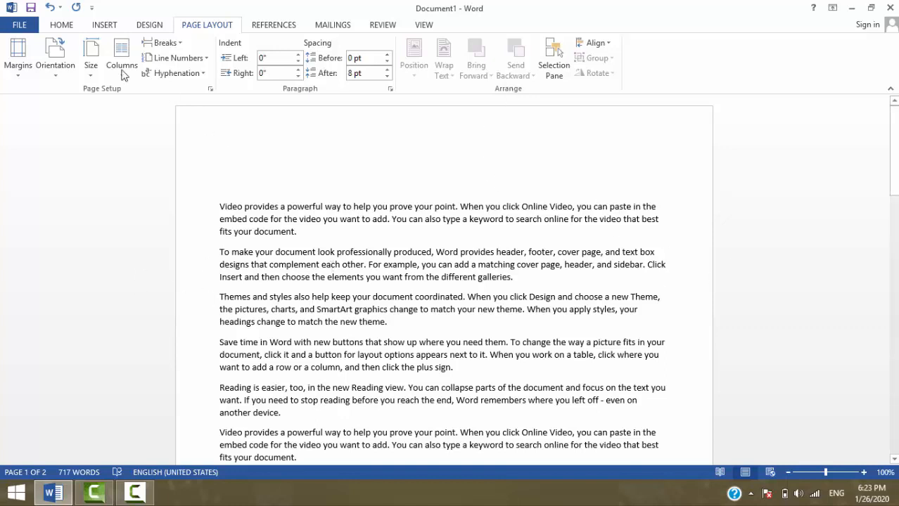
# - Return the document to the Normal margin preset with 1" on every side
pyautogui.click(17, 76)
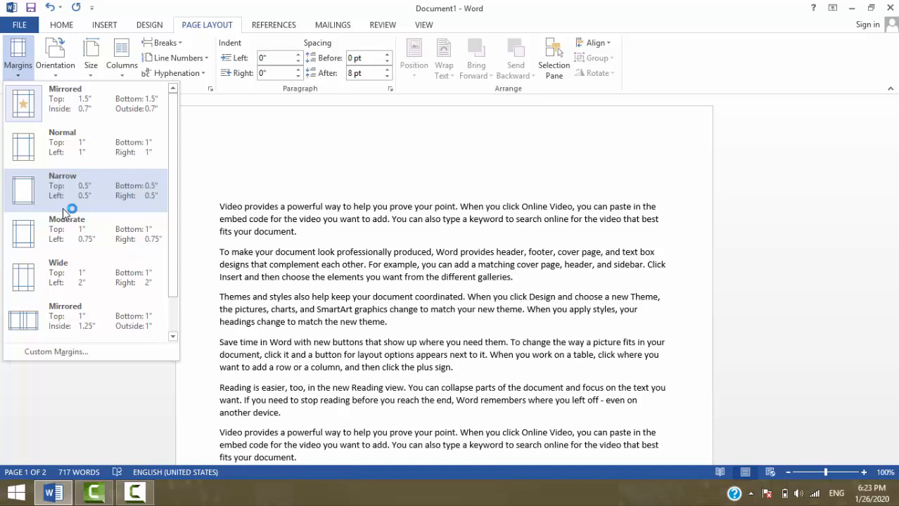
pyautogui.click(278, 219)
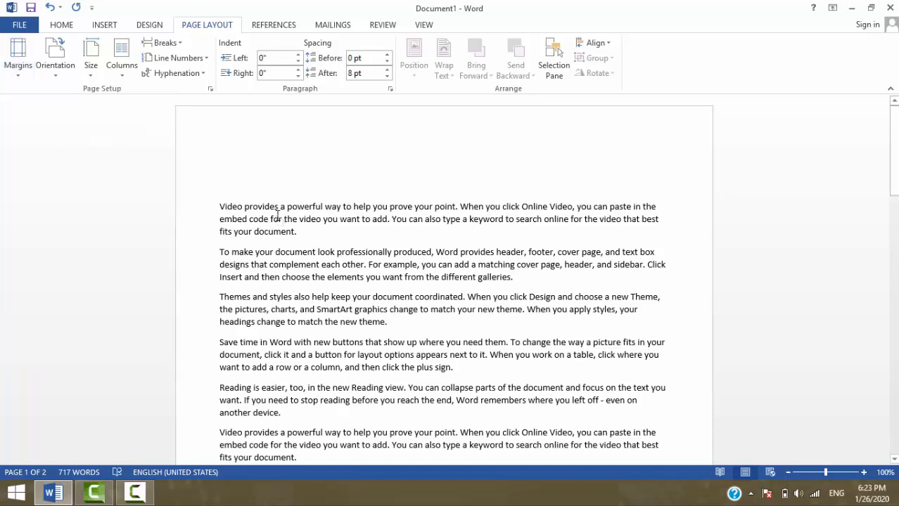
pyautogui.click(22, 76)
pyautogui.click(60, 139)
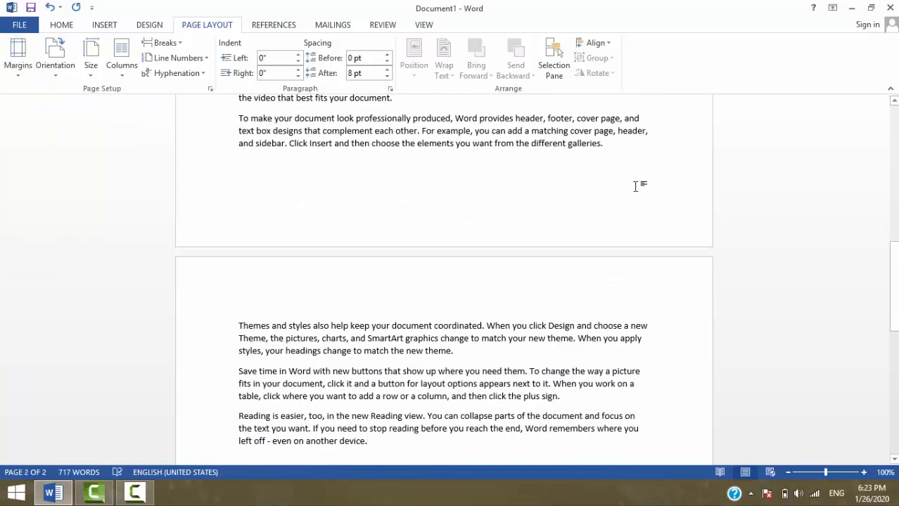
pyautogui.moveTo(896, 230); pyautogui.dragTo(895, 141)
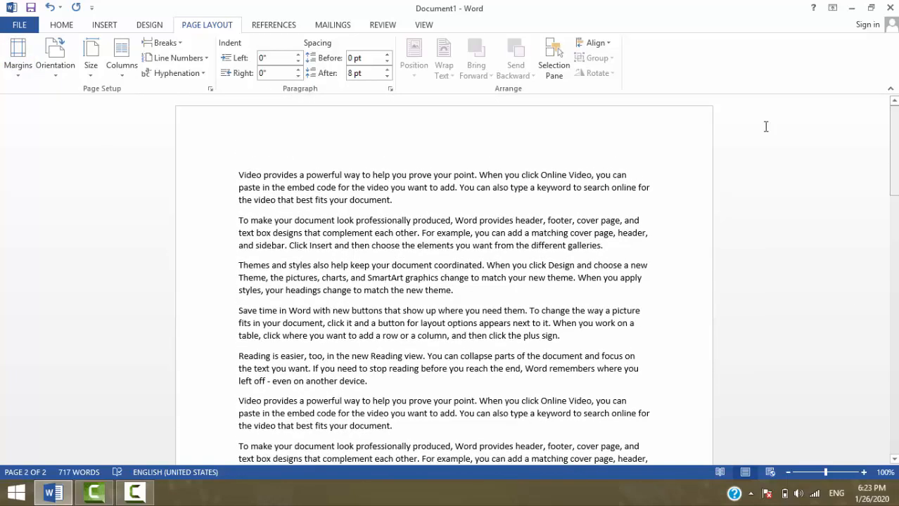
# - Change the document's page orientation to Landscape and review it from the first page
pyautogui.click(58, 69)
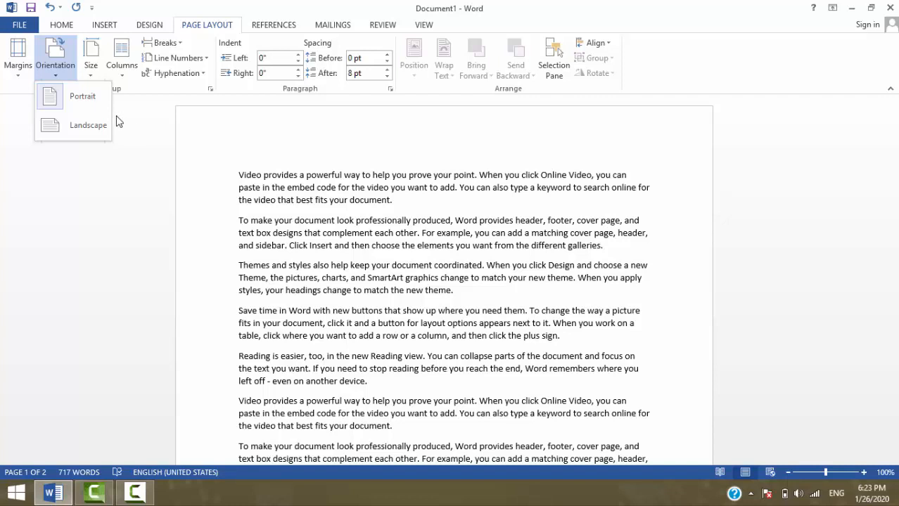
pyautogui.click(95, 124)
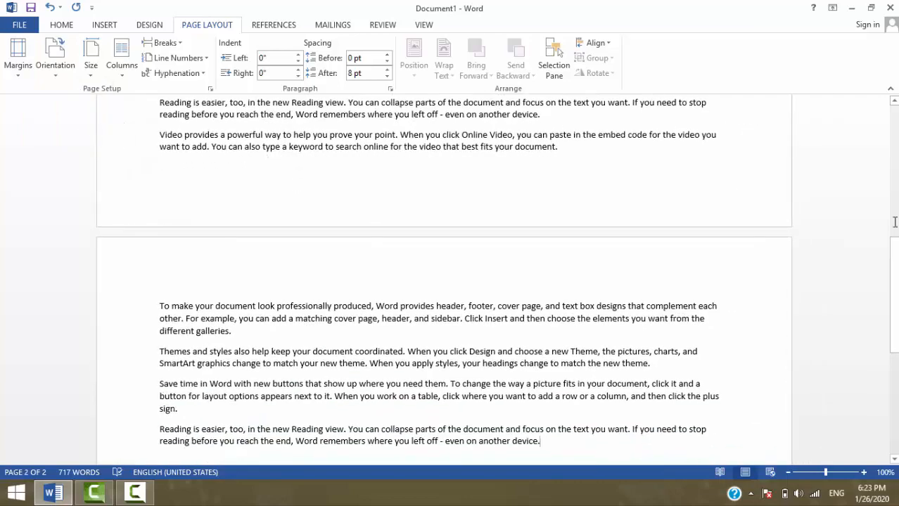
pyautogui.moveTo(893, 242); pyautogui.dragTo(896, 143)
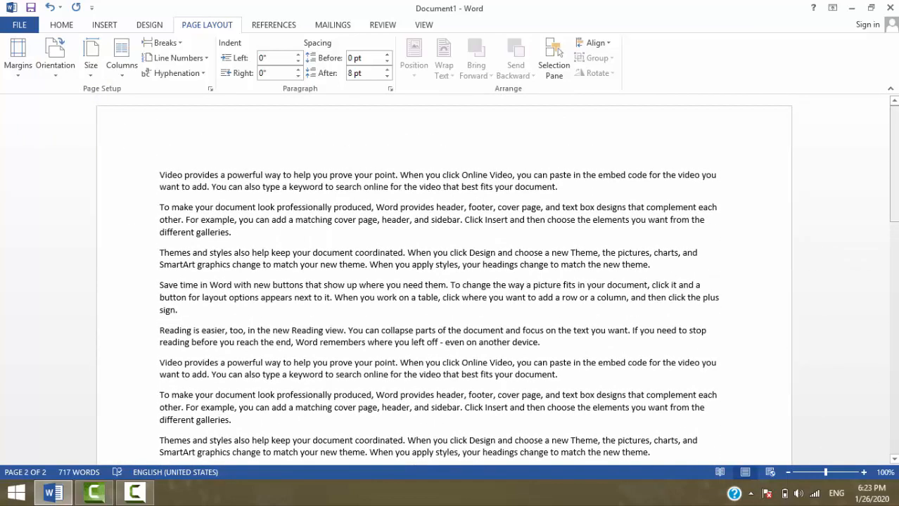
# - Return the pages to Portrait orientation, and after comparing switch them to Landscape again
pyautogui.click(51, 73)
pyautogui.click(60, 98)
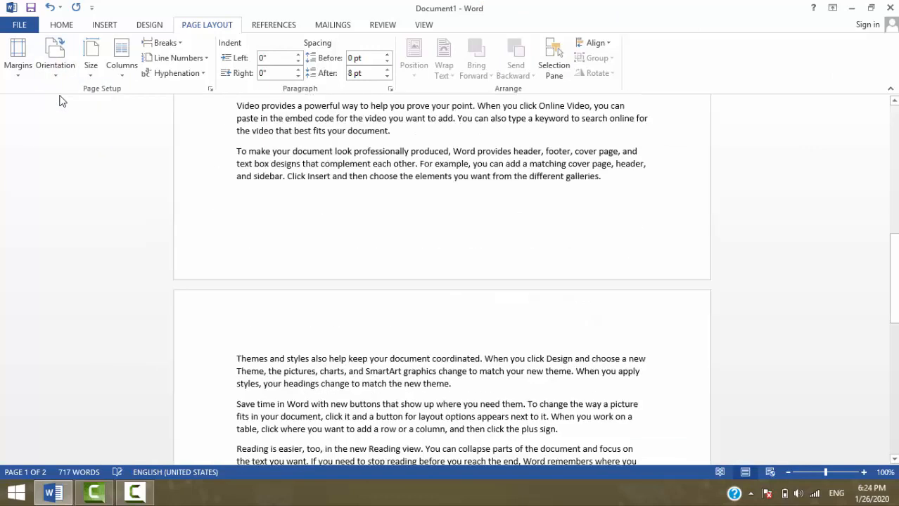
pyautogui.click(61, 83)
pyautogui.click(68, 124)
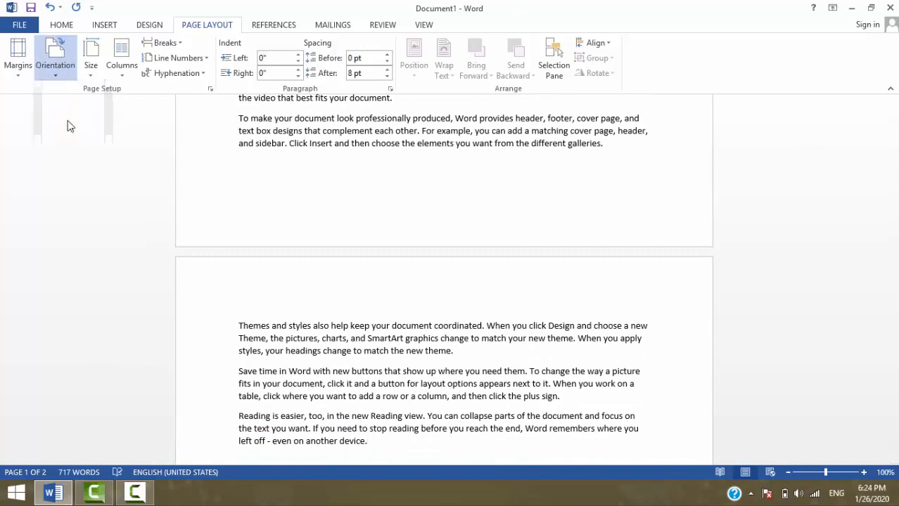
pyautogui.moveTo(890, 329); pyautogui.dragTo(890, 154)
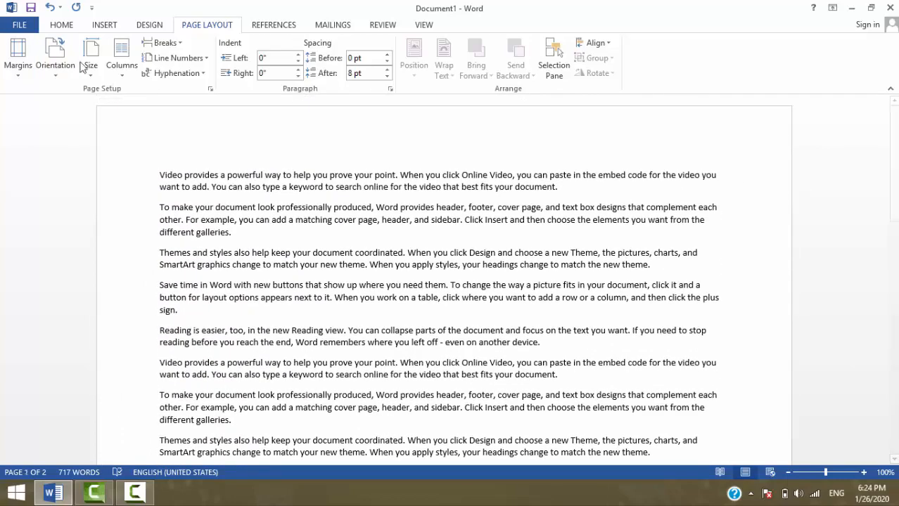
# - Set the page orientation back to Portrait and choose the Letter 8.5" x 11" paper size
pyautogui.click(54, 75)
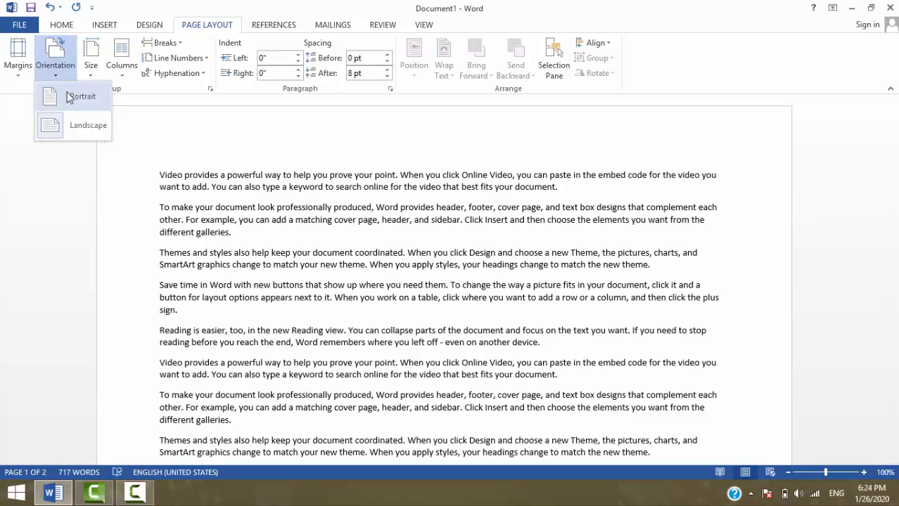
pyautogui.click(67, 94)
pyautogui.click(87, 77)
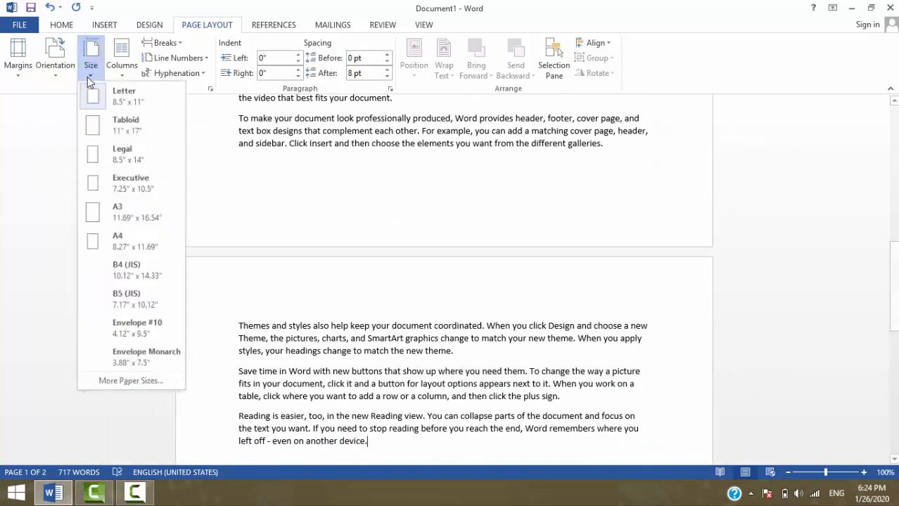
pyautogui.click(144, 102)
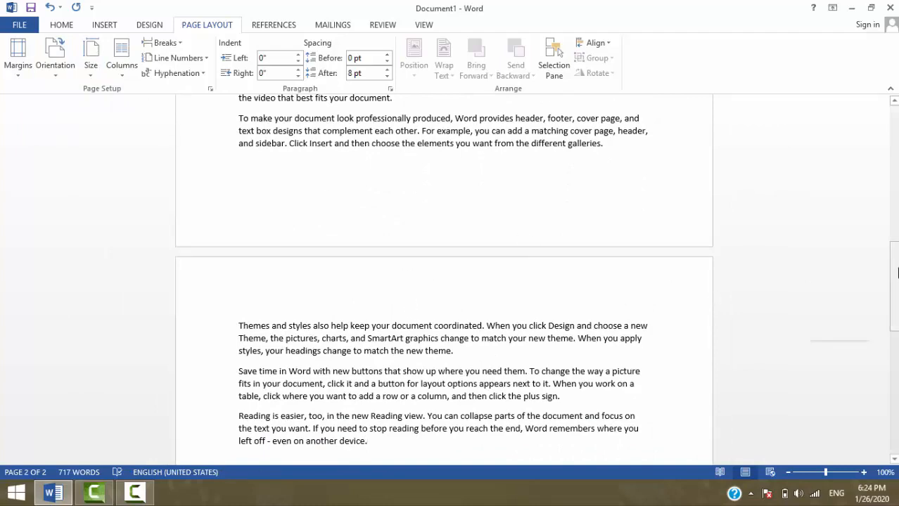
pyautogui.moveTo(897, 273); pyautogui.dragTo(895, 138)
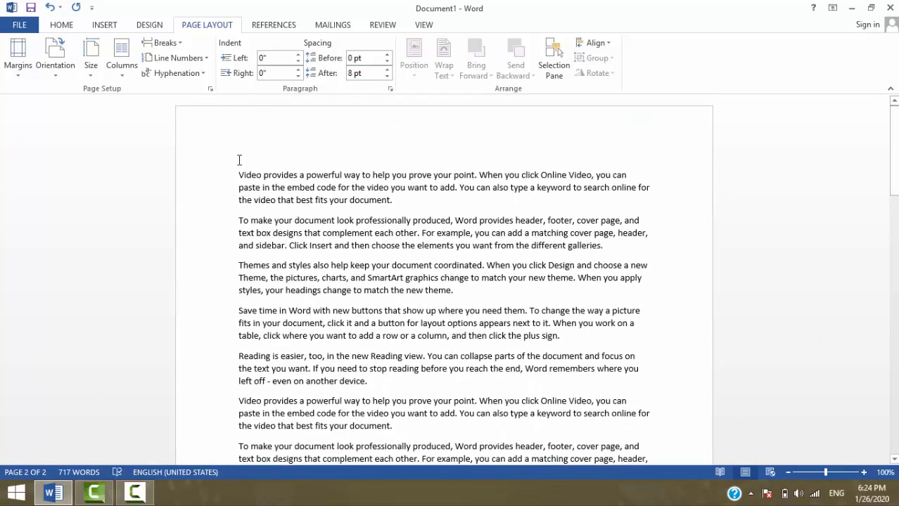
# - Change the paper size to A4, 8.27" x 11.69", and look over the other available paper sizes
pyautogui.click(93, 72)
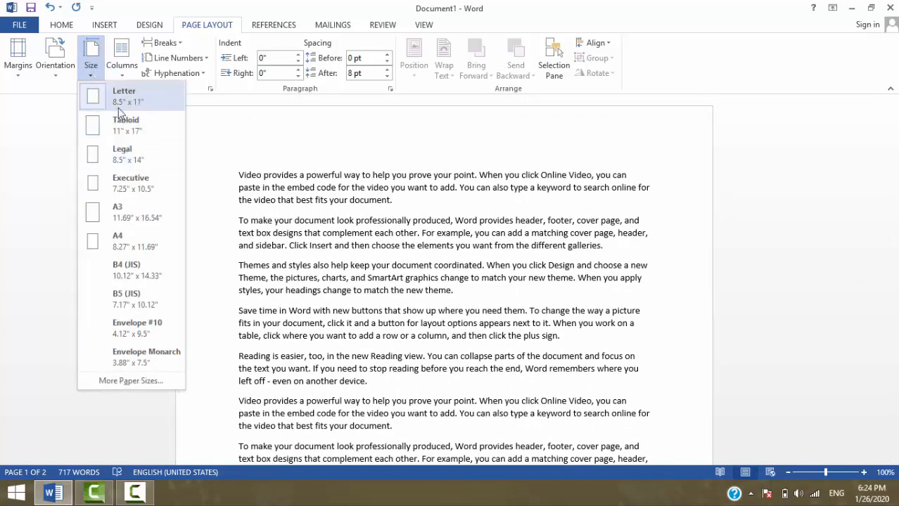
pyautogui.click(128, 240)
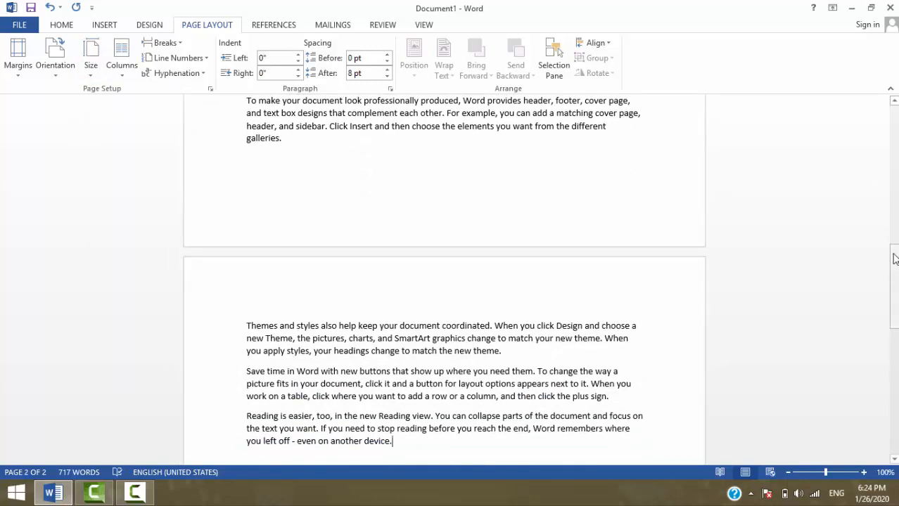
pyautogui.moveTo(894, 258); pyautogui.dragTo(888, 104)
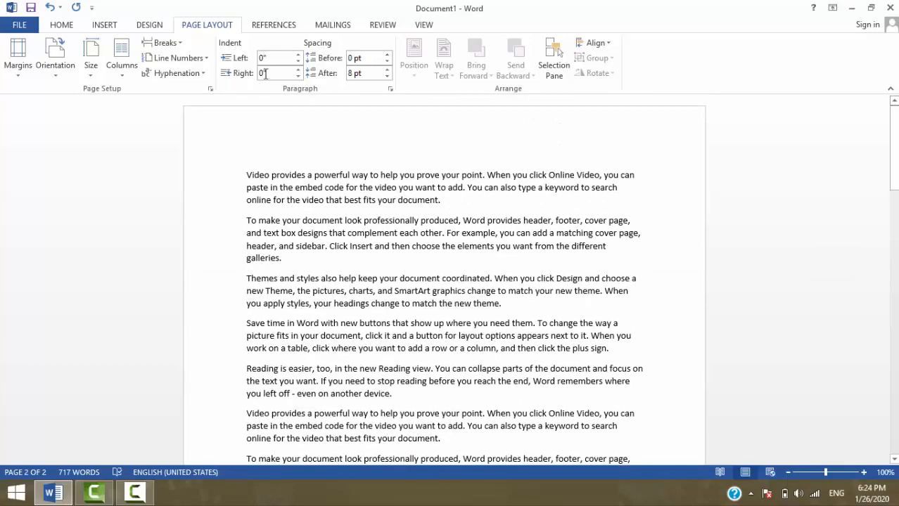
pyautogui.click(89, 70)
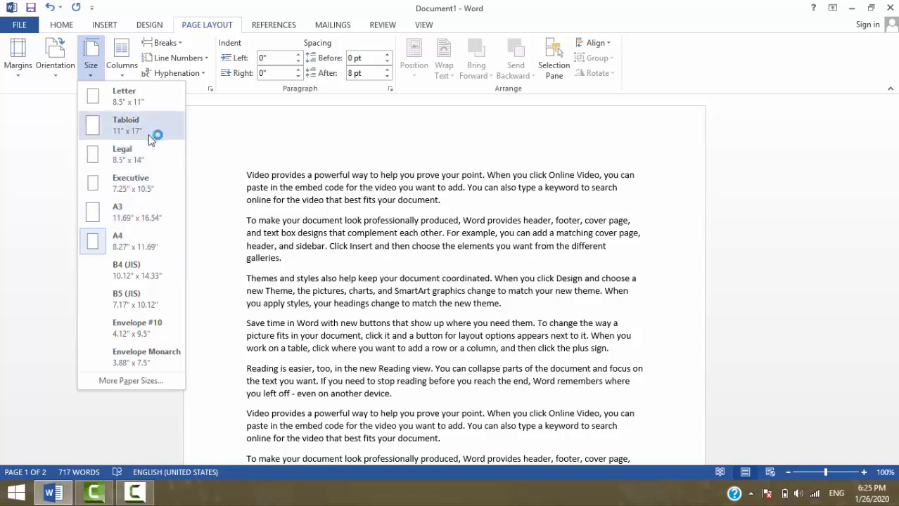
pyautogui.click(475, 269)
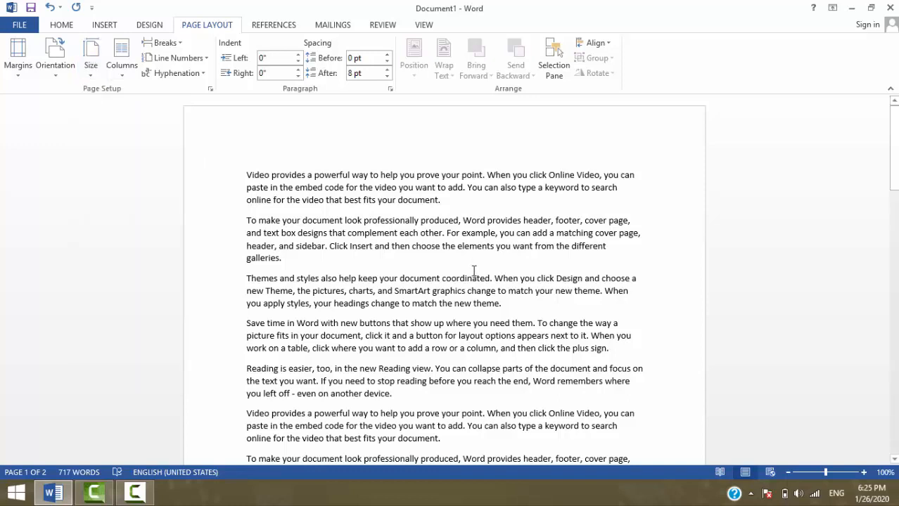
# - Lay out the document text in two equal columns and review the first page
pyautogui.click(119, 76)
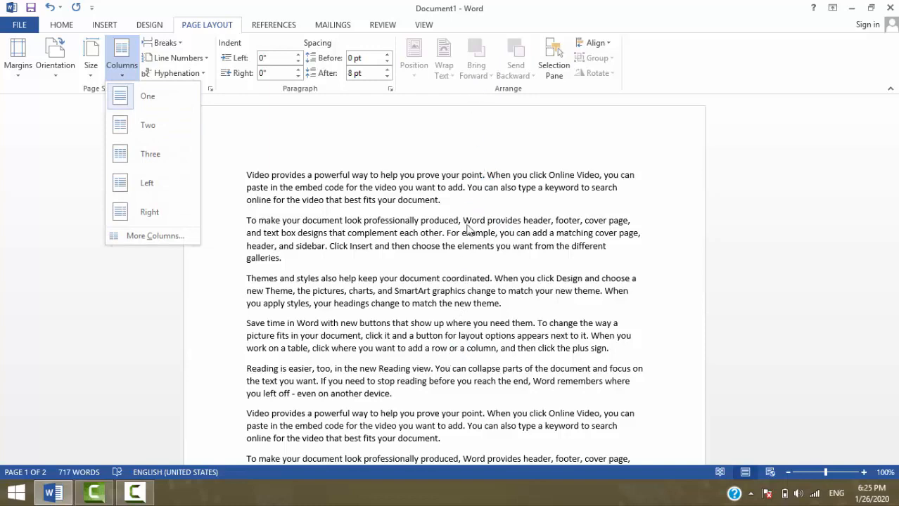
pyautogui.click(149, 124)
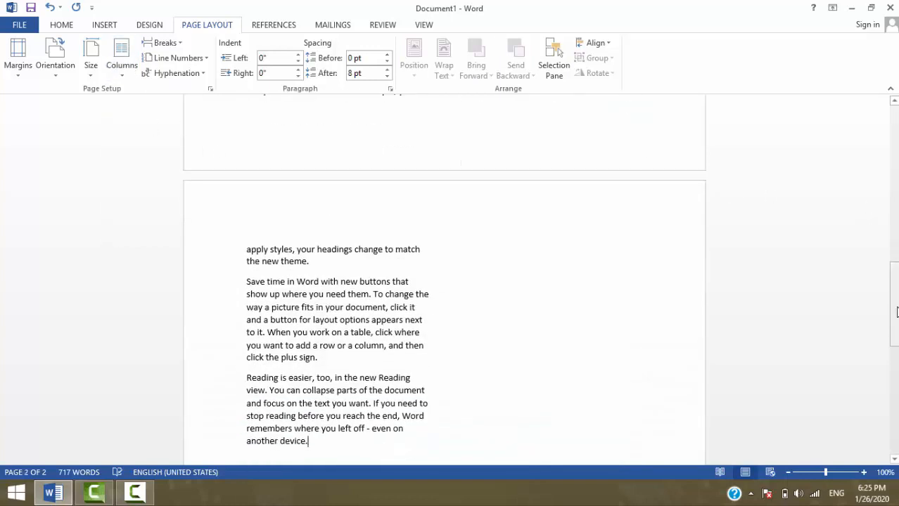
pyautogui.moveTo(894, 309); pyautogui.dragTo(893, 166)
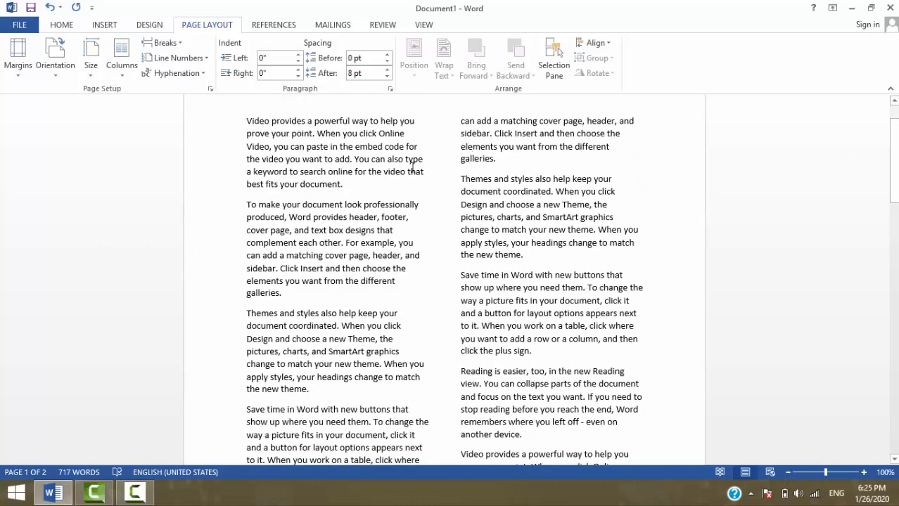
# - Change the text layout to three columns and check it on the first page
pyautogui.click(121, 56)
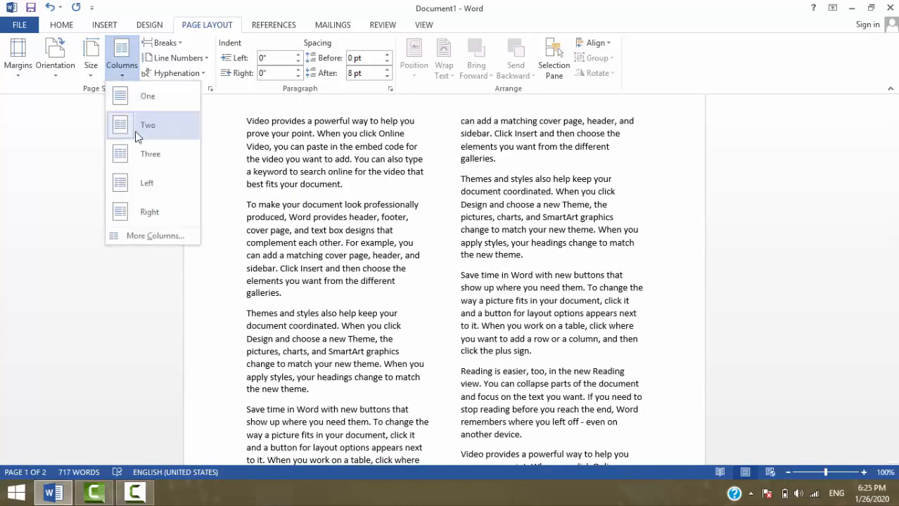
pyautogui.click(136, 158)
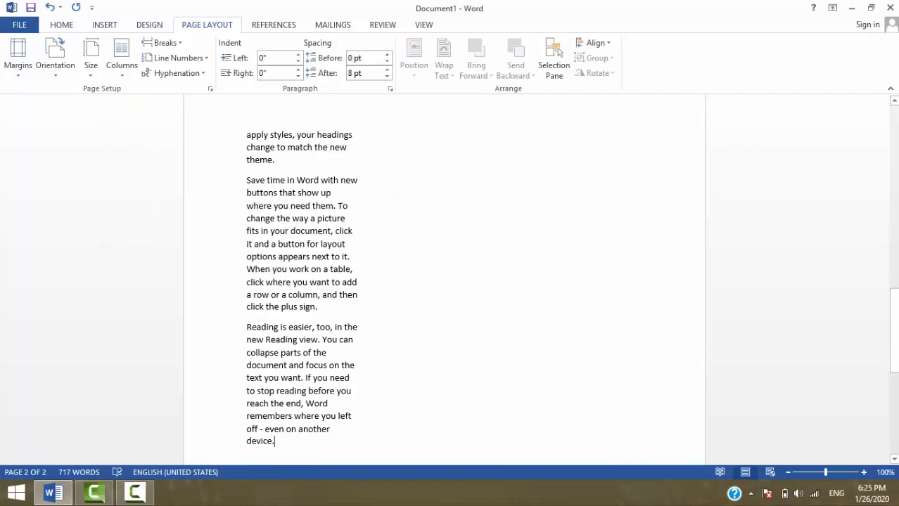
pyautogui.moveTo(894, 331); pyautogui.dragTo(893, 150)
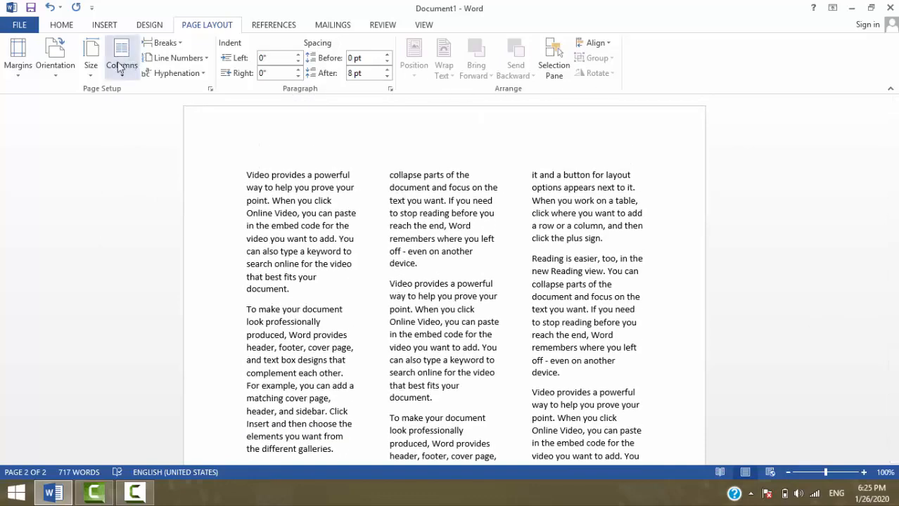
# - Apply the Left column preset, with a narrow left column and a wider right one, to the document
pyautogui.click(121, 60)
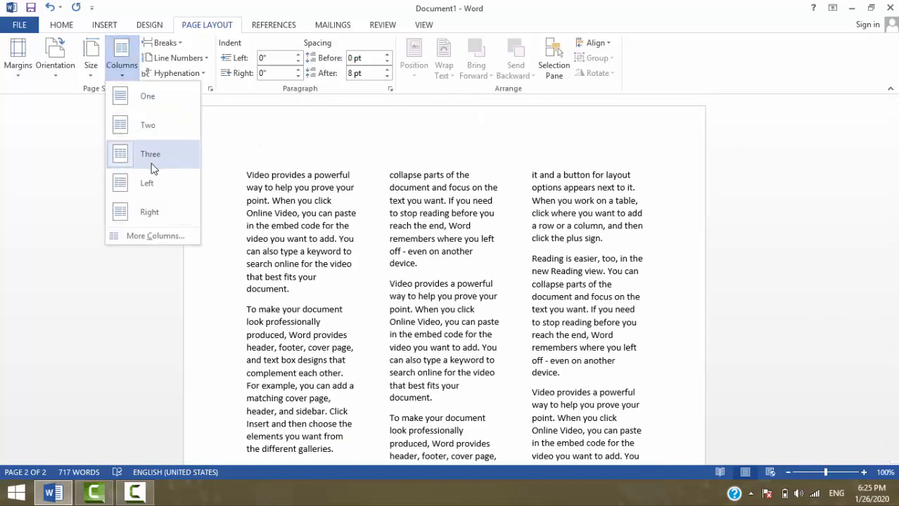
pyautogui.click(154, 162)
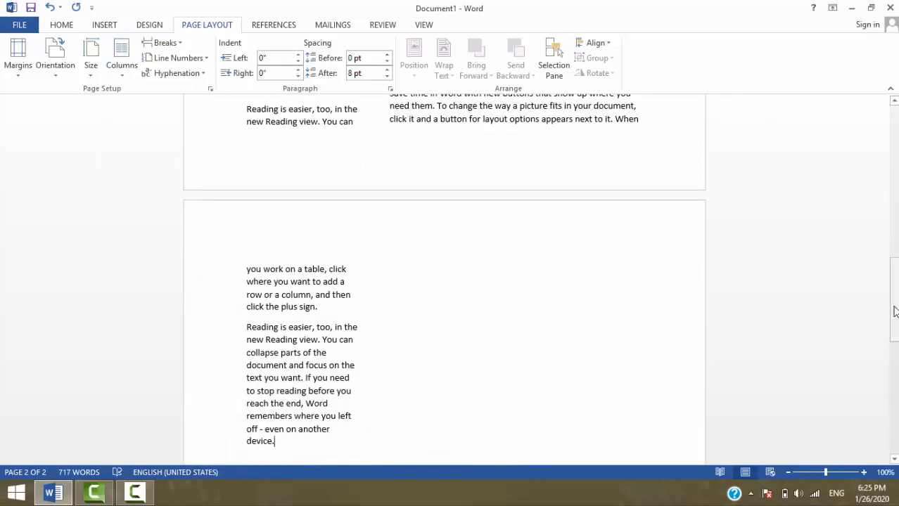
pyautogui.moveTo(894, 312); pyautogui.dragTo(893, 149)
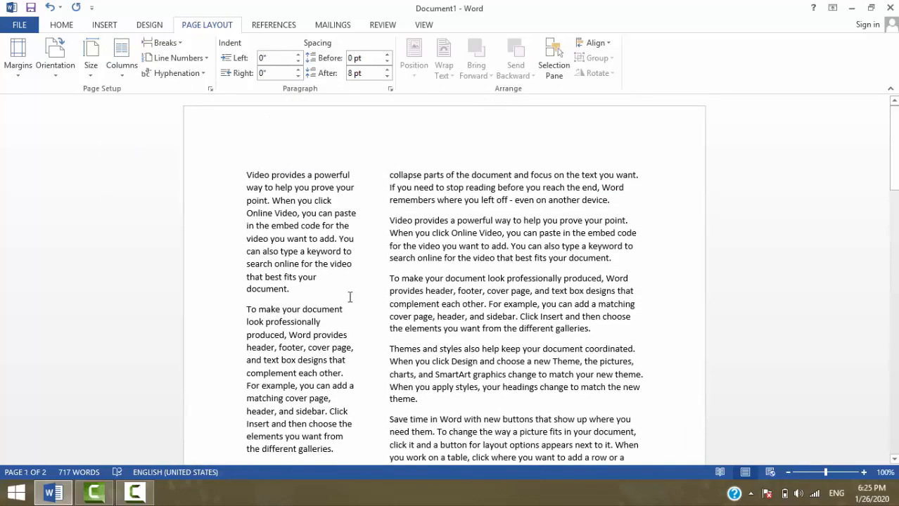
# - Apply the Right column preset, with a wide left column and a narrower right one, to the document
pyautogui.click(121, 69)
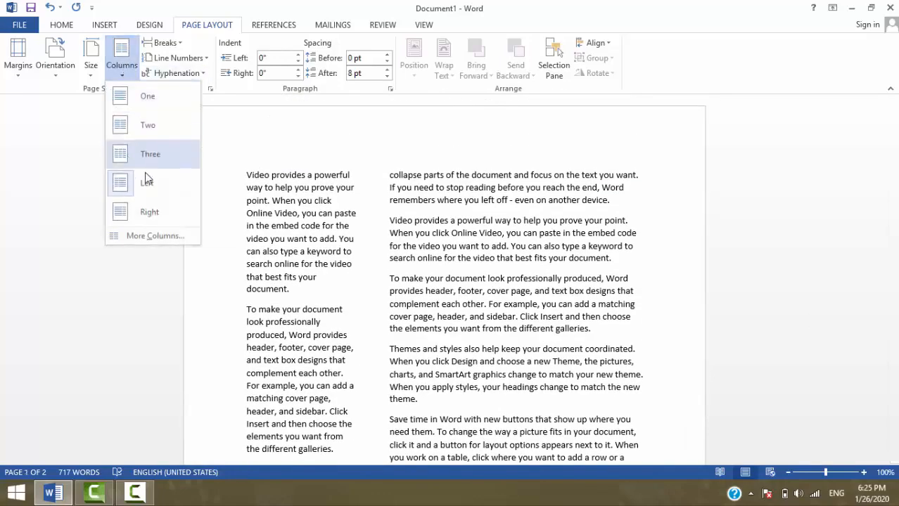
pyautogui.click(146, 182)
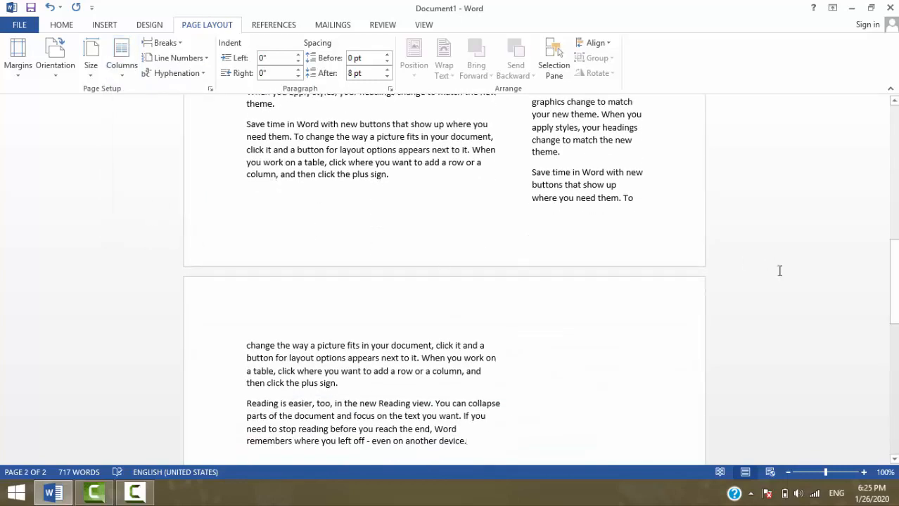
pyautogui.moveTo(890, 307); pyautogui.dragTo(892, 150)
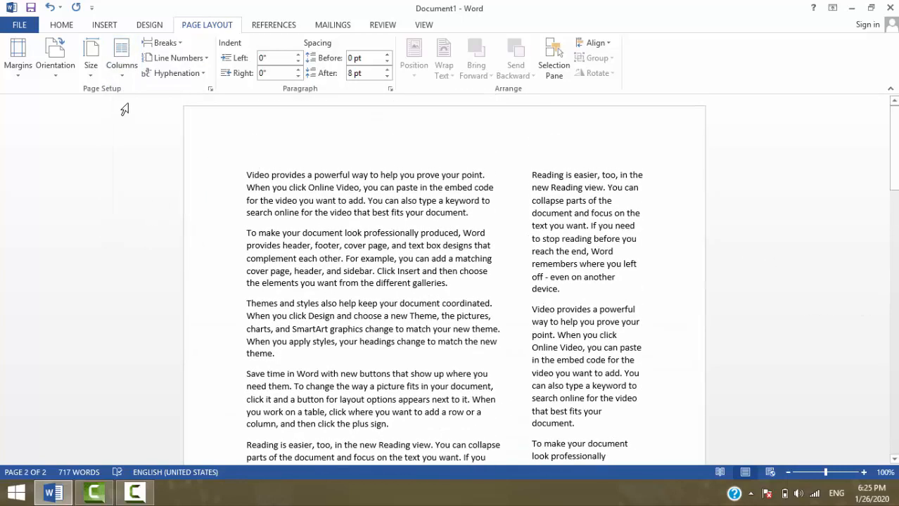
# - Set a custom number of columns of 5 for the whole document and review the resulting layout
pyautogui.click(120, 63)
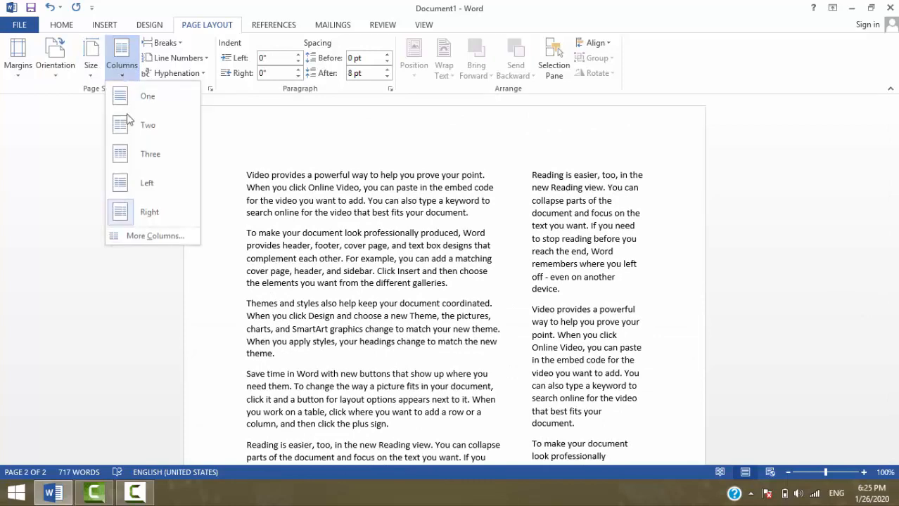
pyautogui.click(144, 235)
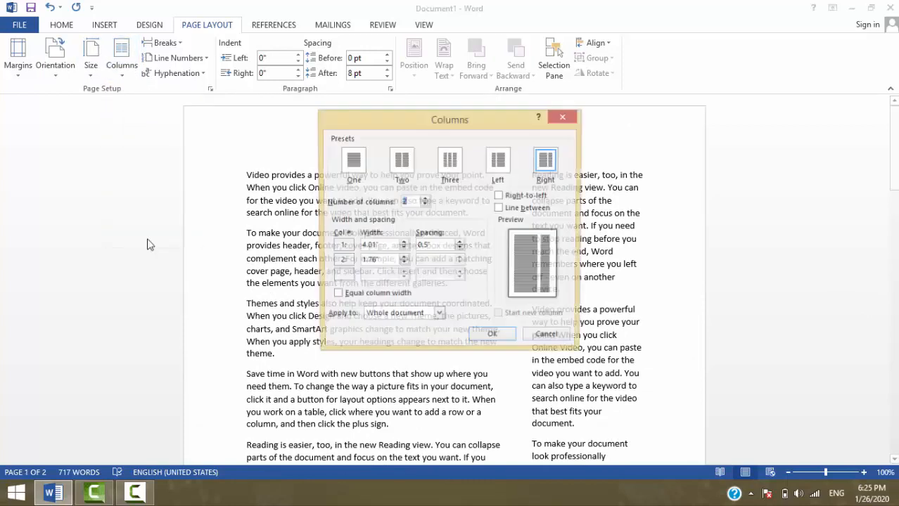
pyautogui.click(425, 200)
pyautogui.click(425, 199)
pyautogui.click(425, 200)
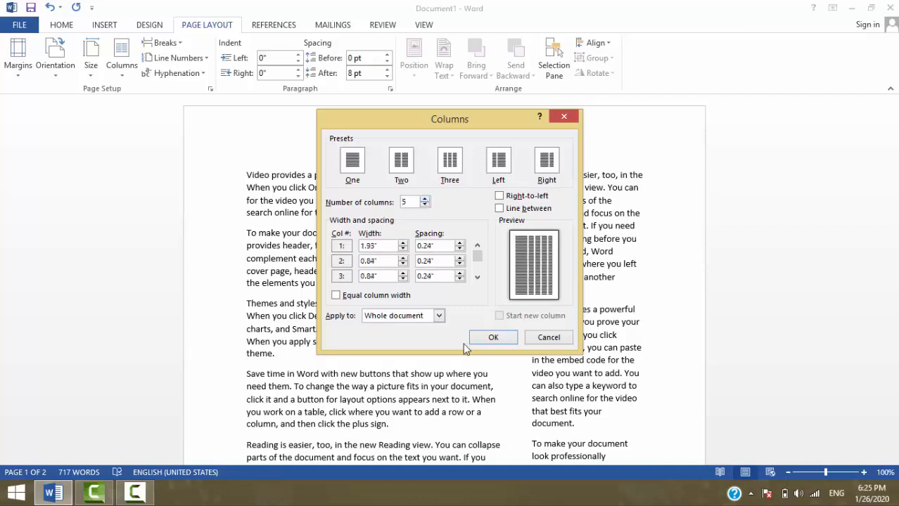
pyautogui.click(489, 337)
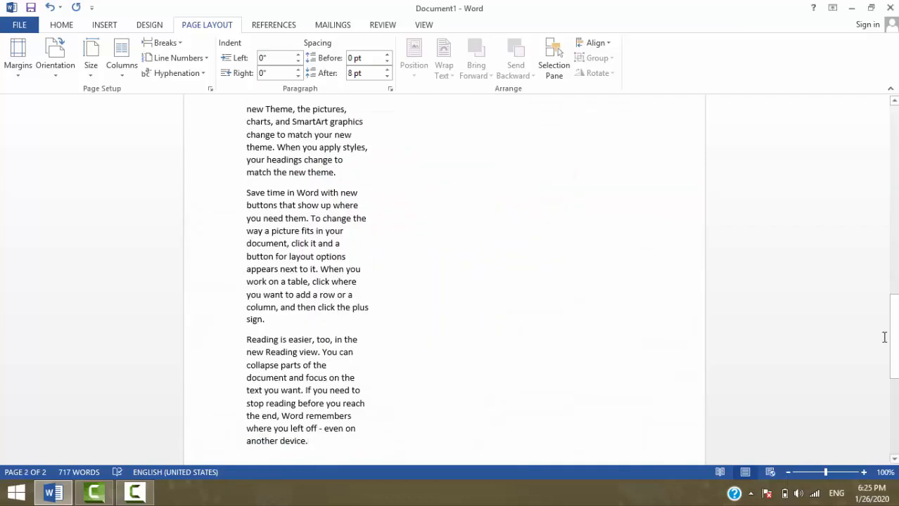
pyautogui.moveTo(892, 337); pyautogui.dragTo(684, 169)
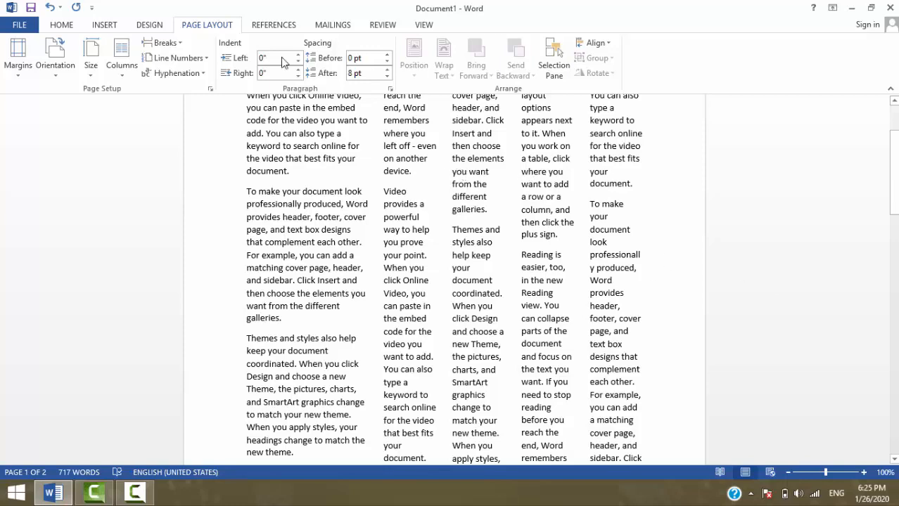
# - Undo the column and A4 paper size changes to restore single-column Letter pages, and select all the text
pyautogui.hotkey('ctrl', 'z')
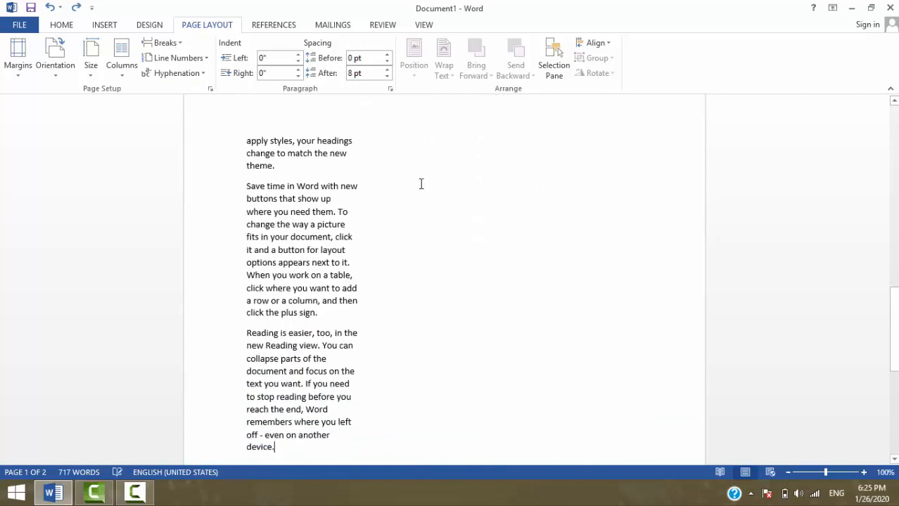
pyautogui.hotkey('ctrl', 'a')
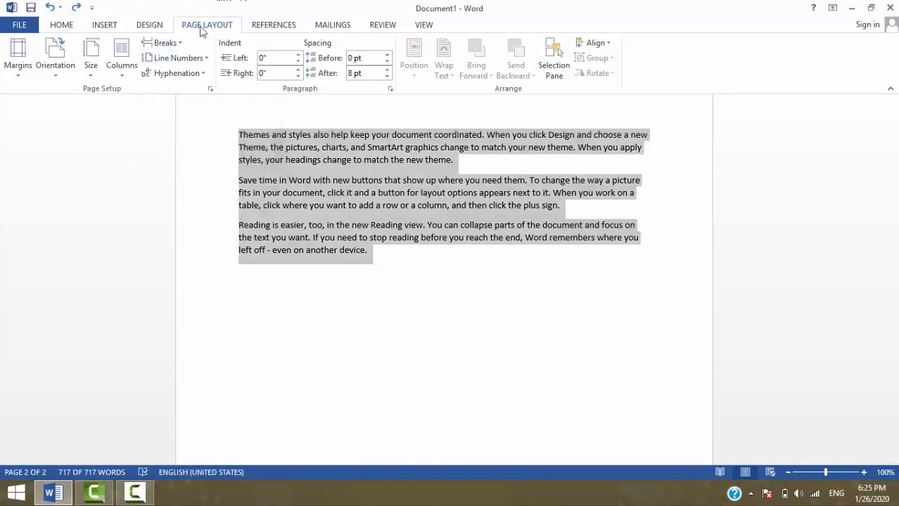
pyautogui.scroll(15, 896, 124)
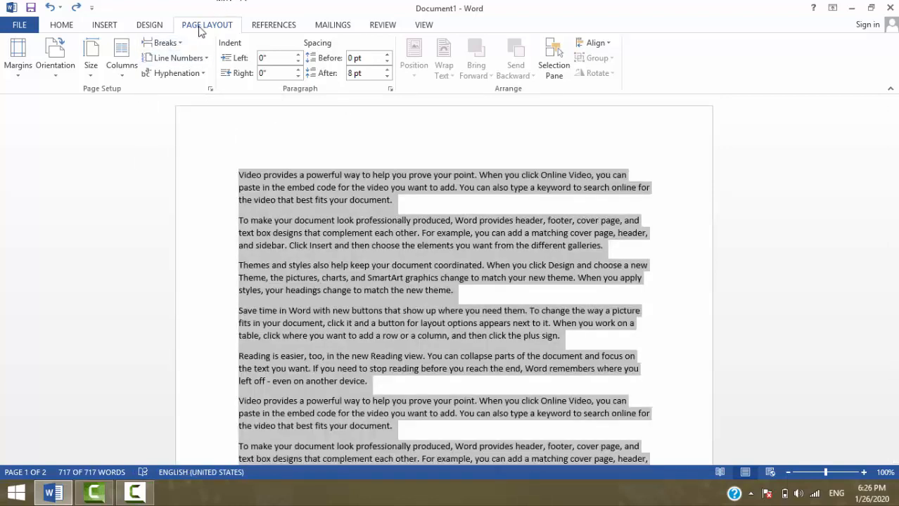
# - Apply the One column preset to the selected text and clear the selection
pyautogui.click(122, 58)
pyautogui.click(139, 97)
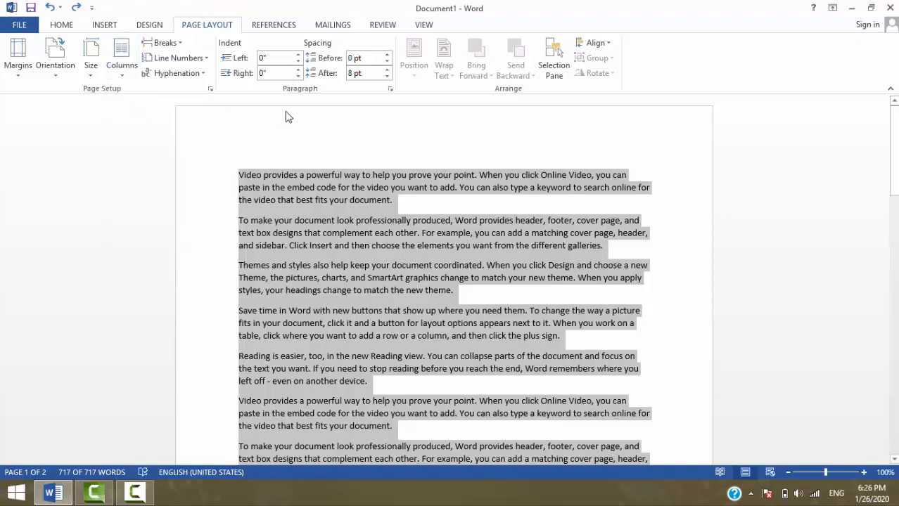
pyautogui.click(307, 156)
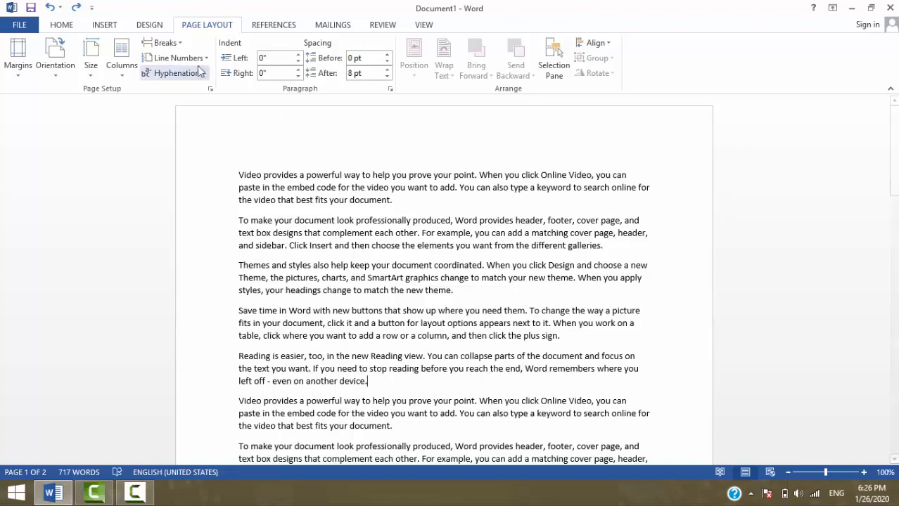
# - Insert a page break after the fifth paragraph, ending "even on another device", and review how the text splits across pages
pyautogui.click(179, 44)
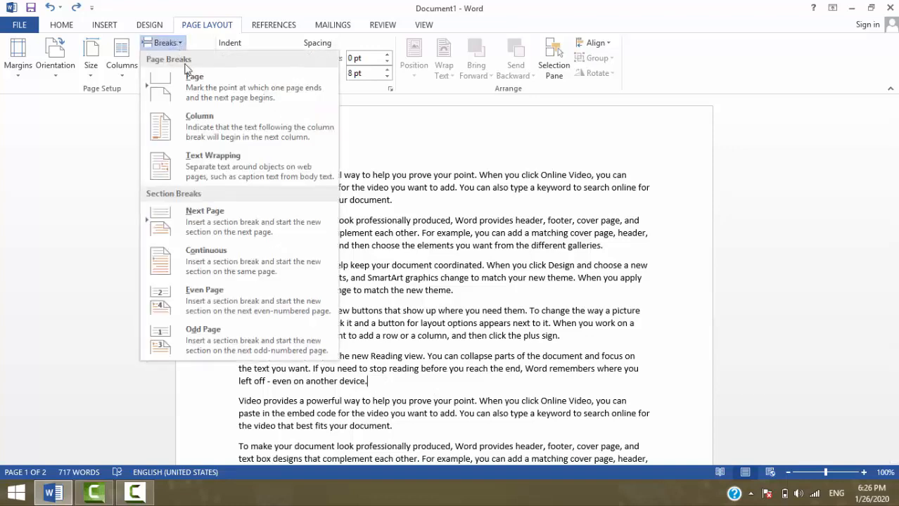
pyautogui.click(192, 77)
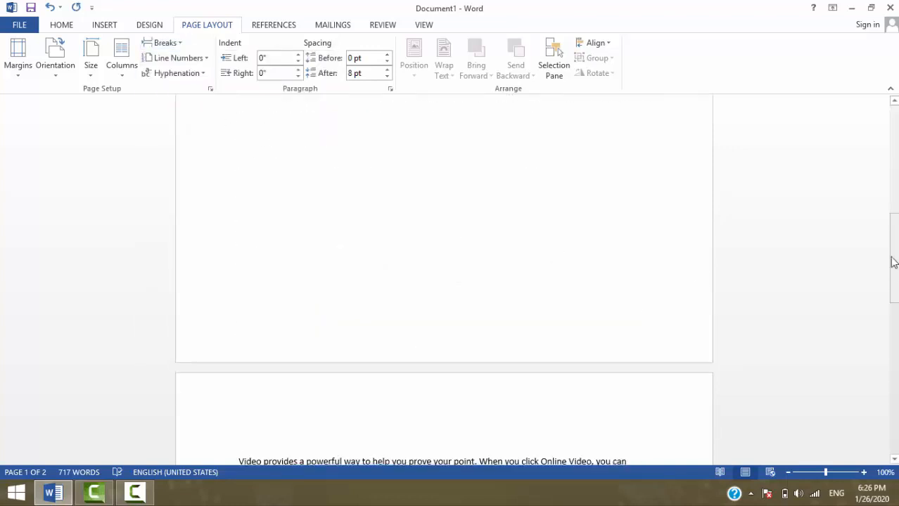
pyautogui.moveTo(894, 262); pyautogui.dragTo(897, 216)
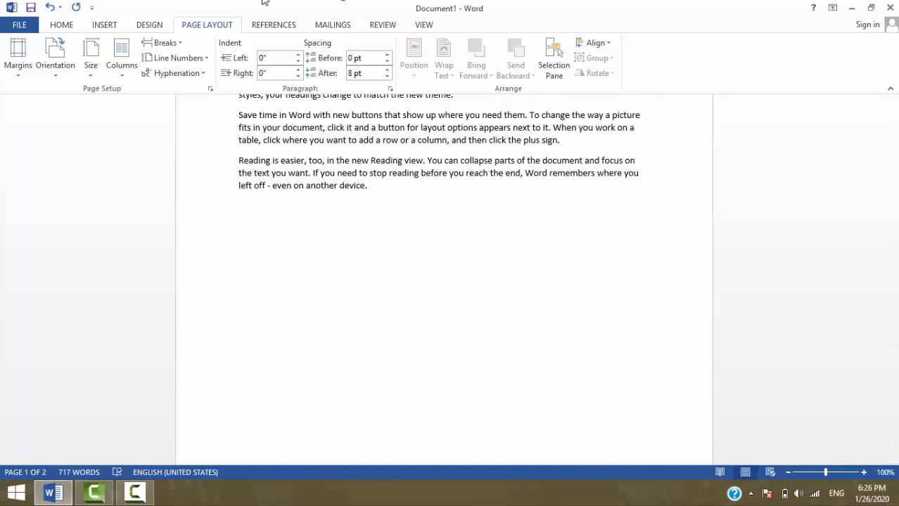
pyautogui.scroll(2, 70, 66)
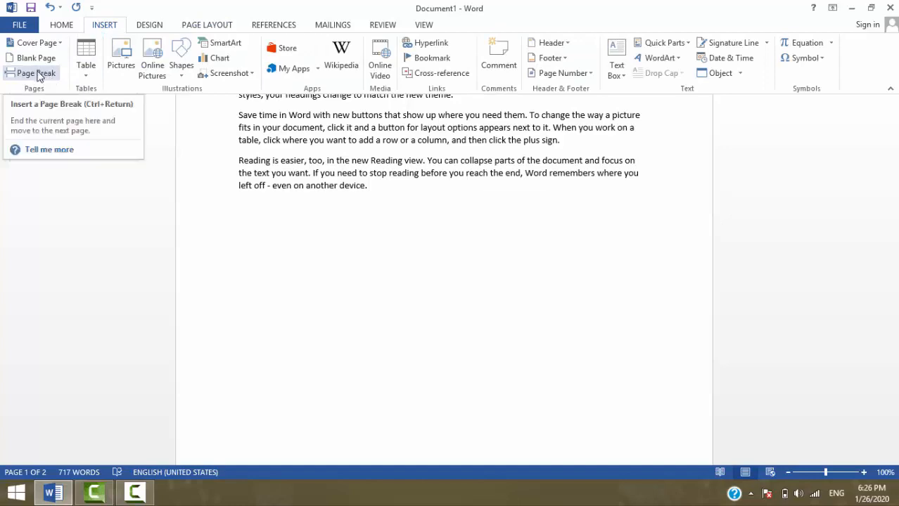
pyautogui.click(221, 26)
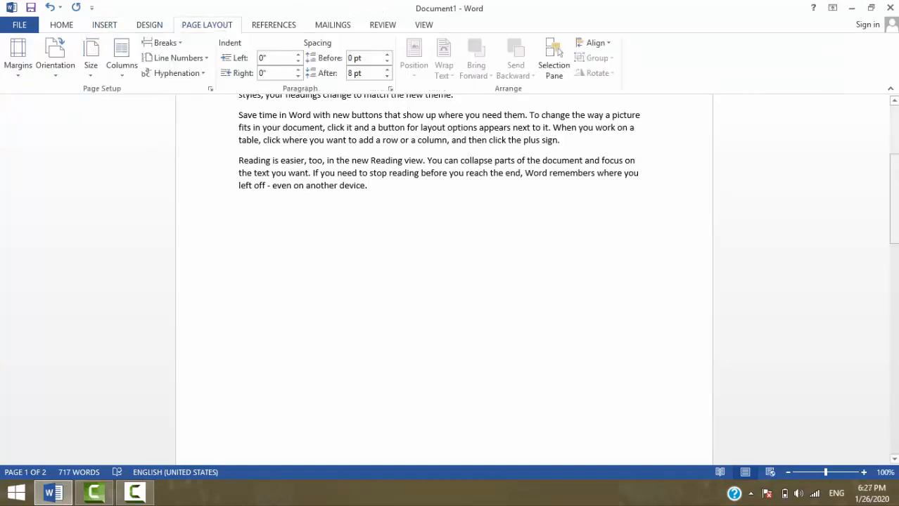
pyautogui.moveTo(894, 210); pyautogui.dragTo(894, 156)
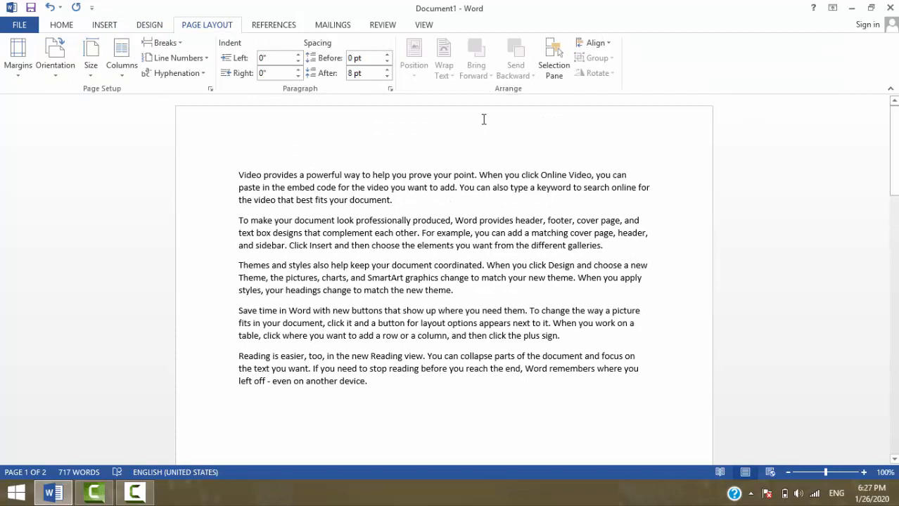
# - Insert a column break at the cursor and review its effect through to the end of the document
pyautogui.click(162, 42)
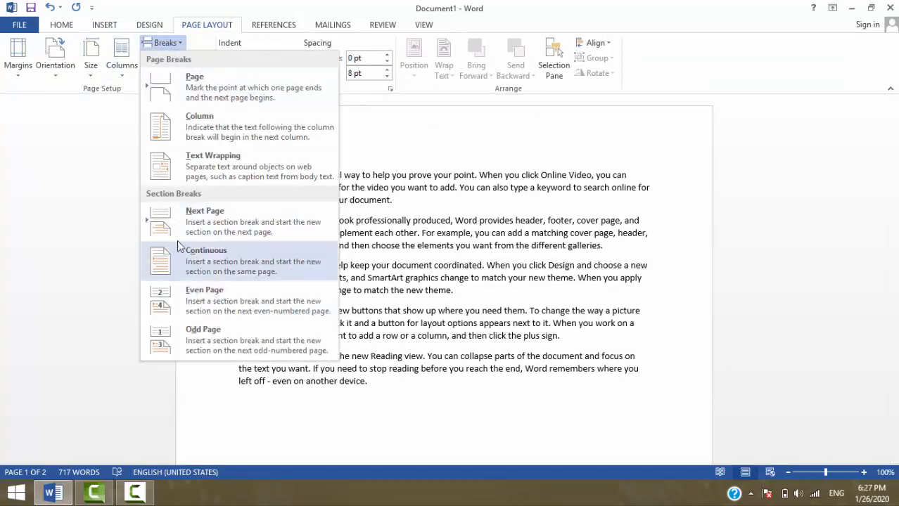
pyautogui.click(224, 128)
pyautogui.scroll(-8, 822, 240)
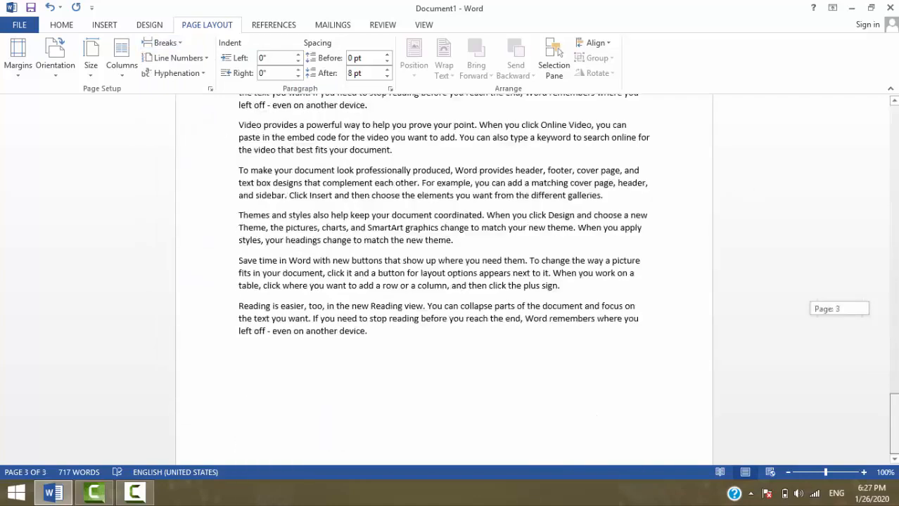
pyautogui.moveTo(893, 423); pyautogui.dragTo(890, 123)
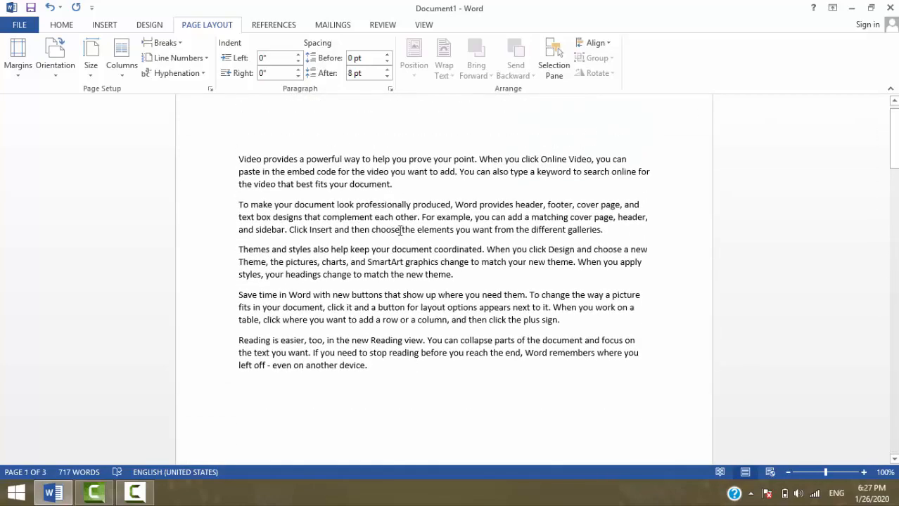
# - Undo the column break and the page break after the fifth paragraph
pyautogui.hotkey('ctrl', 'z')
pyautogui.hotkey('ctrl', 'z')
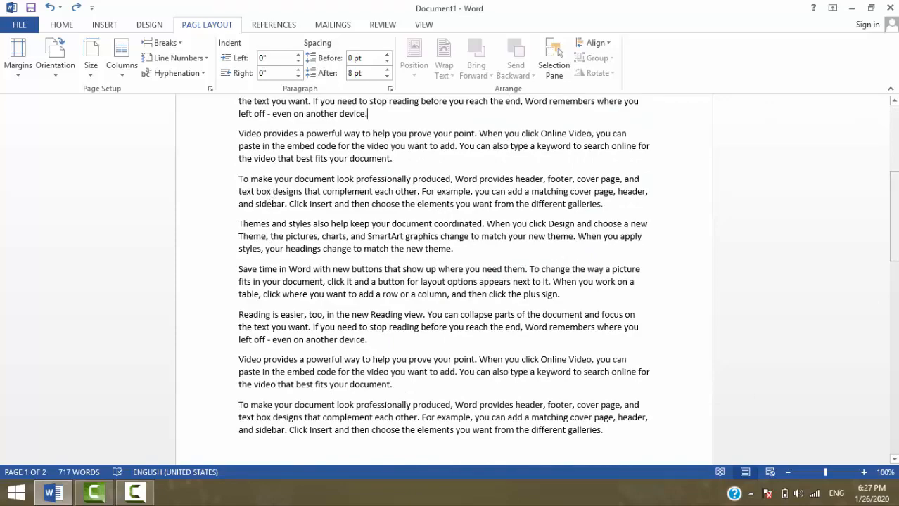
pyautogui.moveTo(895, 215); pyautogui.dragTo(894, 143)
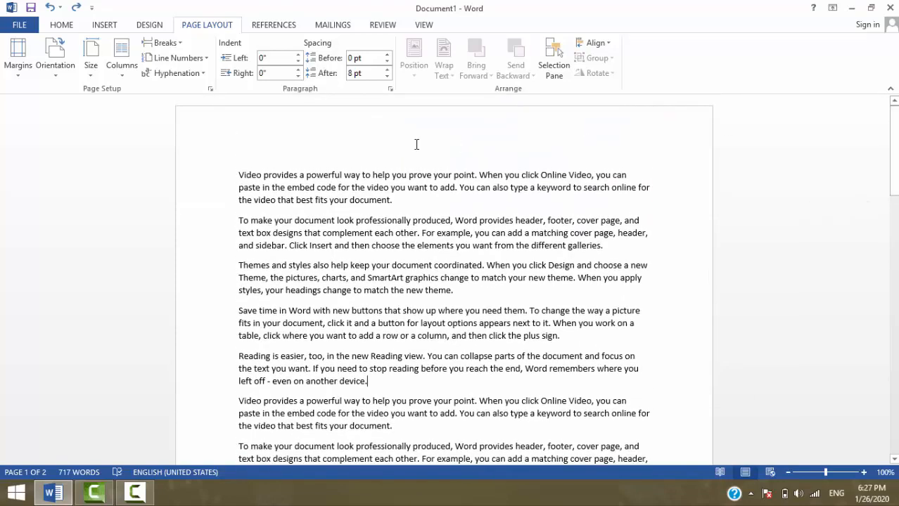
# - Turn on Continuous line numbering and add the test text "Djgks" on a new line after the last paragraph
pyautogui.click(207, 64)
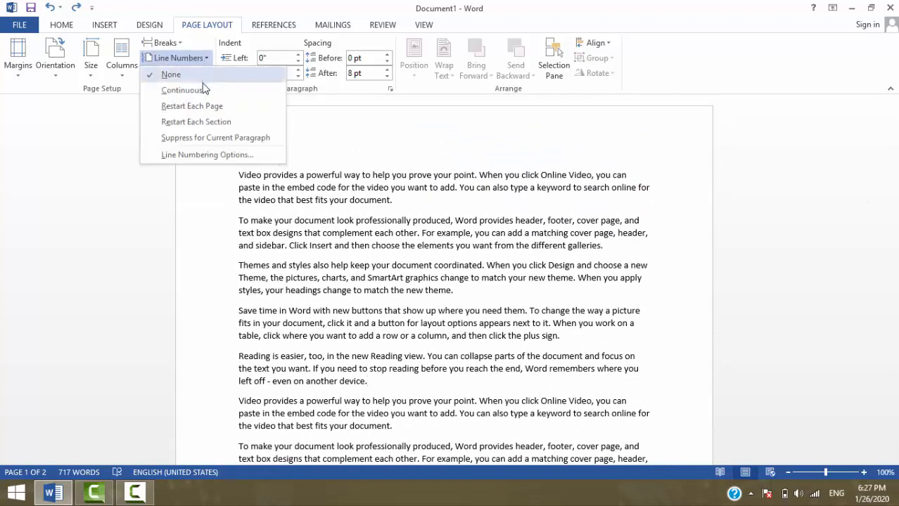
pyautogui.click(203, 90)
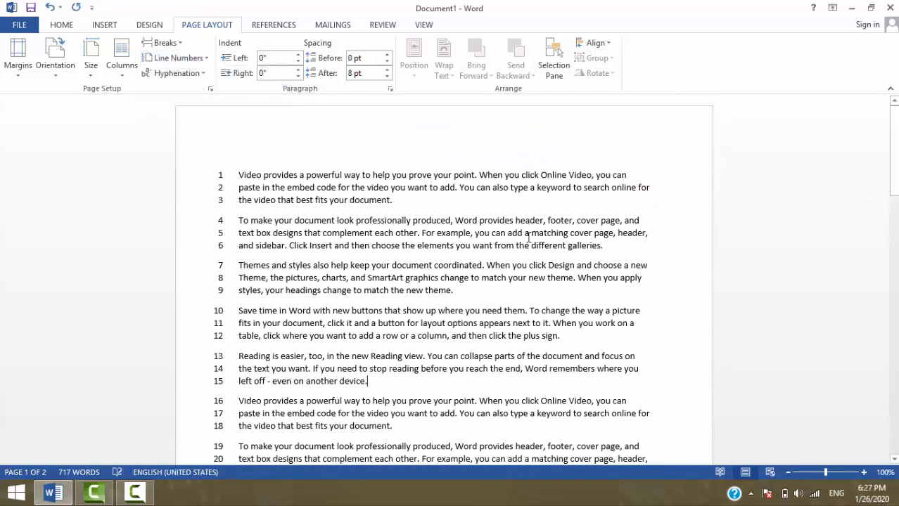
pyautogui.moveTo(893, 161); pyautogui.dragTo(897, 364)
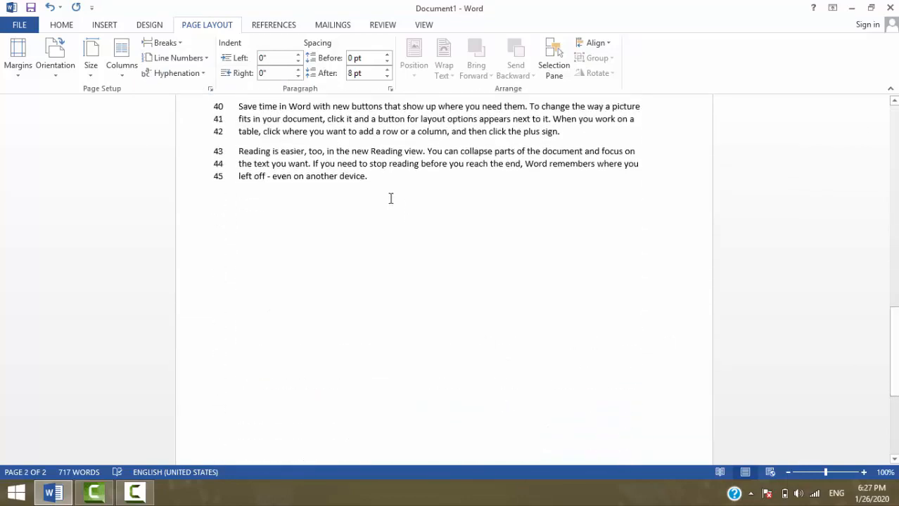
pyautogui.press('Return')
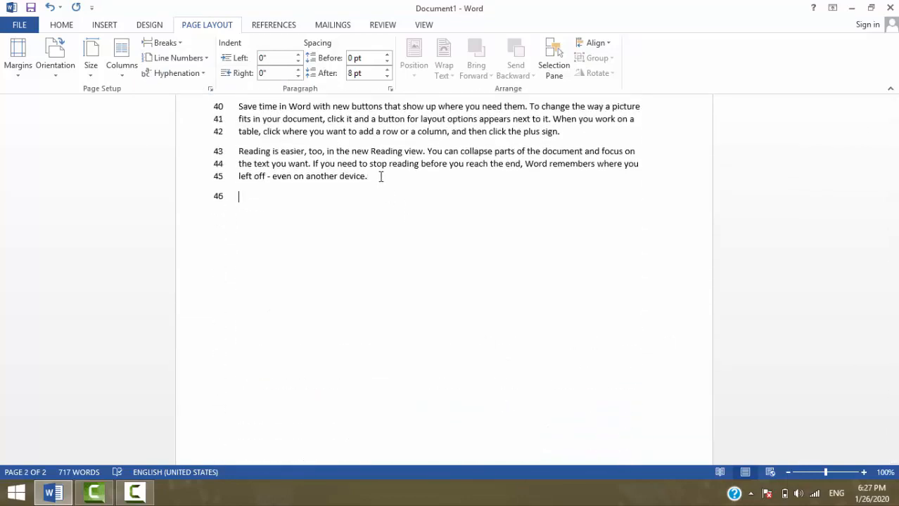
pyautogui.write('jgks')
# - Switch line numbering to Restart Each Page and check the numbers across the page boundary
pyautogui.click(198, 57)
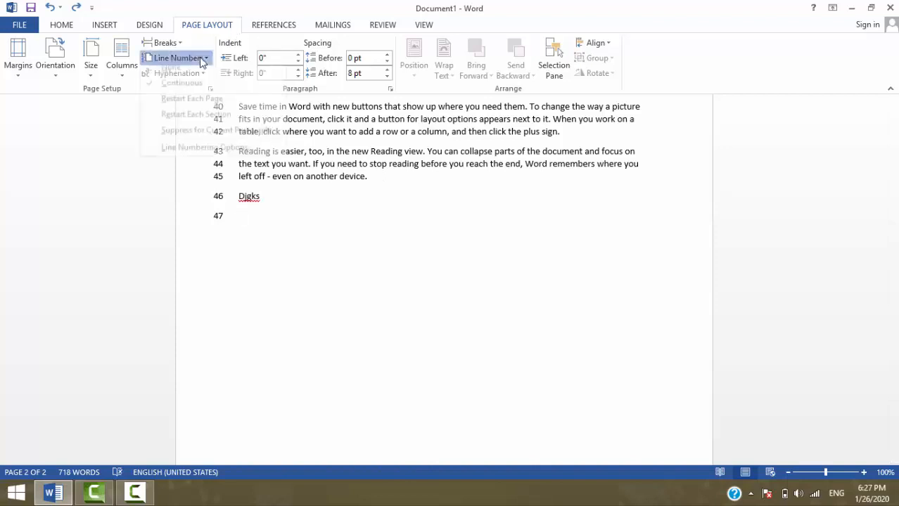
pyautogui.click(221, 106)
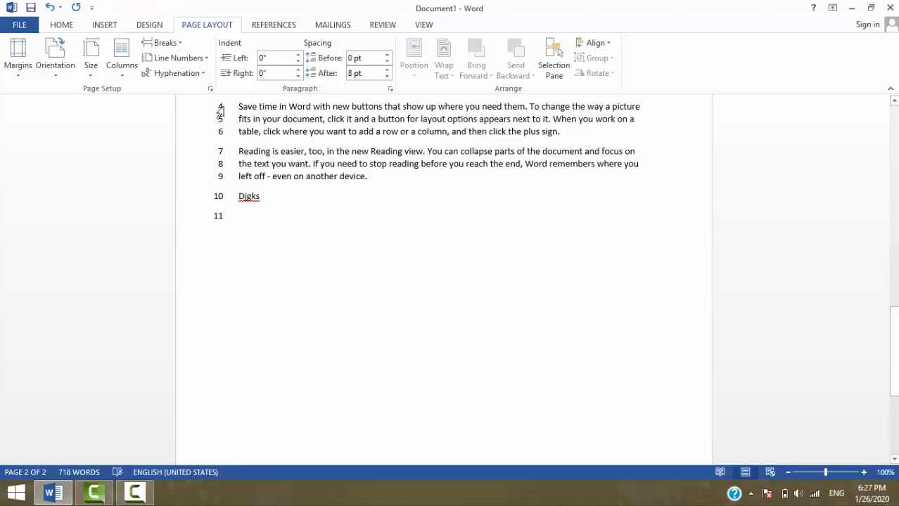
pyautogui.moveTo(895, 341); pyautogui.dragTo(896, 285)
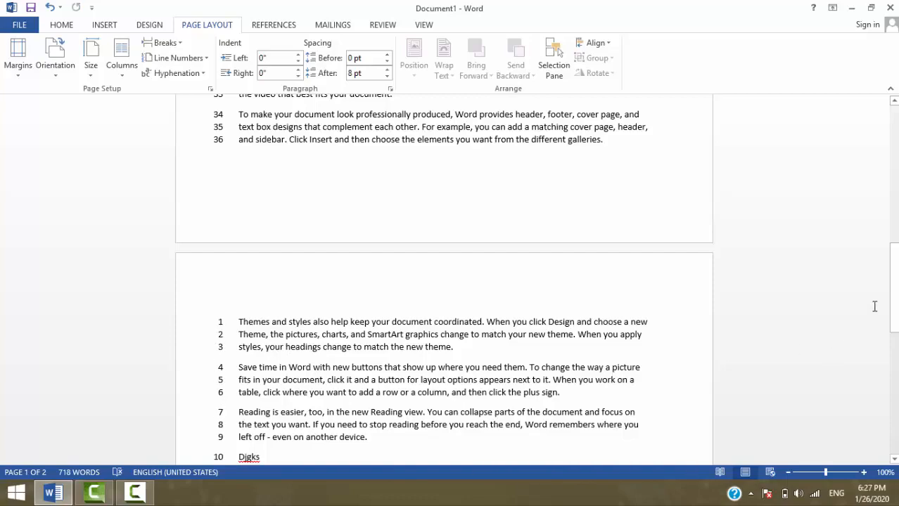
pyautogui.moveTo(896, 296); pyautogui.dragTo(895, 102)
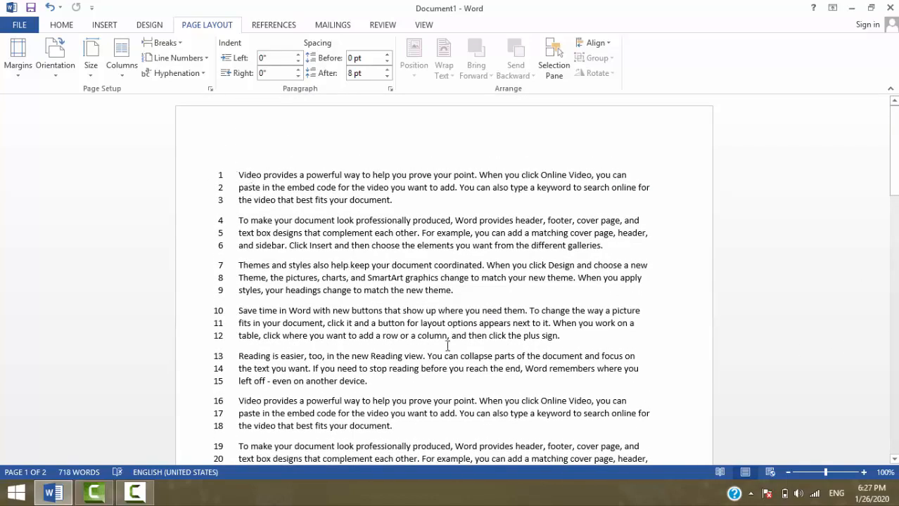
# - Insert a page break after the fourth paragraph, ending "click the plus sign", to check the numbering, and undo it
pyautogui.click(569, 338)
pyautogui.hotkey('ctrl', 'Return')
pyautogui.moveTo(891, 301)
pyautogui.mouseDown()
pyautogui.moveTo(887, 339)
pyautogui.moveTo(887, 314)
pyautogui.mouseUp()
pyautogui.hotkey('ctrl', 'z')
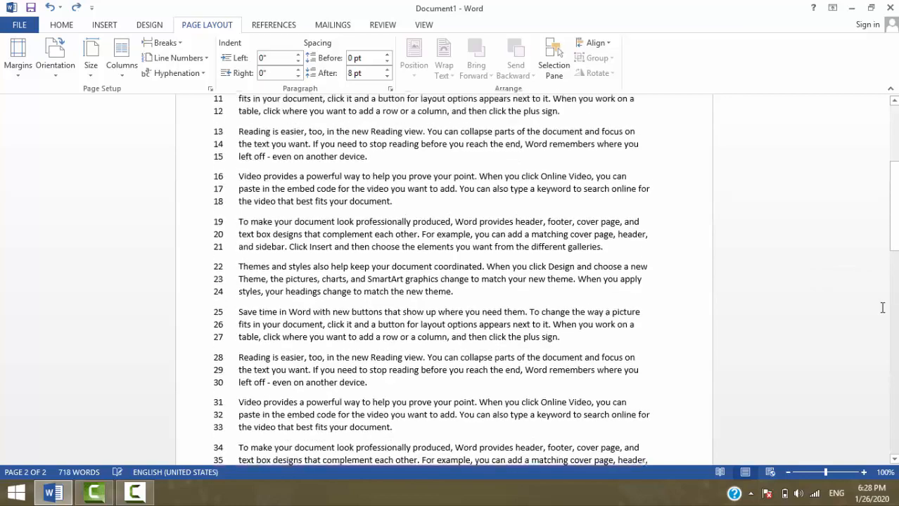
pyautogui.moveTo(892, 211); pyautogui.dragTo(892, 158)
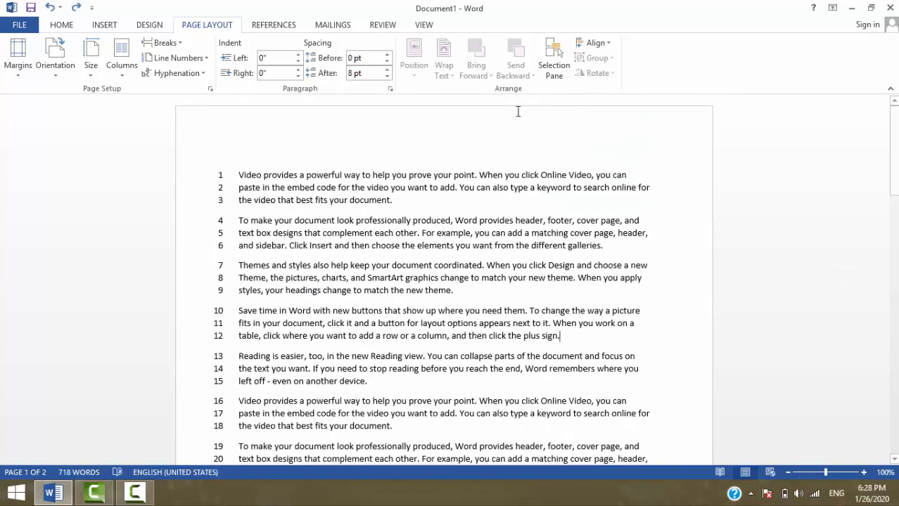
# - Set line numbering to Restart Each Section and suppress it for the fourth ("Save time in Word") and sixth ("Video provides") paragraphs
pyautogui.click(205, 59)
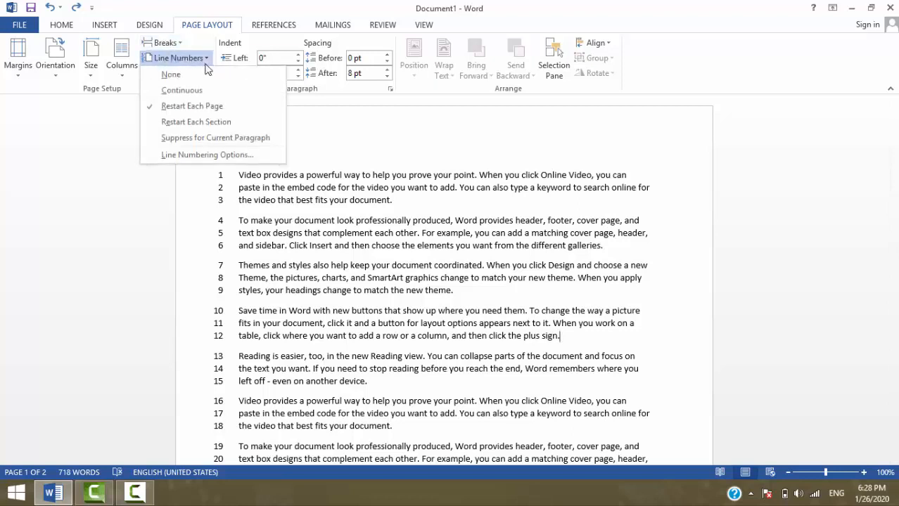
pyautogui.click(211, 121)
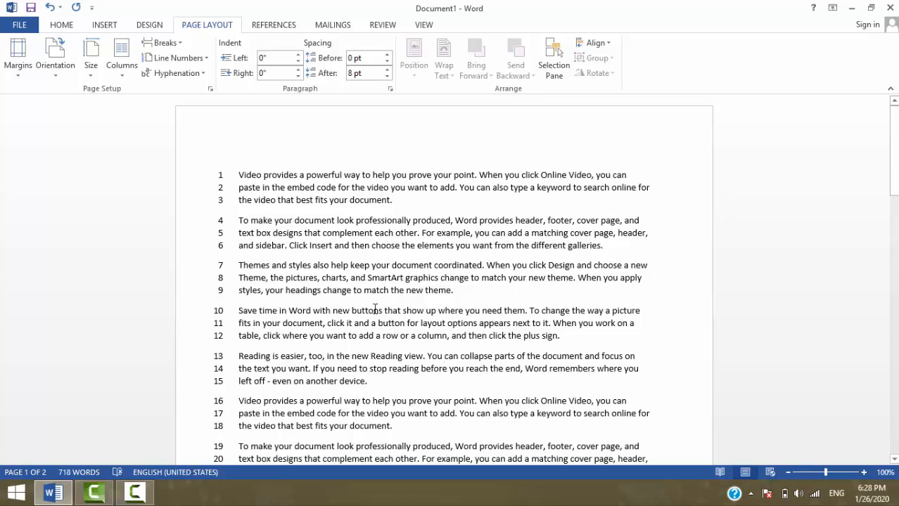
pyautogui.click(204, 59)
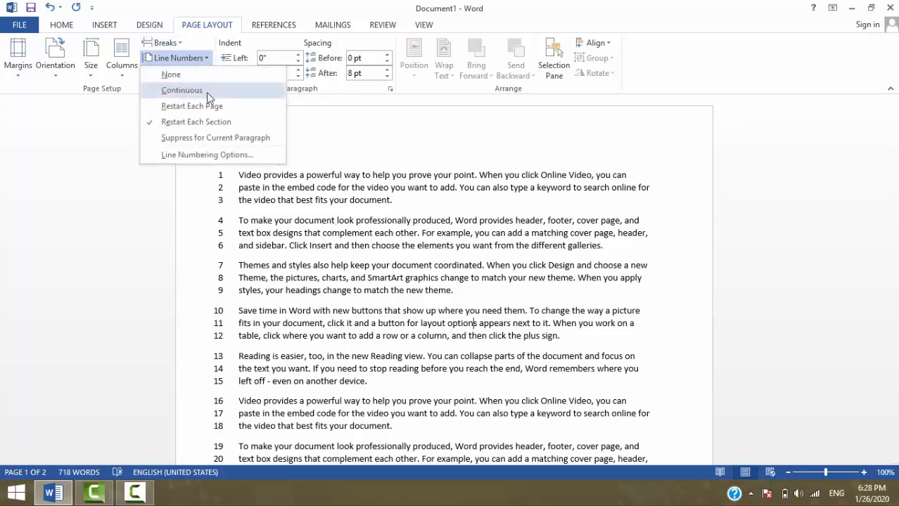
pyautogui.click(228, 137)
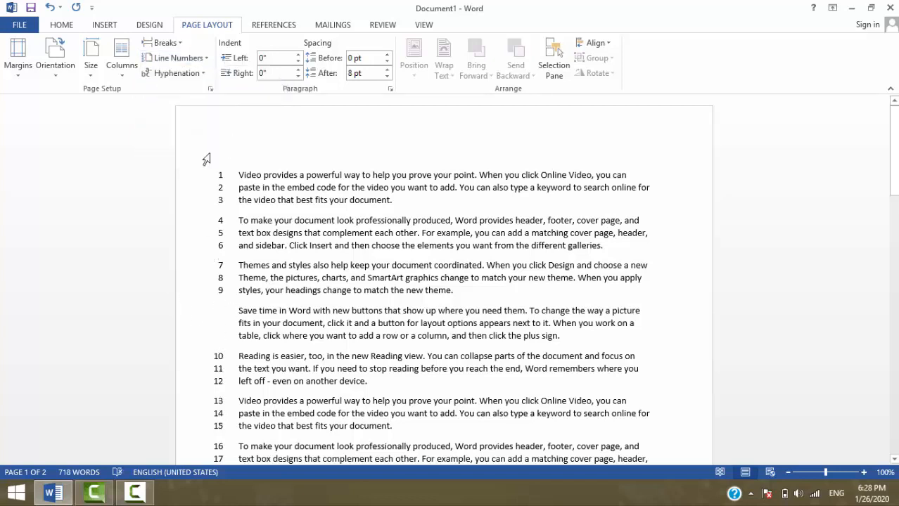
pyautogui.click(203, 59)
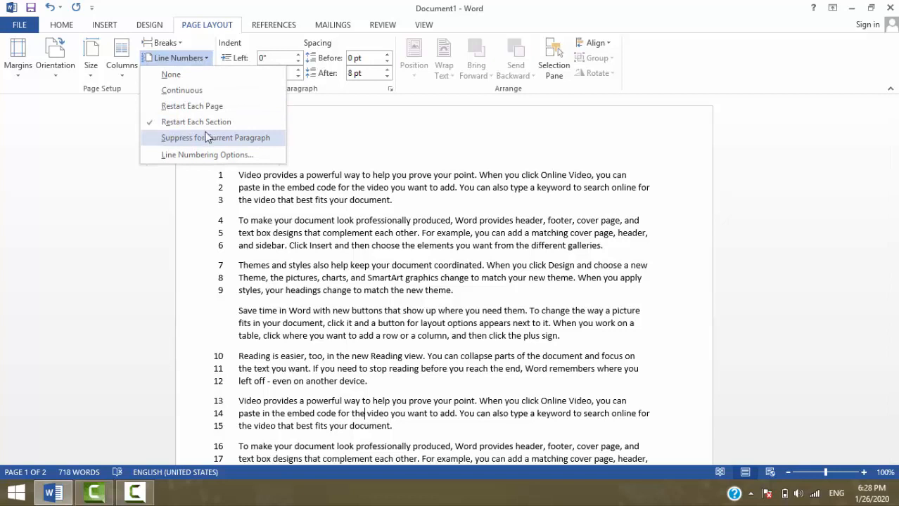
pyautogui.click(205, 138)
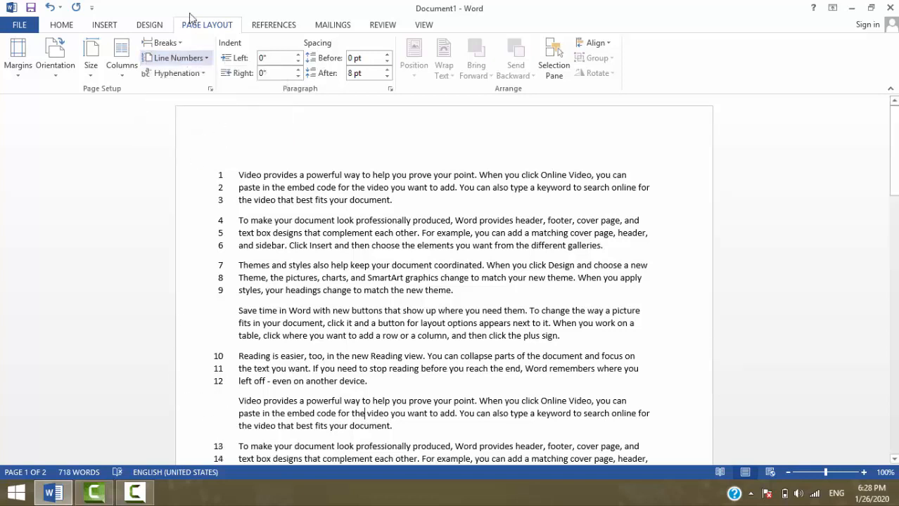
# - Open the line numbering options and examine the Page Setup section start, section direction, margins and paper size choices, closing without changes
pyautogui.click(179, 58)
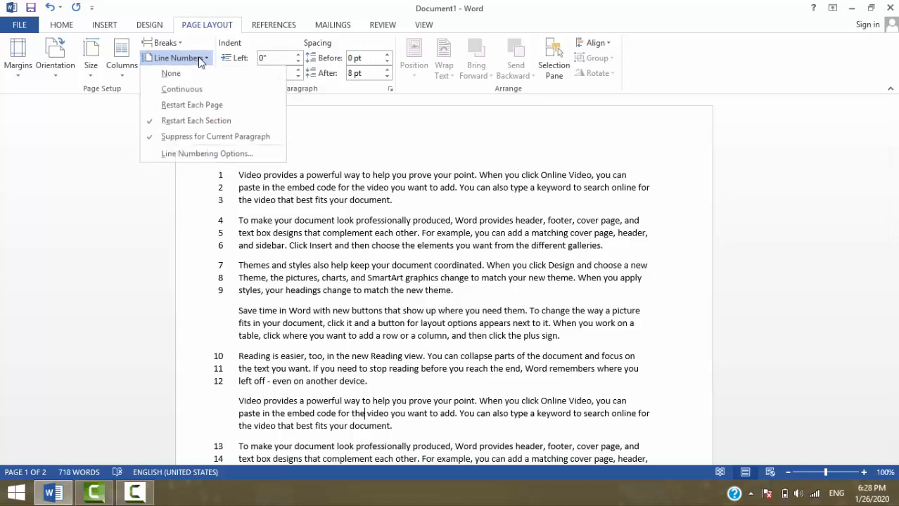
pyautogui.click(247, 155)
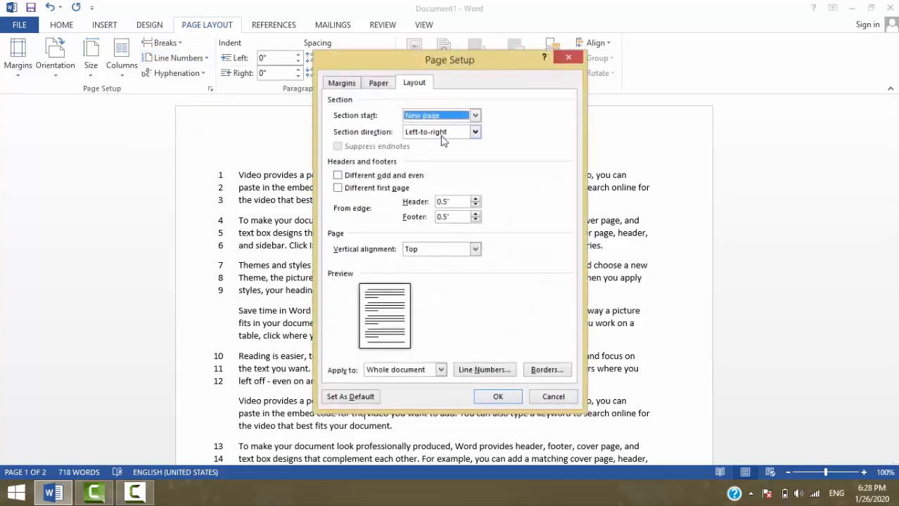
pyautogui.click(479, 120)
pyautogui.click(478, 135)
pyautogui.click(508, 143)
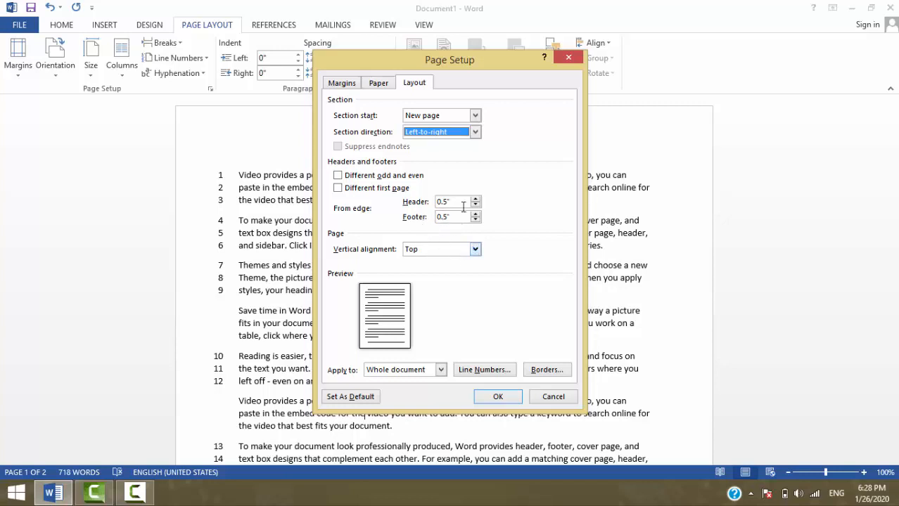
pyautogui.click(349, 84)
pyautogui.click(376, 83)
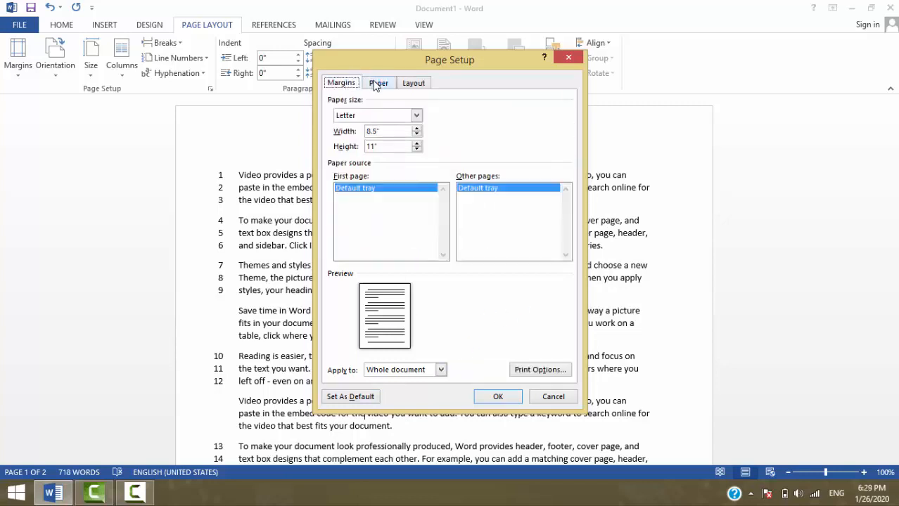
pyautogui.click(416, 116)
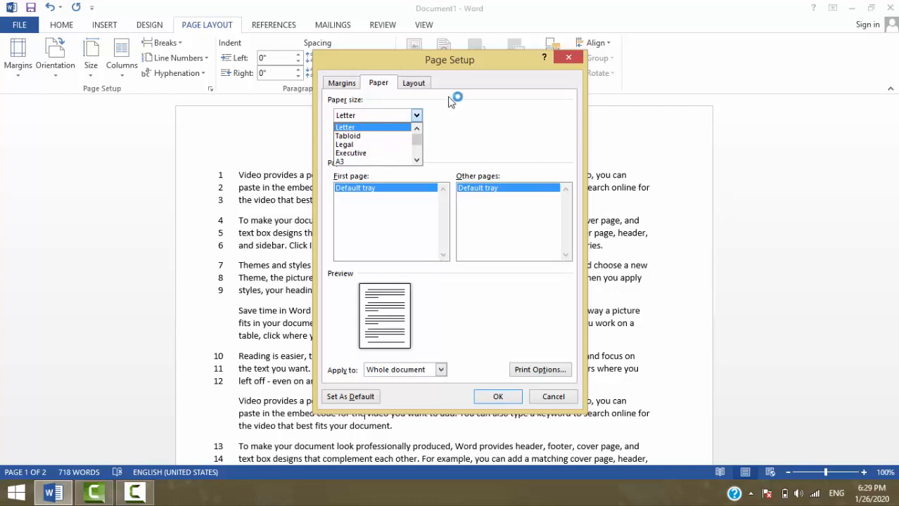
pyautogui.click(568, 56)
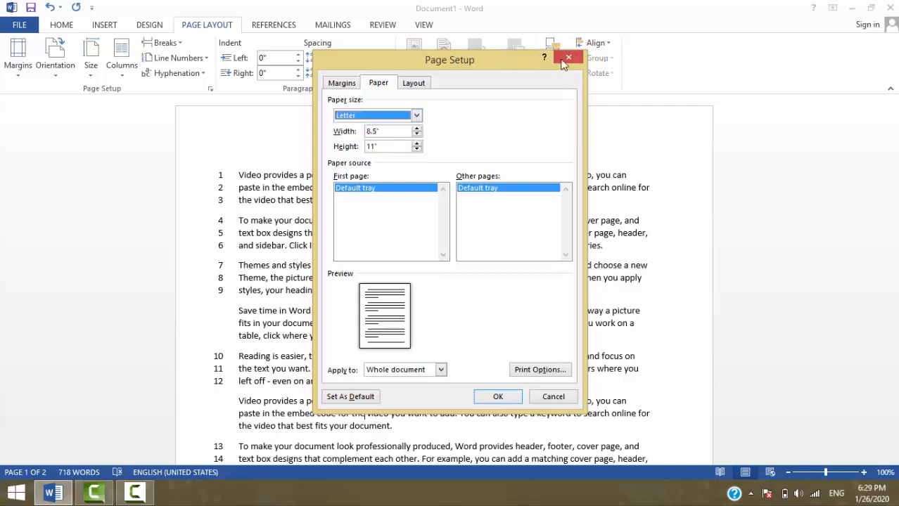
# - Undo the line-number suppression of the two paragraphs and turn line numbering off for the whole document
pyautogui.click(570, 57)
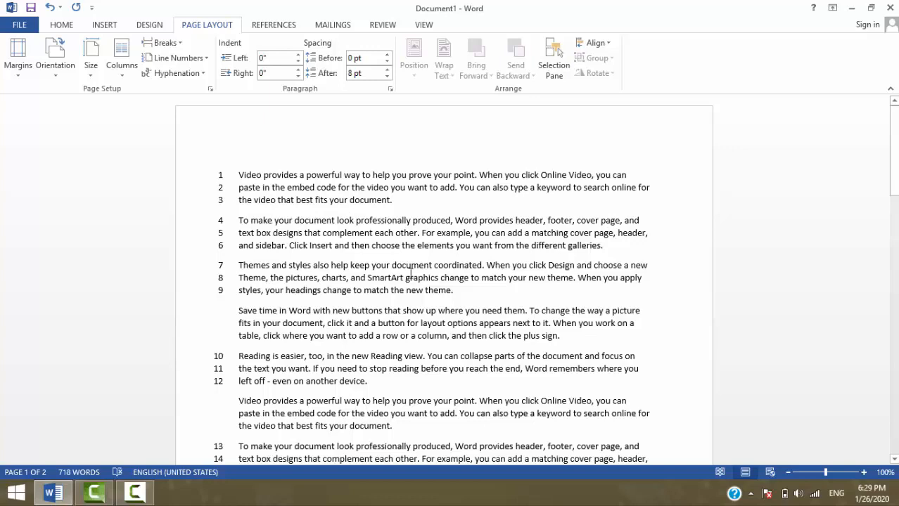
pyautogui.hotkey('ctrl', 'z')
pyautogui.hotkey('ctrl', 'End')
pyautogui.hotkey('ctrl', 'a')
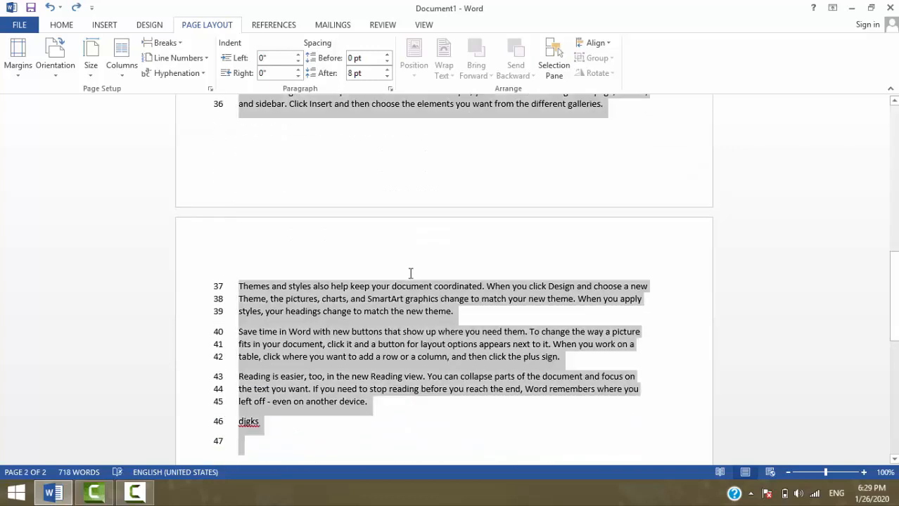
pyautogui.click(203, 60)
pyautogui.click(169, 73)
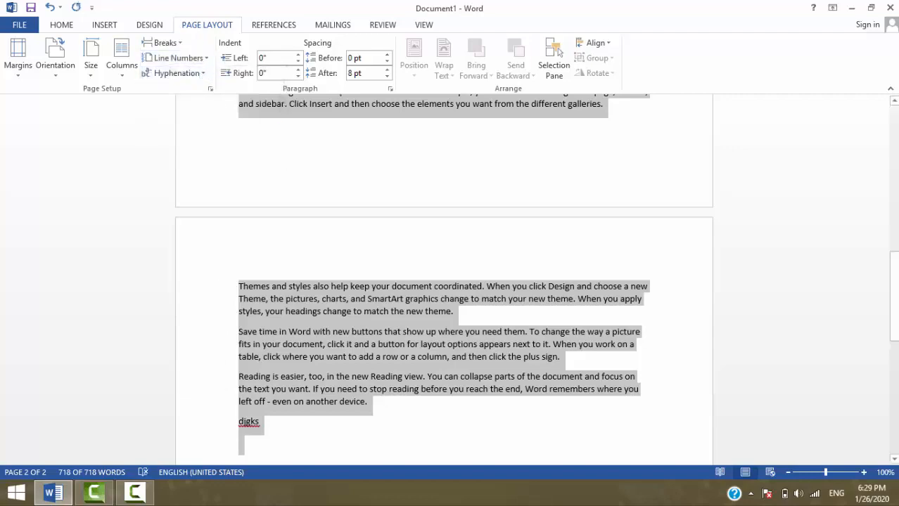
pyautogui.moveTo(894, 311); pyautogui.dragTo(894, 152)
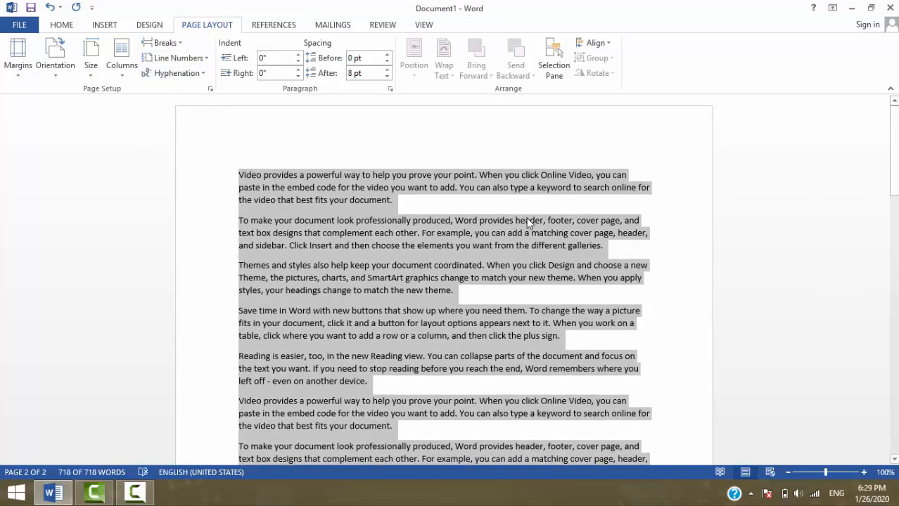
# - Select the word "picture" in the fourth paragraph and set the hyphenation to Automatic
pyautogui.click(359, 290)
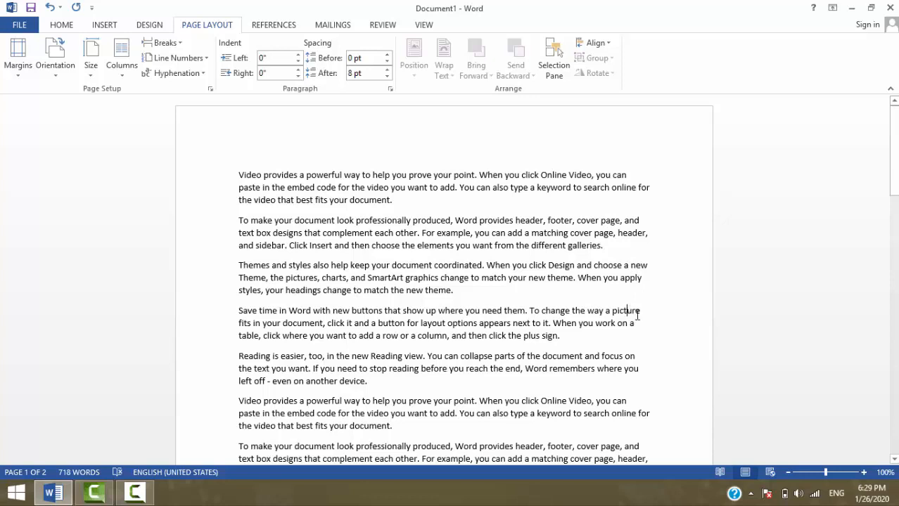
pyautogui.moveTo(631, 310); pyautogui.dragTo(612, 310)
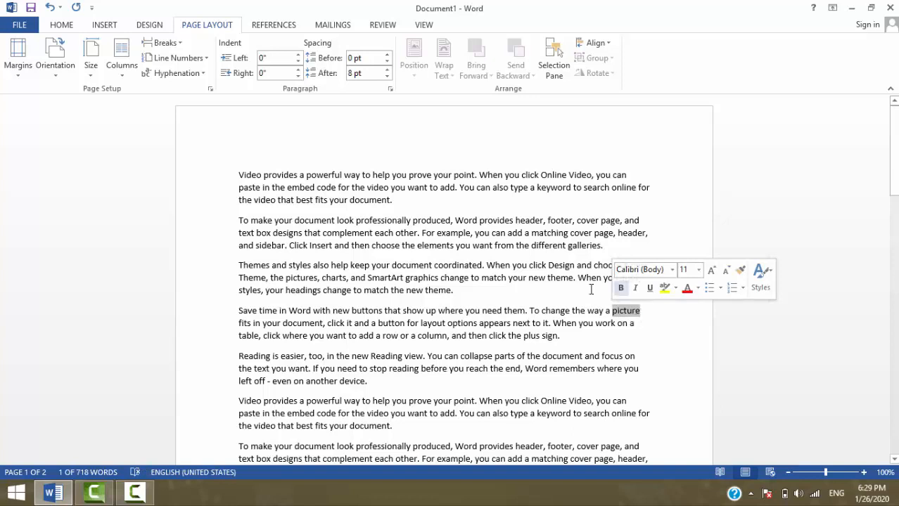
pyautogui.click(183, 72)
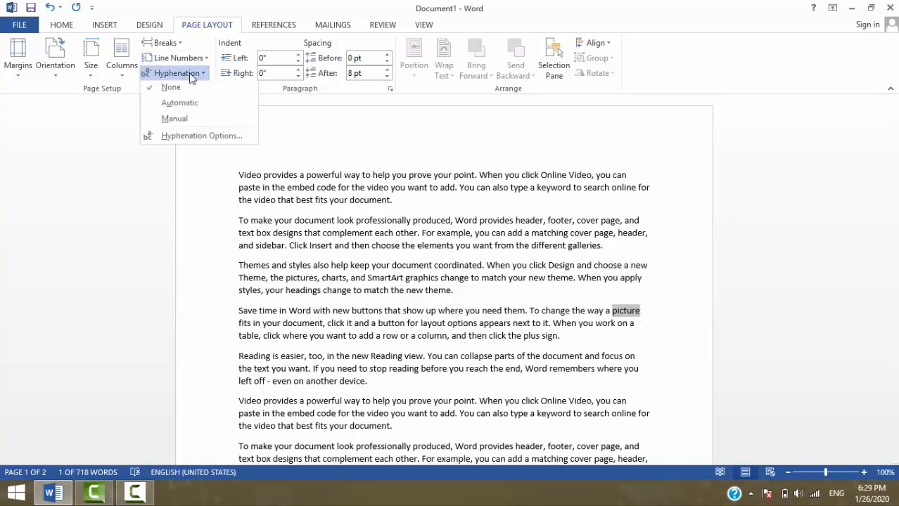
pyautogui.click(185, 103)
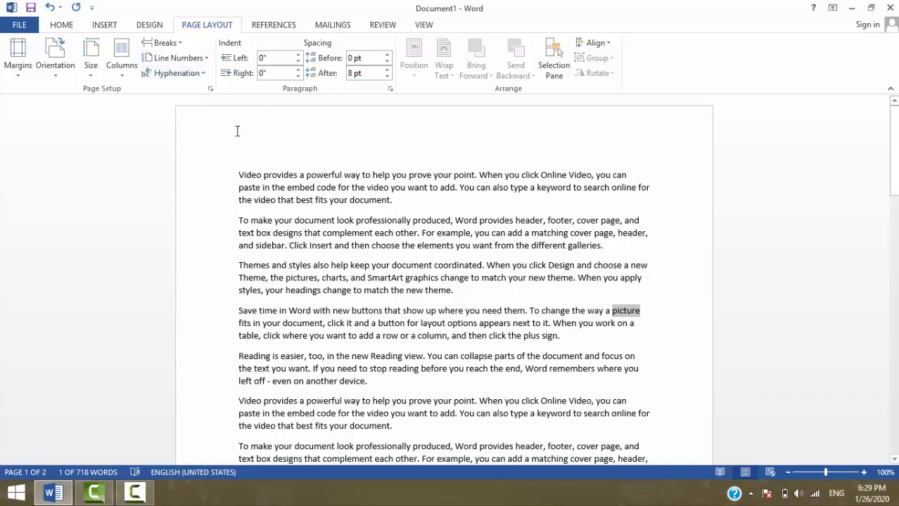
# - Run Manual hyphenation on the whole document twice, checking the line ends of the text between the runs
pyautogui.click(302, 161)
pyautogui.hotkey('ctrl', 'a')
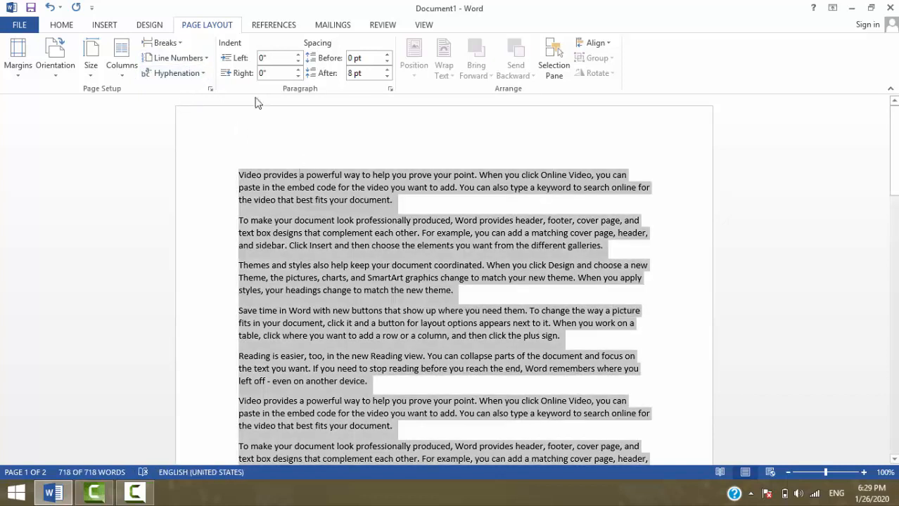
pyautogui.click(203, 72)
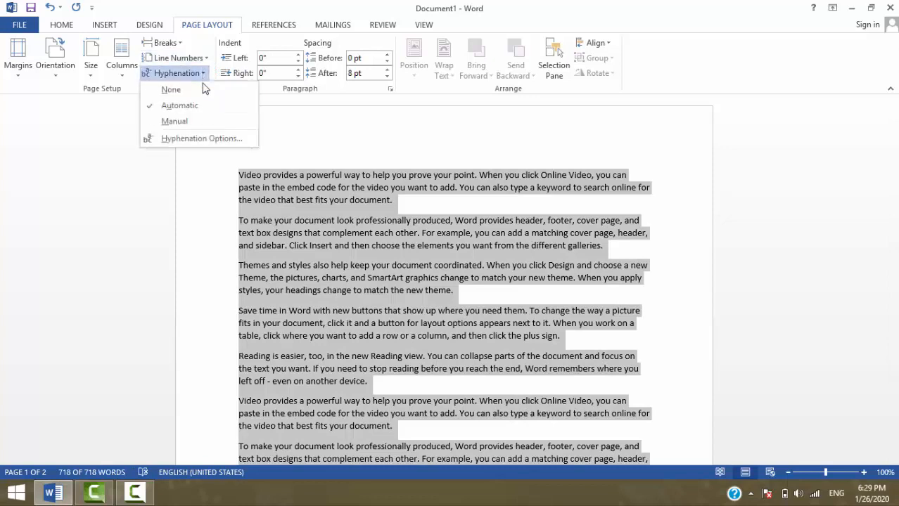
pyautogui.click(199, 119)
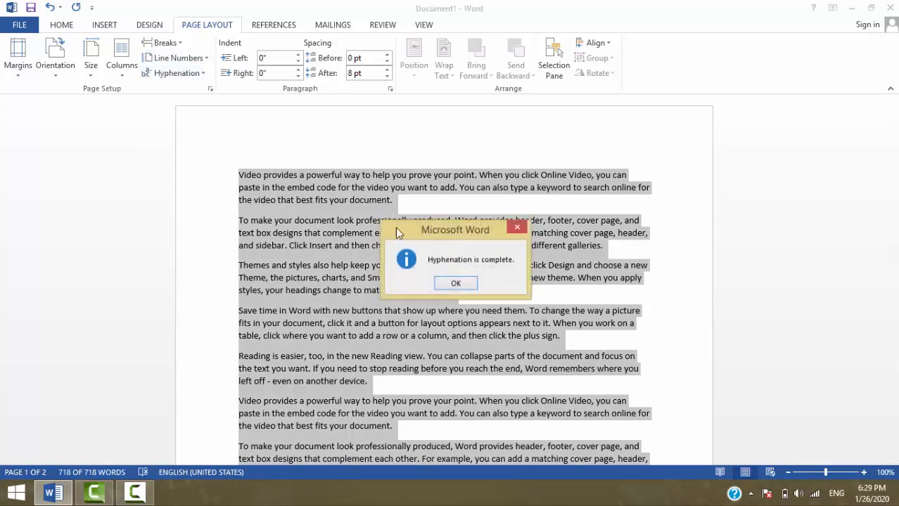
pyautogui.click(456, 283)
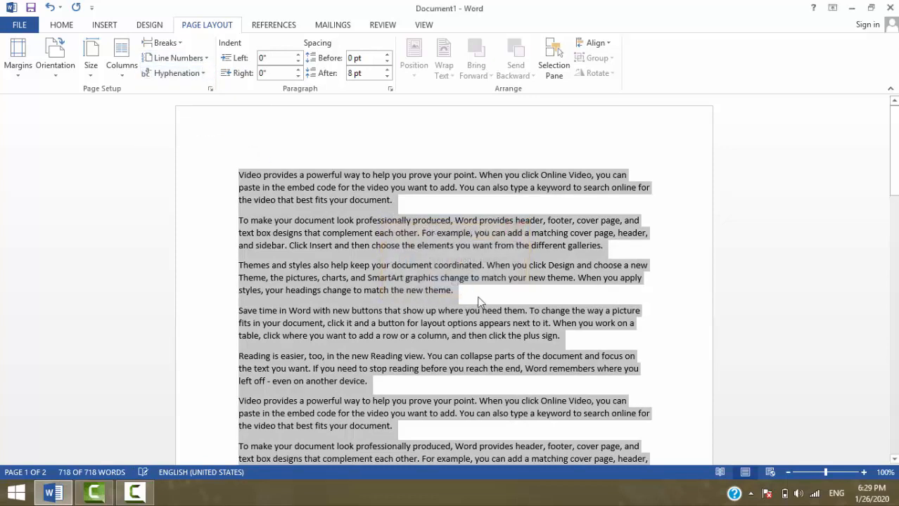
pyautogui.click(531, 337)
pyautogui.moveTo(894, 151); pyautogui.dragTo(894, 215)
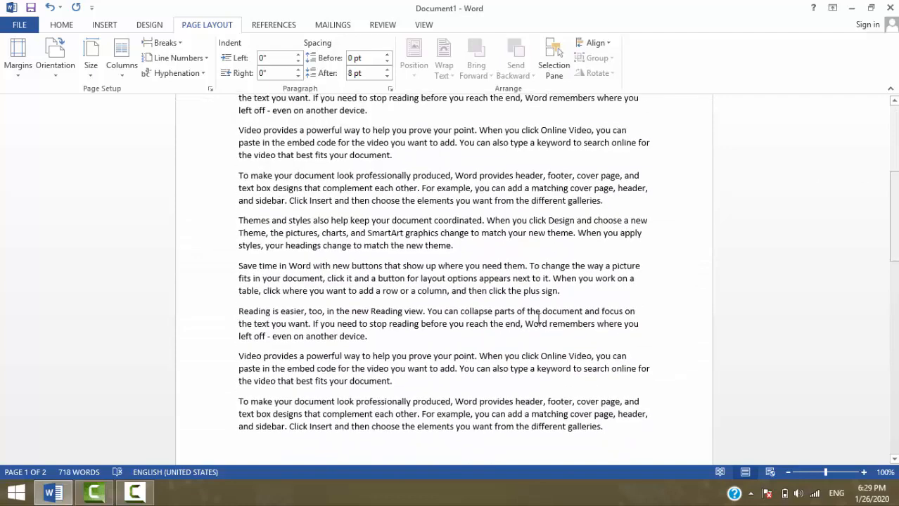
pyautogui.click(509, 330)
pyautogui.hotkey('ctrl', 'a')
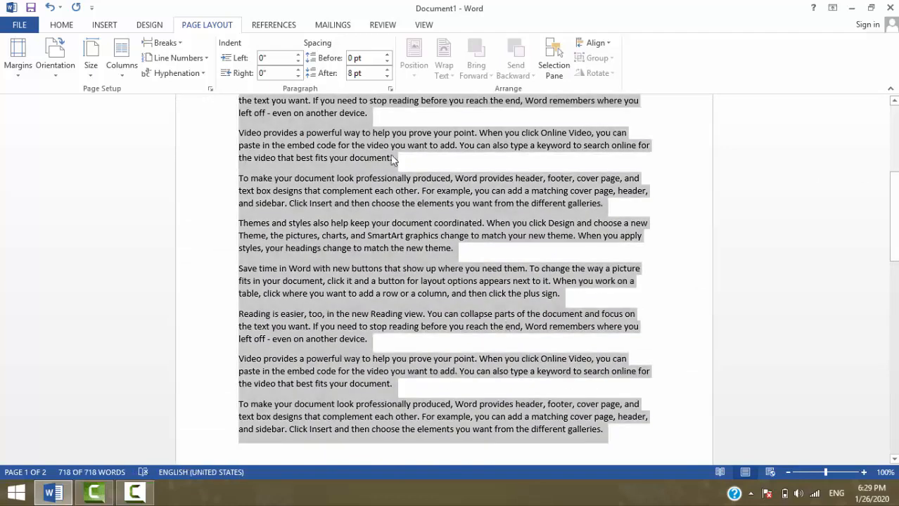
pyautogui.click(178, 73)
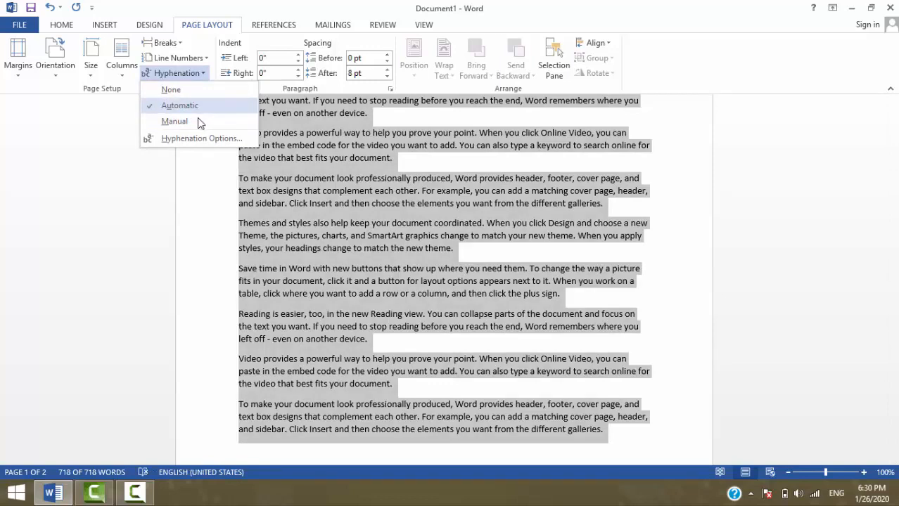
pyautogui.click(191, 119)
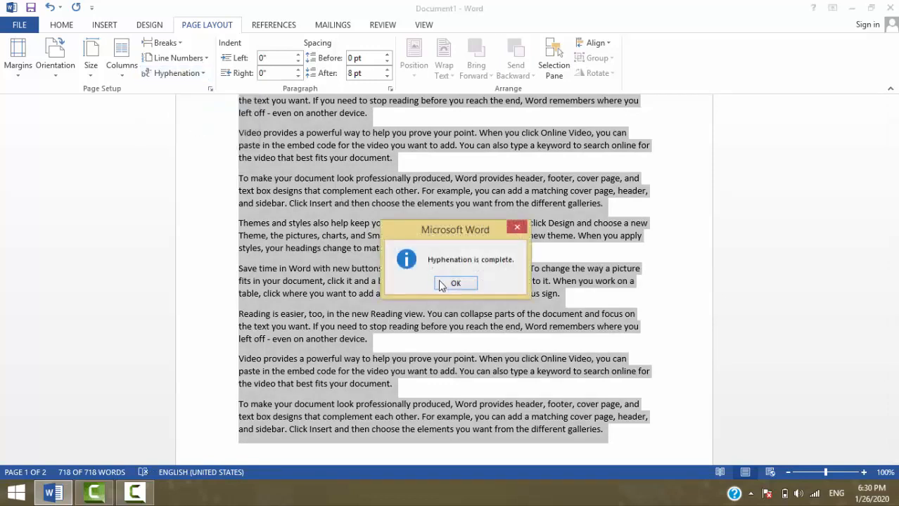
pyautogui.click(455, 284)
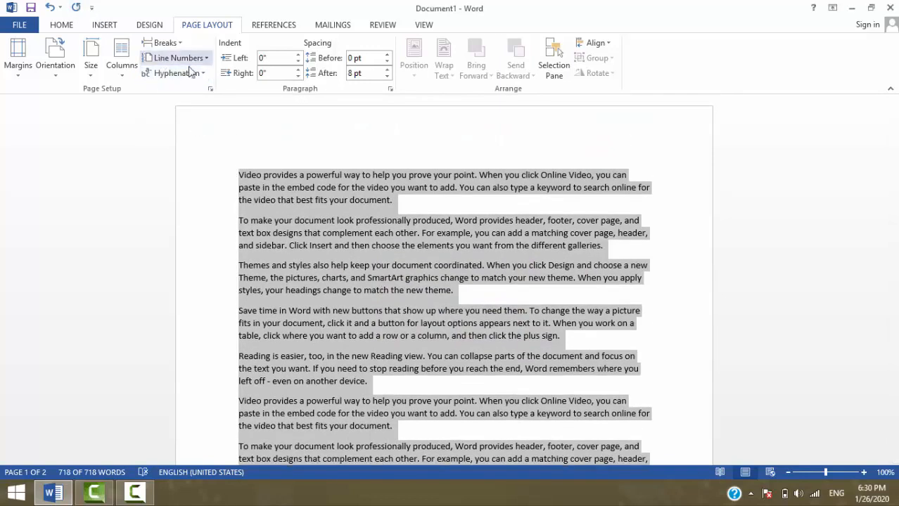
# - Apply Automatic hyphenation to the whole document and check the line ends down to the second page
pyautogui.click(188, 72)
pyautogui.click(195, 109)
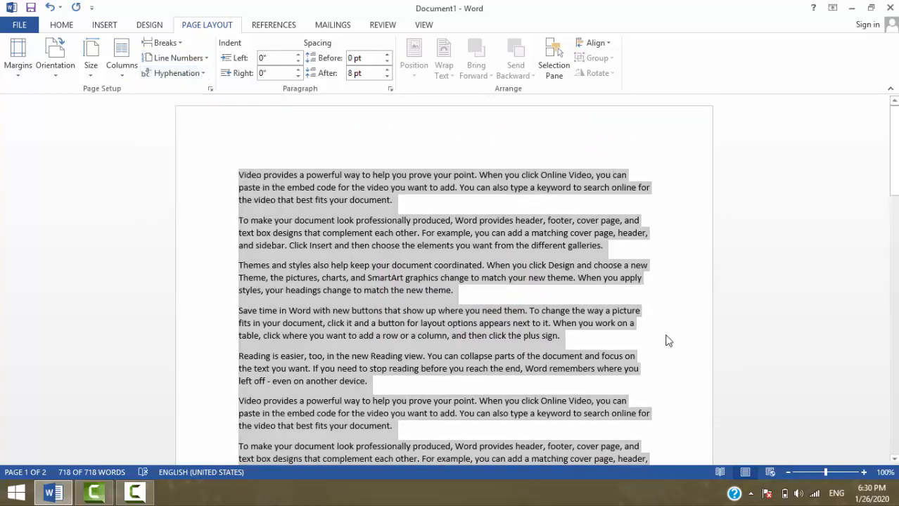
pyautogui.click(692, 339)
pyautogui.moveTo(896, 184); pyautogui.dragTo(897, 338)
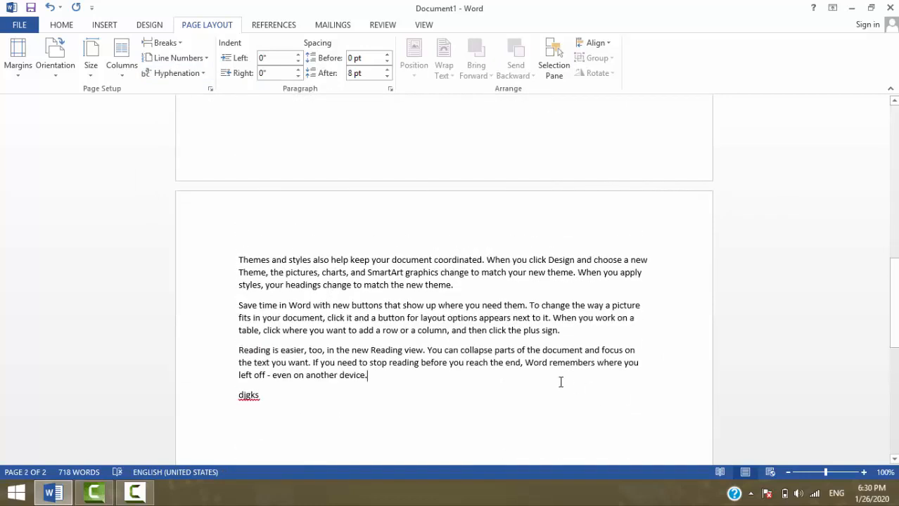
# - Insert paragraph breaks on the second page inside "picture" after "pic" and inside "apply" after "ap"
pyautogui.click(622, 305)
pyautogui.press('Return')
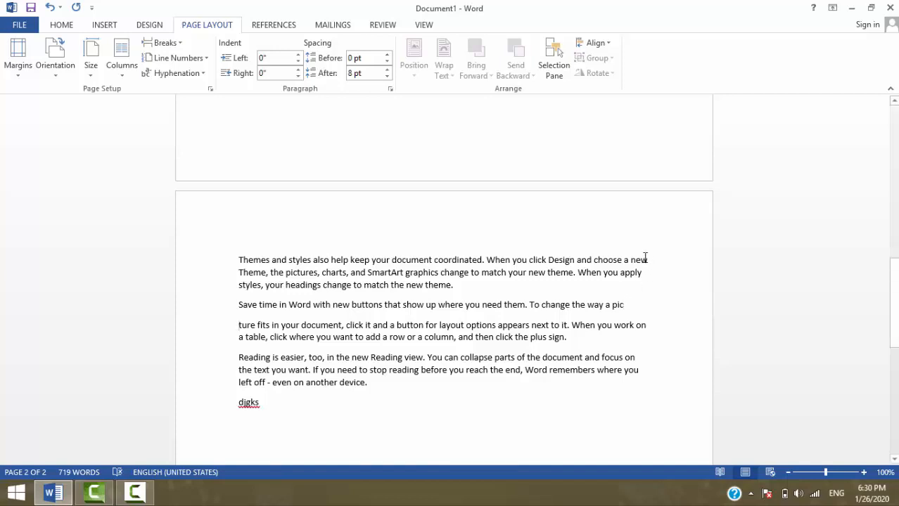
pyautogui.click(631, 272)
pyautogui.press('Return')
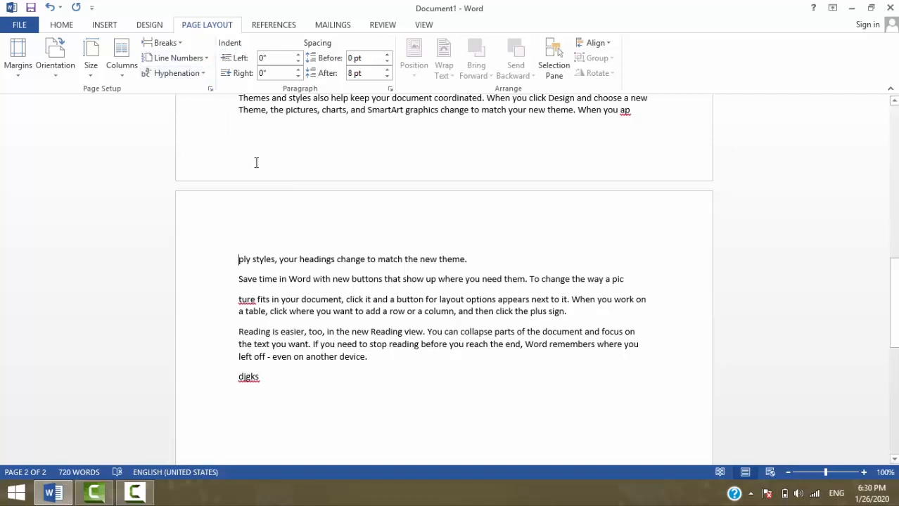
# - Run Manual hyphenation on the whole document, reapply Automatic hyphenation, and check the second page
pyautogui.hotkey('ctrl', 'a')
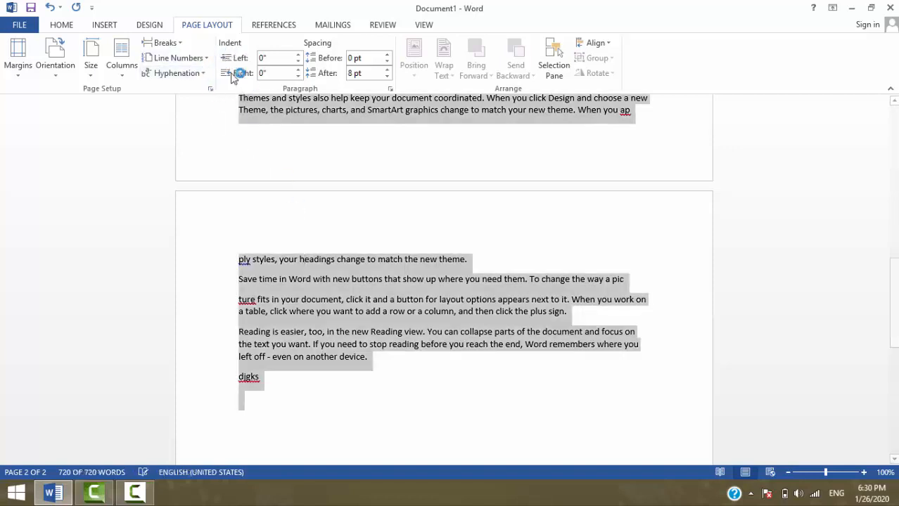
pyautogui.click(197, 75)
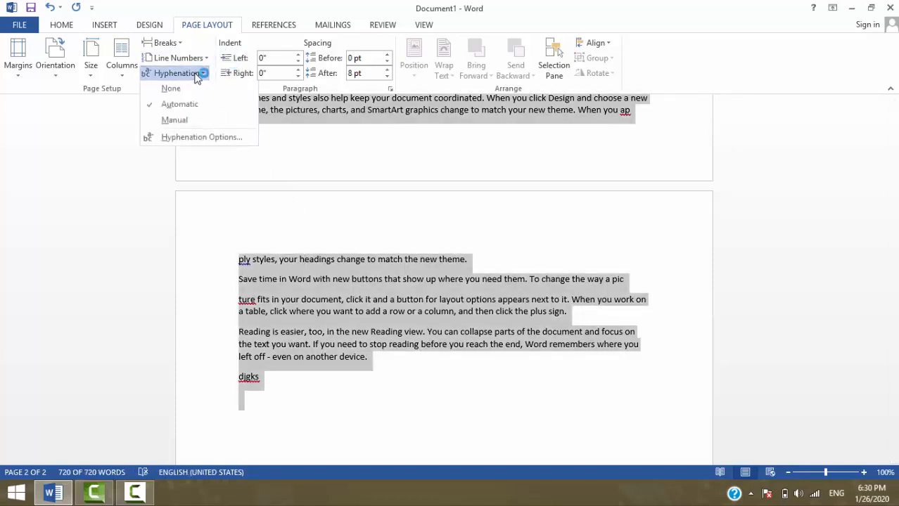
pyautogui.click(190, 119)
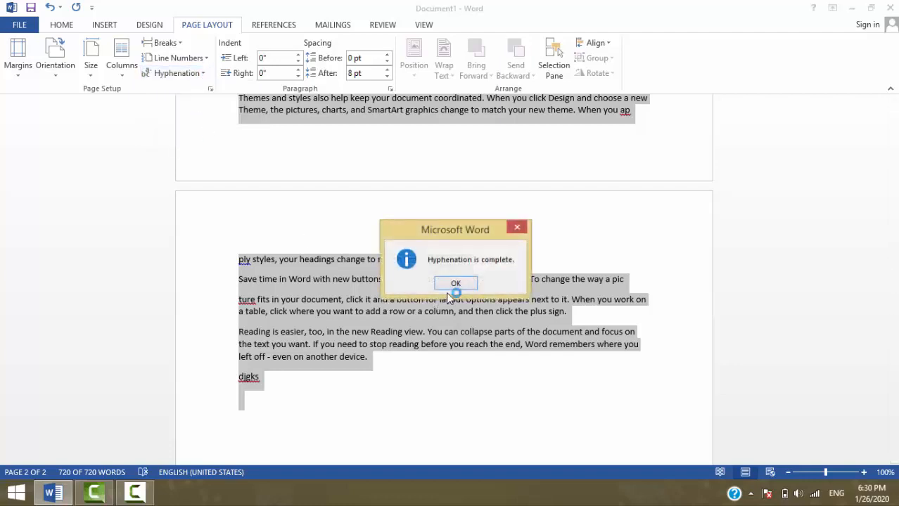
pyautogui.click(454, 284)
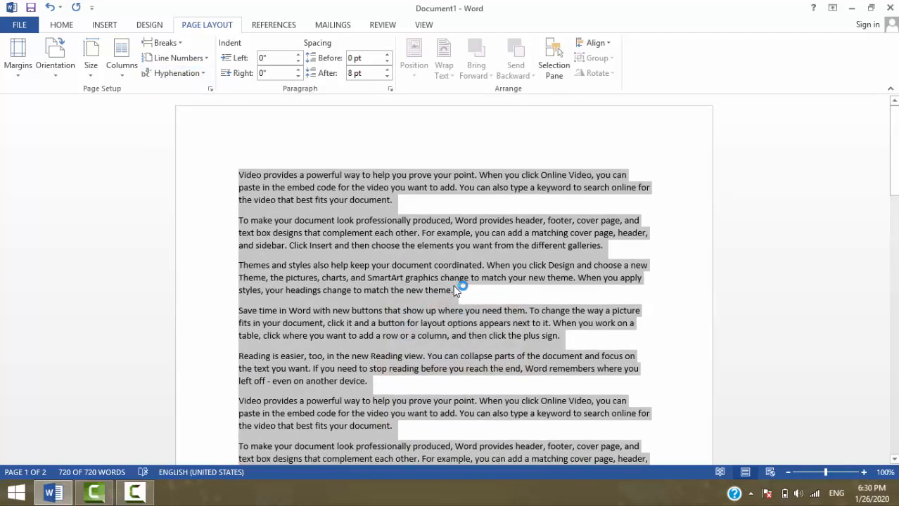
pyautogui.click(175, 73)
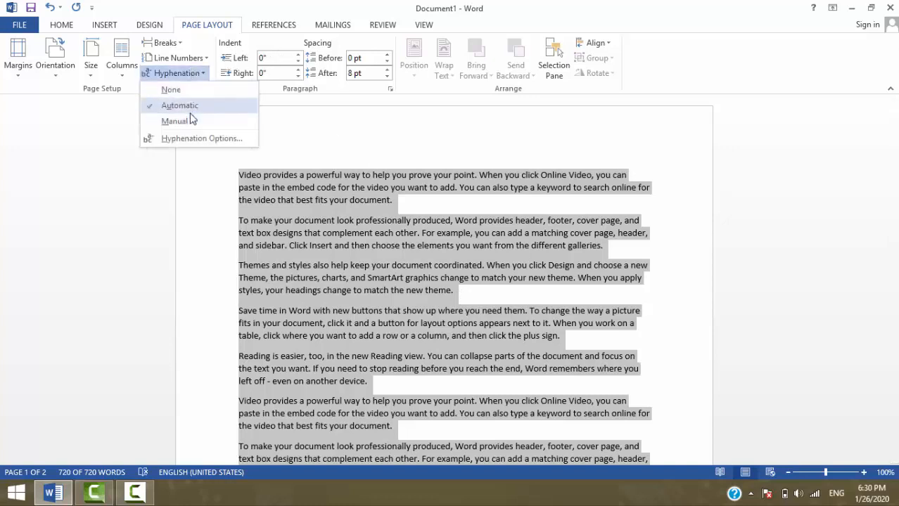
pyautogui.click(191, 112)
pyautogui.moveTo(894, 151); pyautogui.dragTo(893, 320)
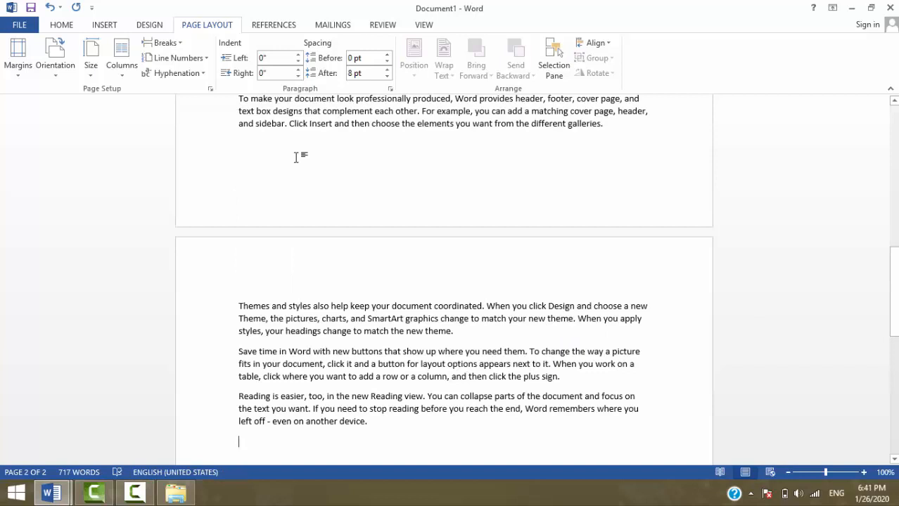
# - Switch hyphenation to None, to Automatic and back to None, and check the text on the first page
pyautogui.click(199, 75)
pyautogui.click(202, 90)
pyautogui.click(200, 73)
pyautogui.click(204, 106)
pyautogui.click(181, 74)
pyautogui.click(185, 91)
pyautogui.moveTo(891, 283); pyautogui.dragTo(891, 149)
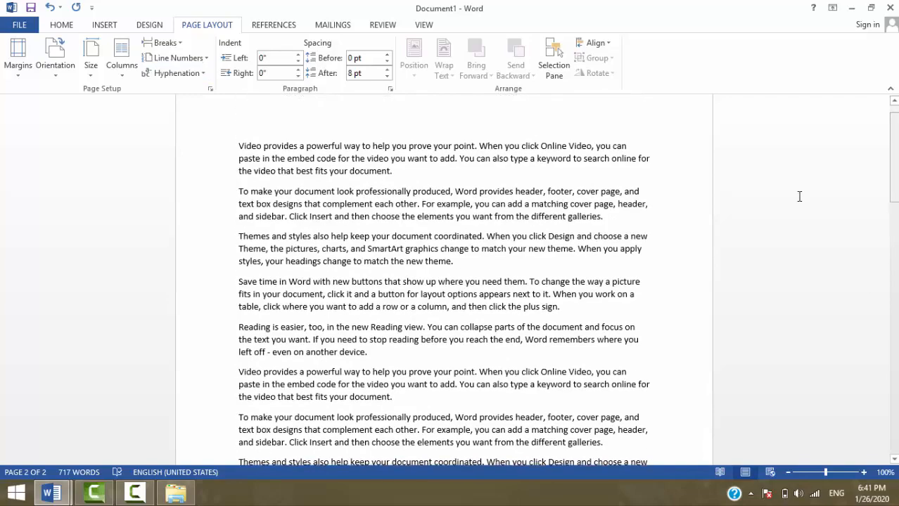
# - Switch to the Project Proposal document, apply Automatic hyphenation to all its text, and check the Introduction paragraph's line ends
pyautogui.moveTo(50, 493)
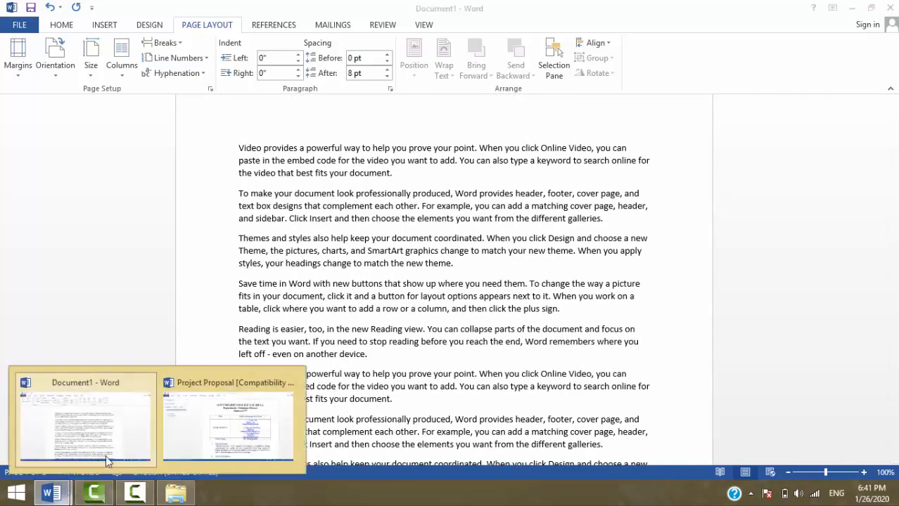
pyautogui.click(230, 430)
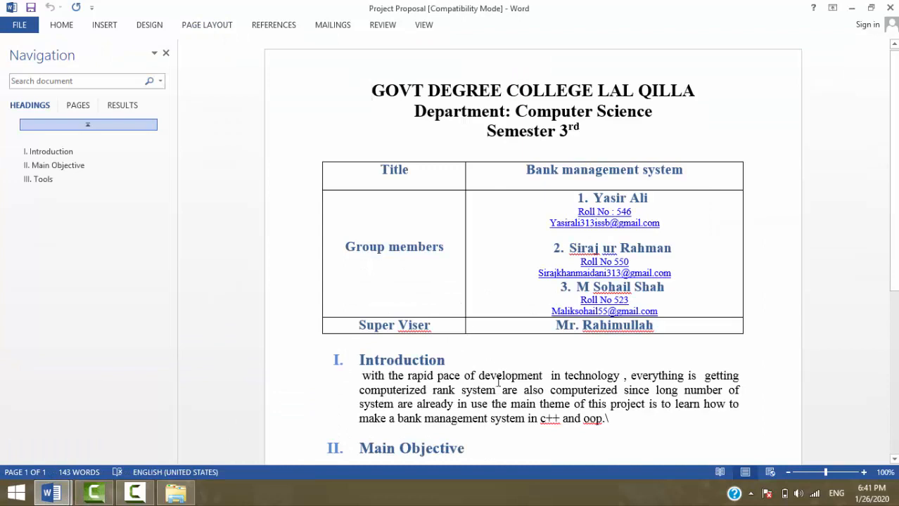
pyautogui.hotkey('ctrl', 'a')
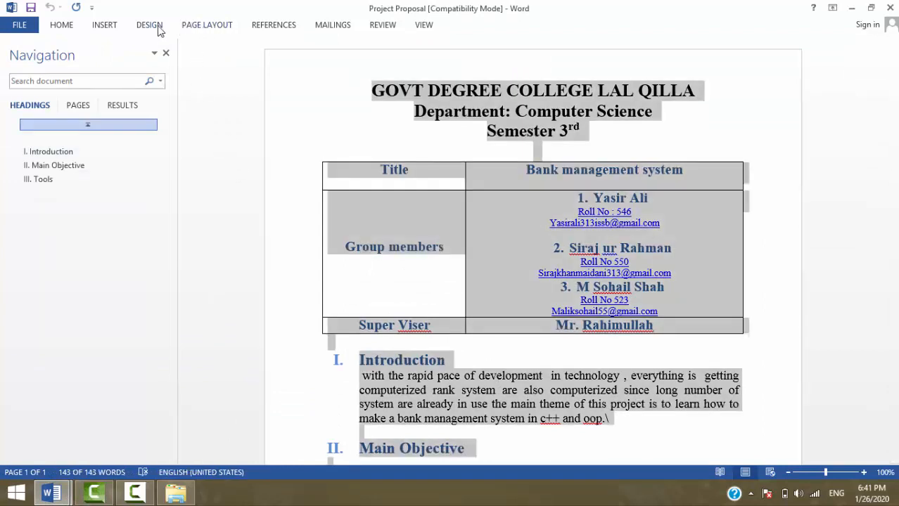
pyautogui.click(217, 27)
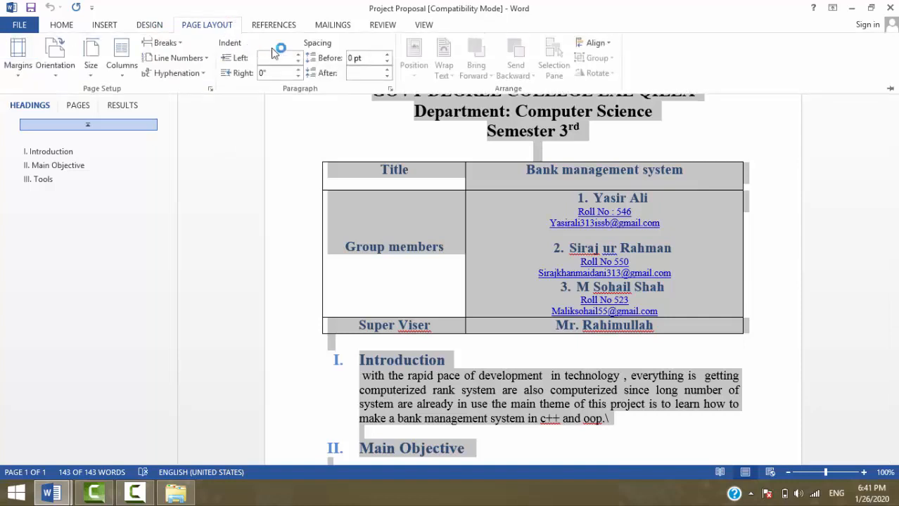
pyautogui.click(199, 74)
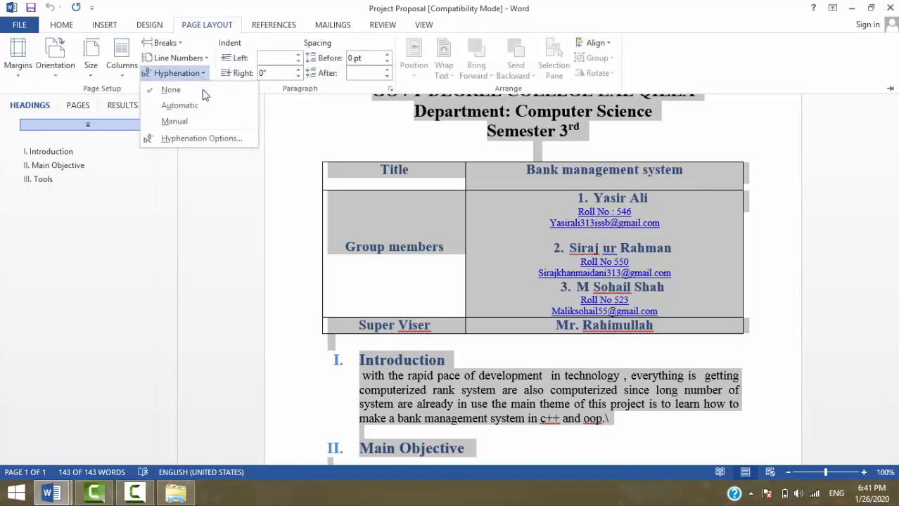
pyautogui.click(203, 108)
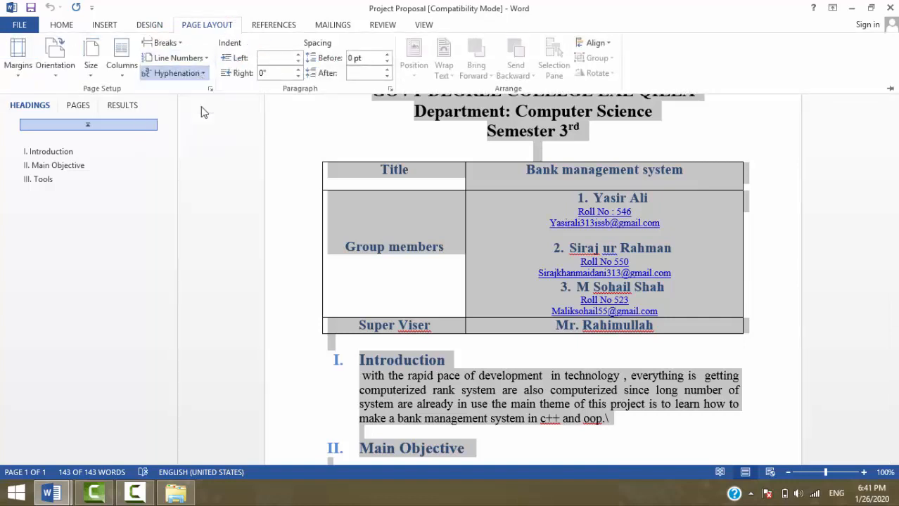
pyautogui.click(647, 398)
pyautogui.click(728, 393)
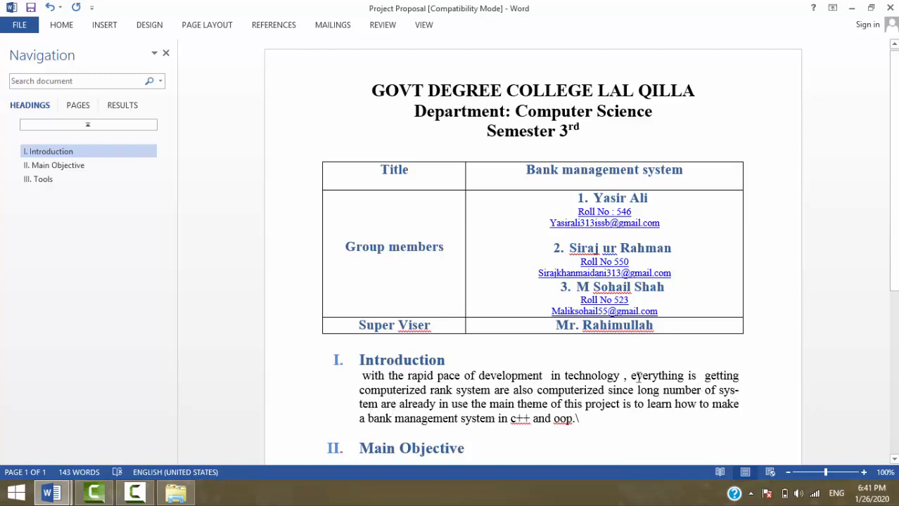
# - Switch from the Project Proposal document to Document1
pyautogui.click(740, 392)
pyautogui.moveTo(51, 492)
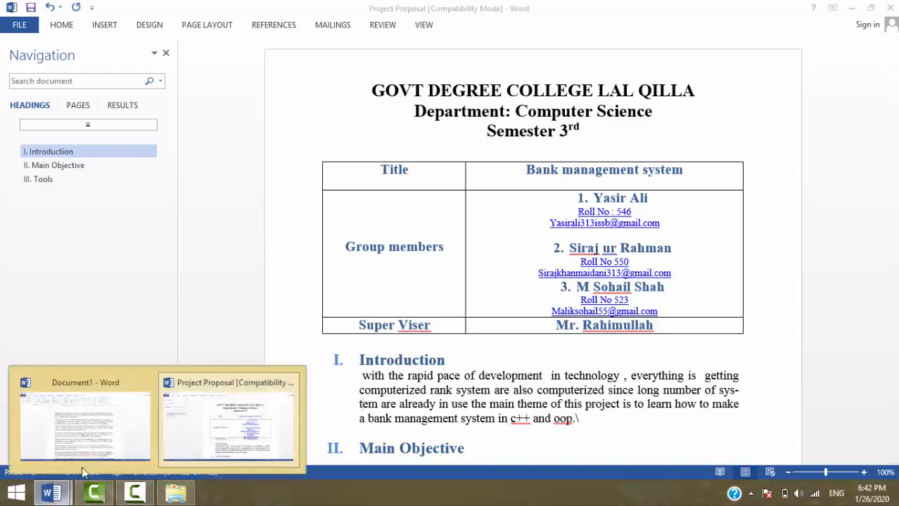
pyautogui.click(101, 446)
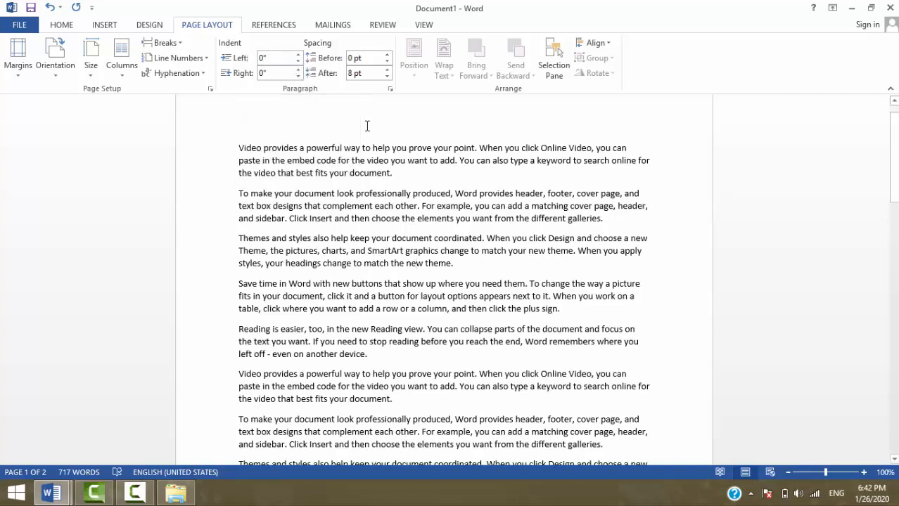
# - Indent the "Themes and styles" paragraph from the left by 0.7"
pyautogui.click(298, 55)
pyautogui.click(298, 55)
pyautogui.click(299, 55)
pyautogui.click(299, 55)
pyautogui.click(298, 56)
pyautogui.click(299, 55)
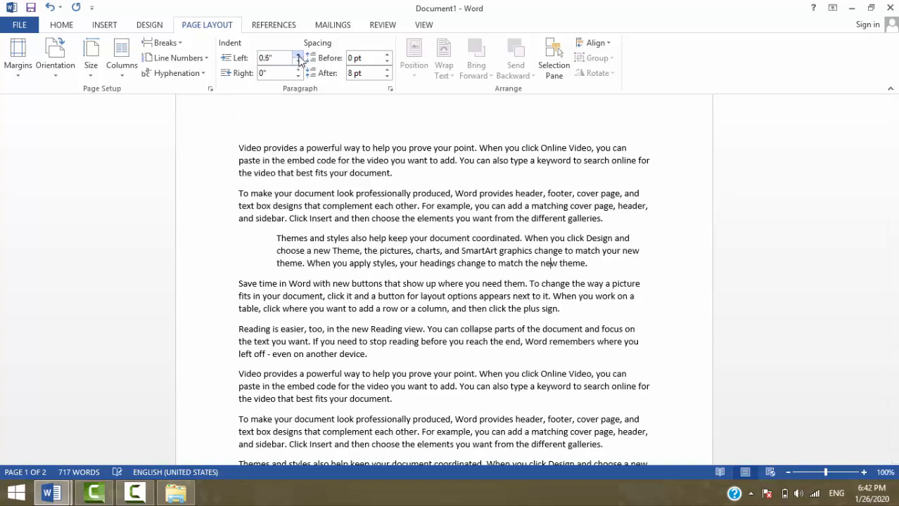
pyautogui.click(298, 56)
pyautogui.click(298, 56)
pyautogui.click(299, 62)
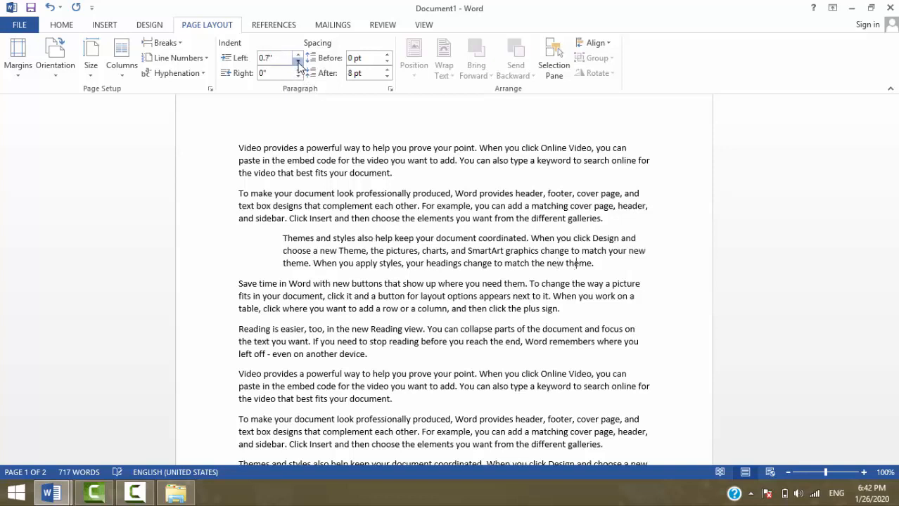
# - Reset the left indent of the "Themes and styles" paragraph to 0"
pyautogui.click(298, 62)
pyautogui.click(299, 62)
pyautogui.click(298, 62)
pyautogui.click(298, 62)
pyautogui.click(298, 62)
pyautogui.click(298, 62)
pyautogui.click(298, 62)
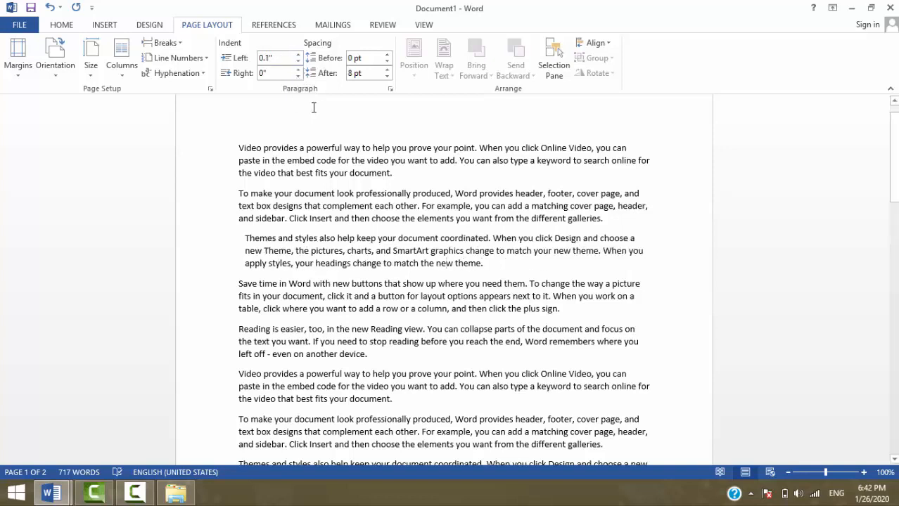
pyautogui.click(298, 62)
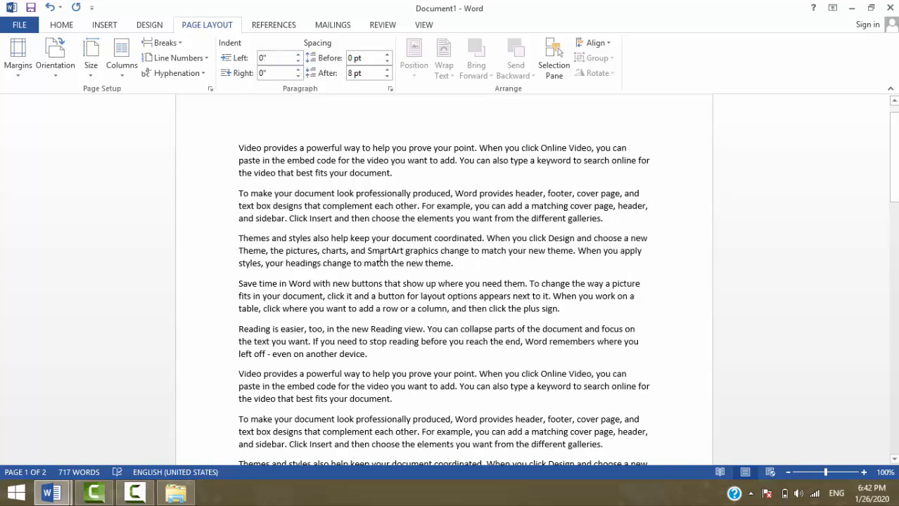
# - Select the whole document, try a 0.1" left indent, return it to 0", and set the right indent to 0.2"
pyautogui.hotkey('ctrl', 'a')
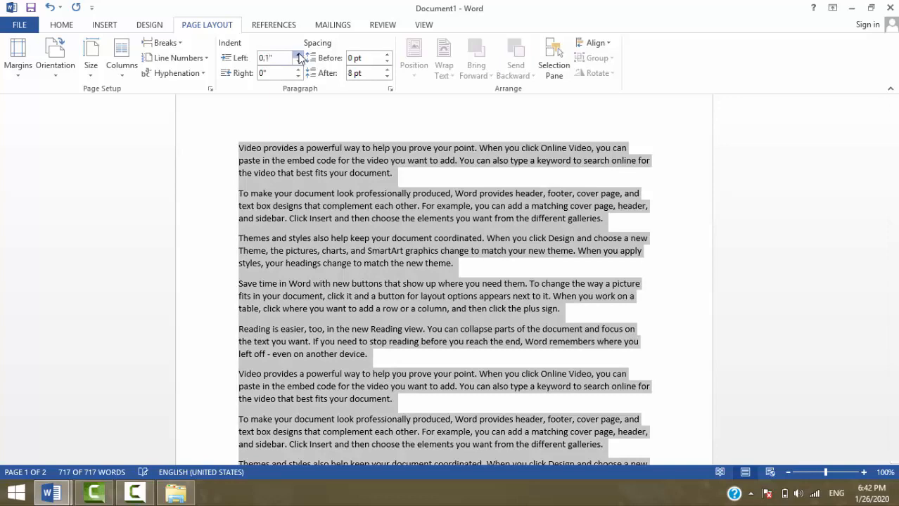
pyautogui.moveTo(298, 54); pyautogui.dragTo(299, 77)
pyautogui.click(298, 55)
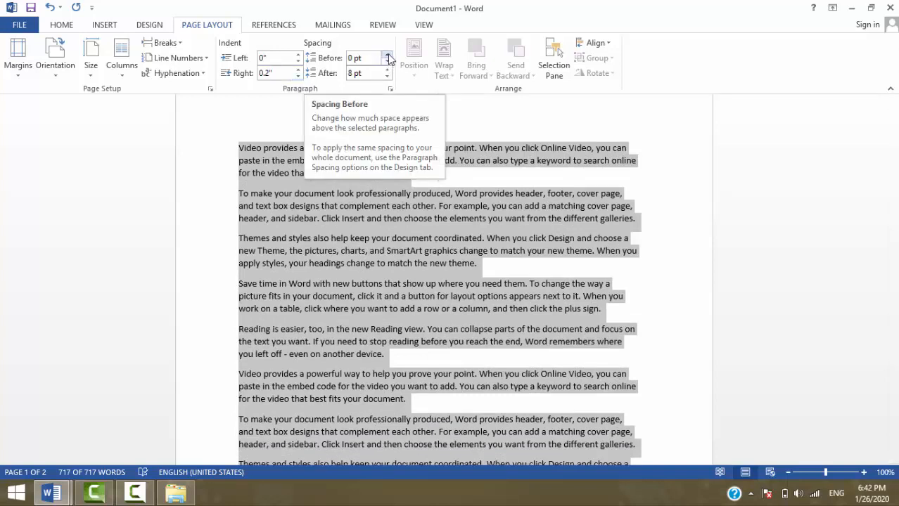
# - Set the spacing before the "Themes and styles" paragraph to 84 pt
pyautogui.click(385, 219)
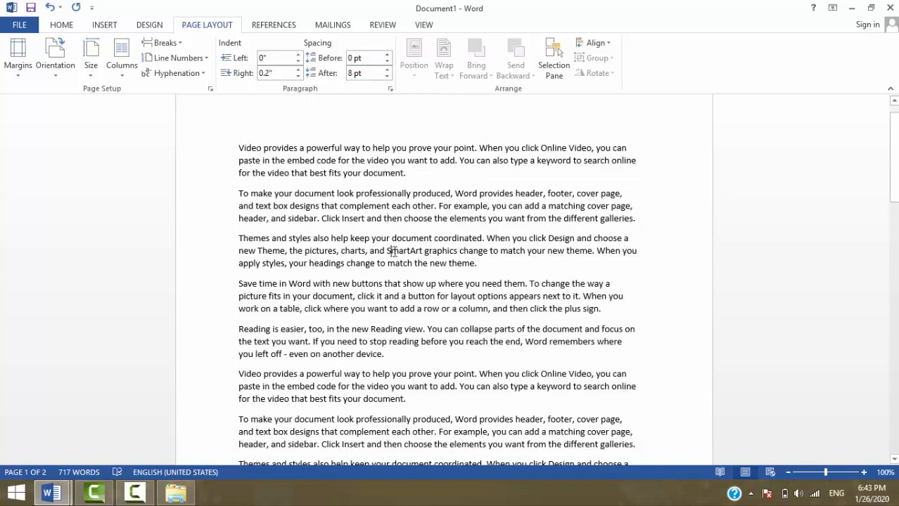
pyautogui.click(387, 64)
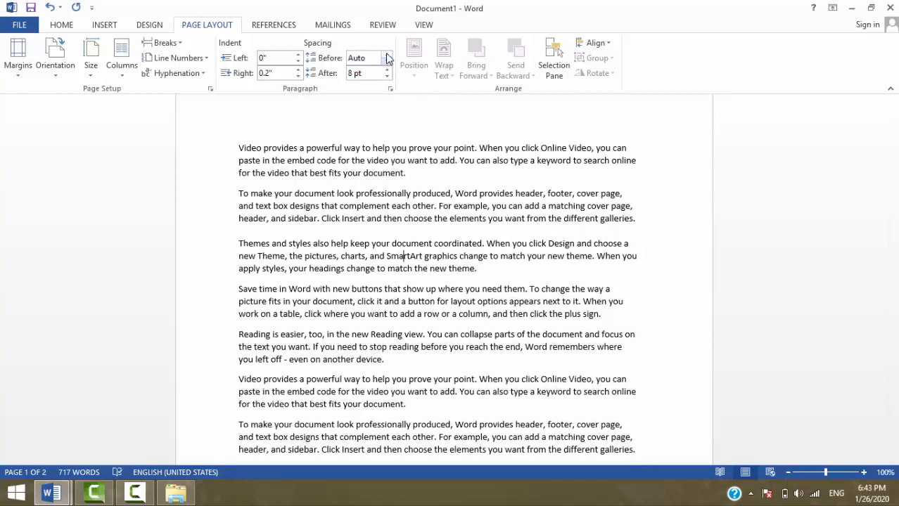
pyautogui.click(387, 56)
pyautogui.click(387, 56)
pyautogui.click(387, 56)
pyautogui.click(386, 57)
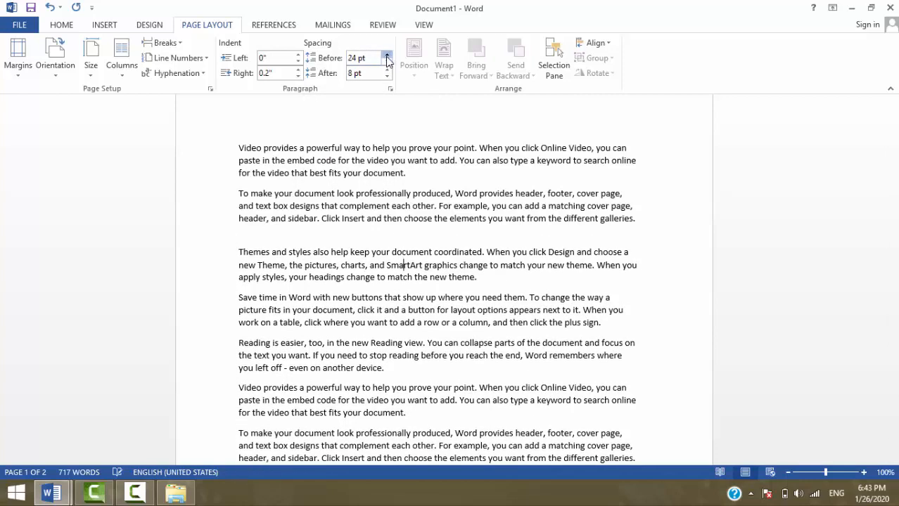
pyautogui.click(387, 56)
pyautogui.click(386, 56)
pyautogui.click(387, 56)
pyautogui.click(387, 56)
pyautogui.click(386, 56)
pyautogui.click(387, 56)
pyautogui.click(387, 56)
pyautogui.click(387, 56)
pyautogui.click(387, 56)
pyautogui.click(387, 56)
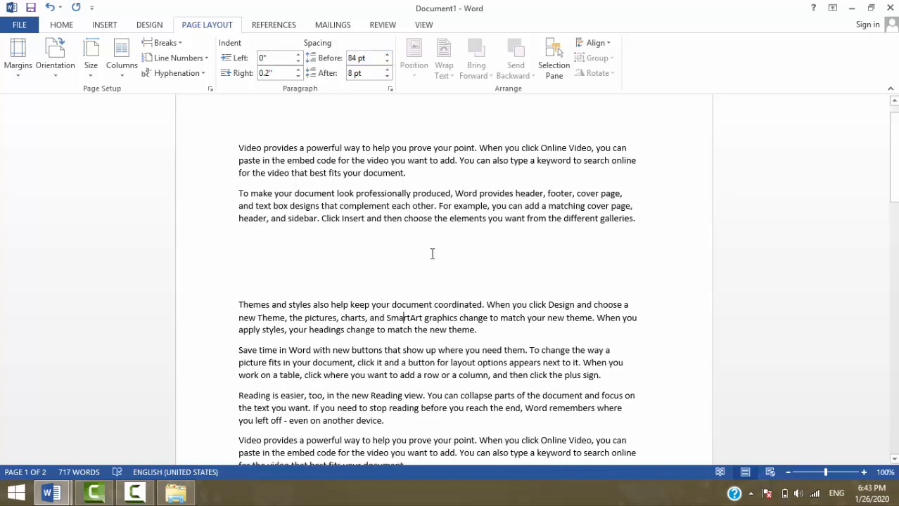
# - Raise the spacing after the "Themes and styles" paragraph past 42 pt and bring it down to 36 pt
pyautogui.click(386, 70)
pyautogui.click(387, 69)
pyautogui.click(387, 70)
pyautogui.click(386, 70)
pyautogui.click(387, 70)
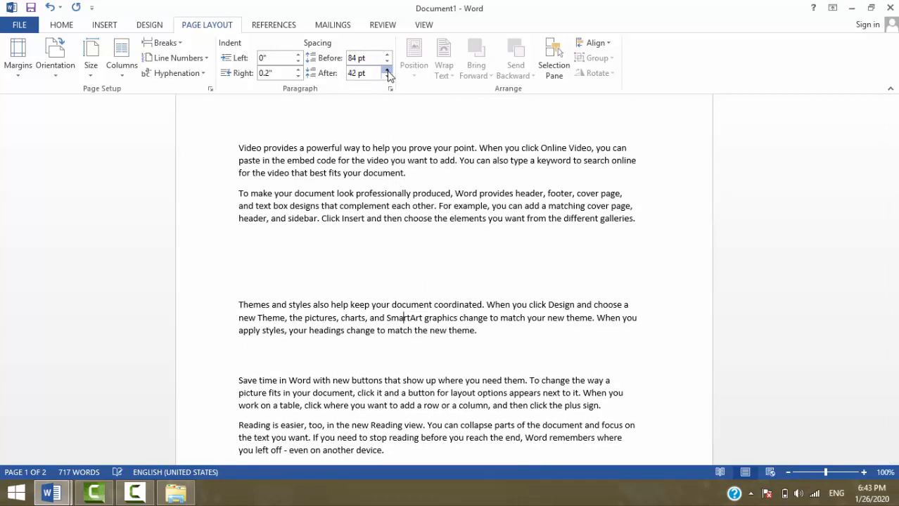
pyautogui.click(387, 69)
pyautogui.click(386, 69)
pyautogui.click(387, 70)
pyautogui.doubleClick(387, 77)
pyautogui.doubleClick(386, 77)
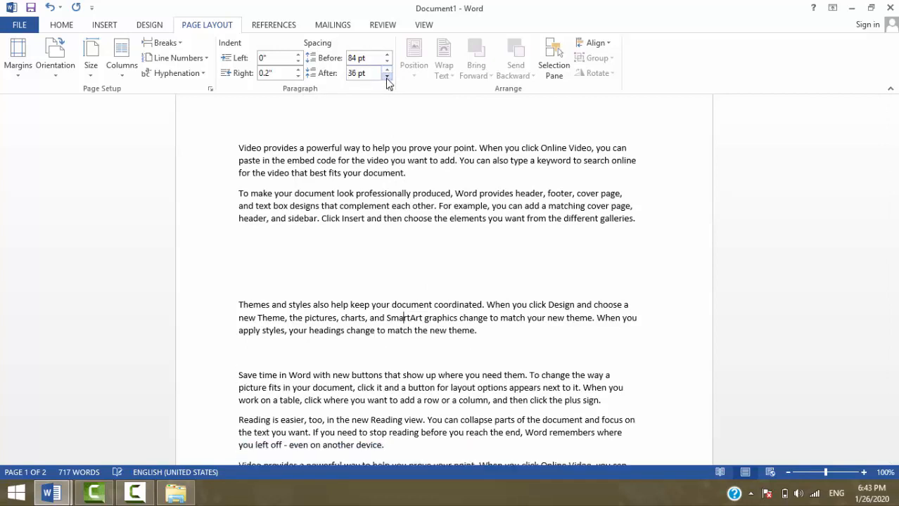
# - Set both the spacing after and the spacing before the "Themes and styles" paragraph to 0 pt
pyautogui.doubleClick(387, 77)
pyautogui.click(387, 77)
pyautogui.click(387, 77)
pyautogui.click(387, 77)
pyautogui.click(387, 76)
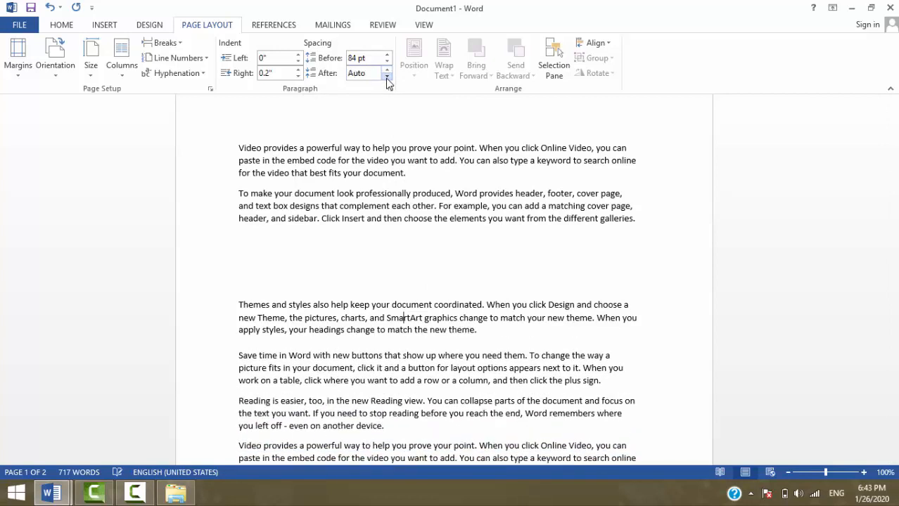
pyautogui.click(387, 70)
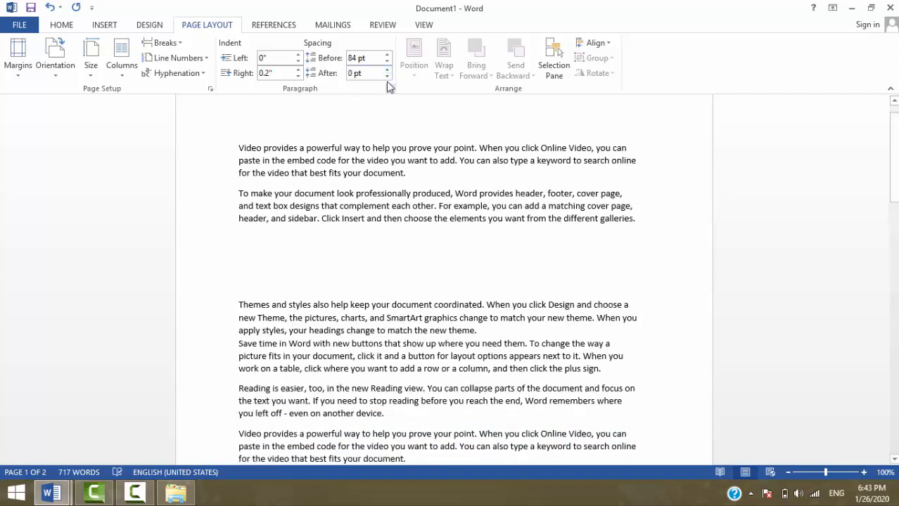
pyautogui.click(387, 70)
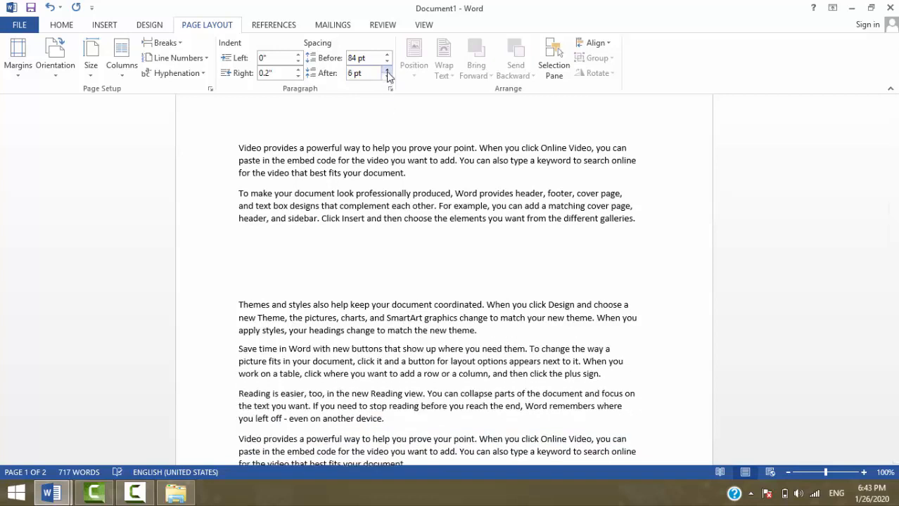
pyautogui.click(387, 76)
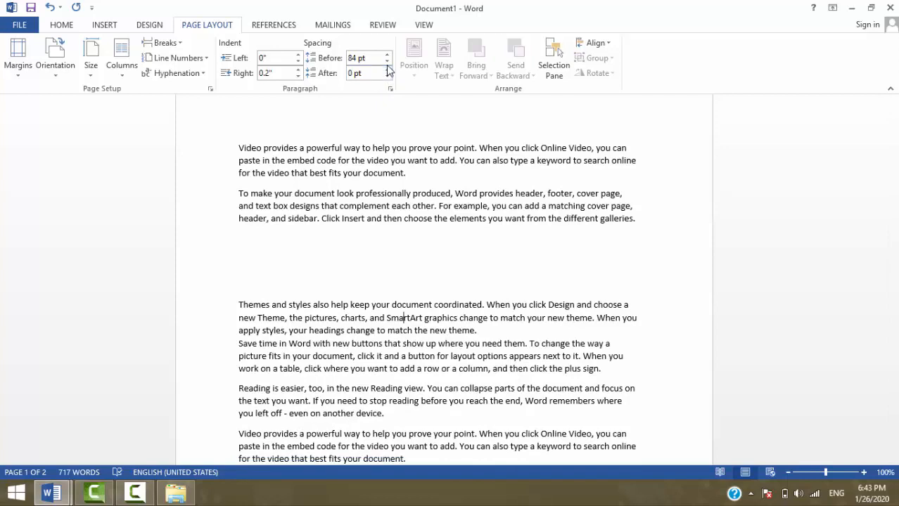
pyautogui.click(387, 62)
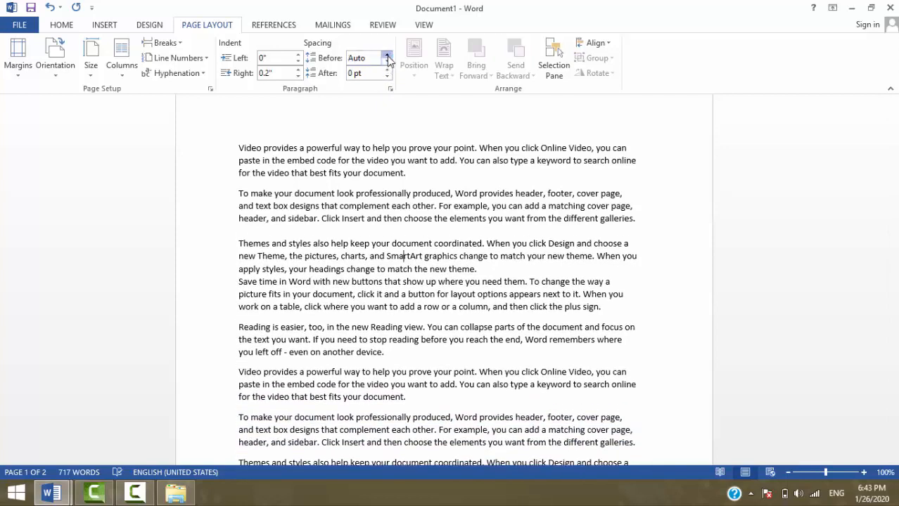
pyautogui.click(387, 56)
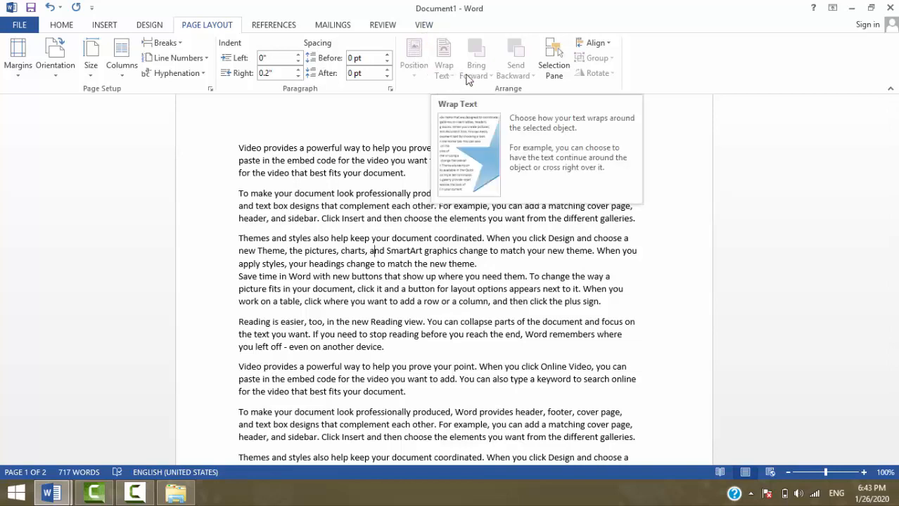
# - Draw a five-pointed star shape about 2.35" high and 2.74" wide over the middle of the first page's text
pyautogui.click(445, 220)
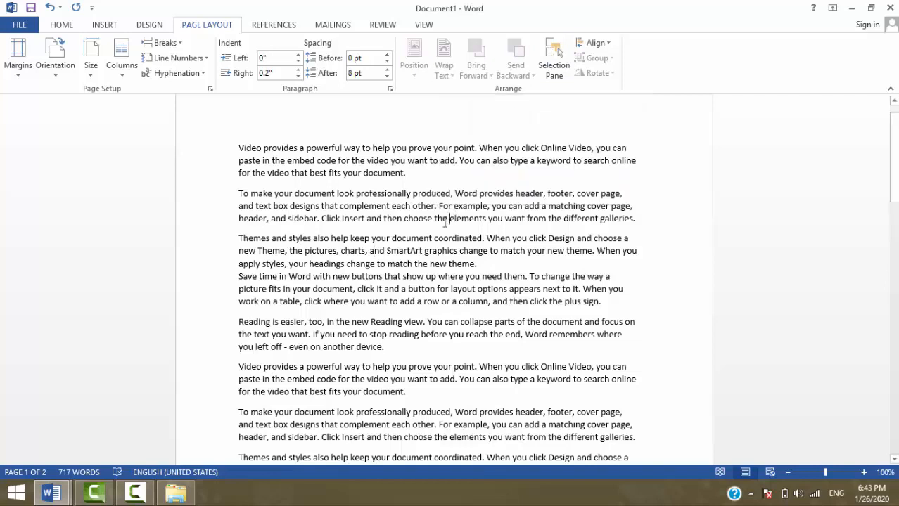
pyautogui.click(62, 25)
pyautogui.click(96, 25)
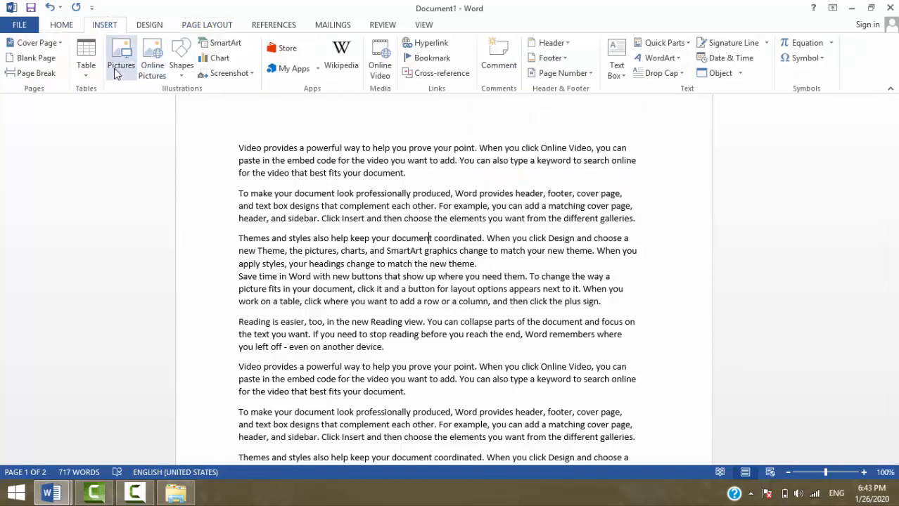
pyautogui.click(181, 76)
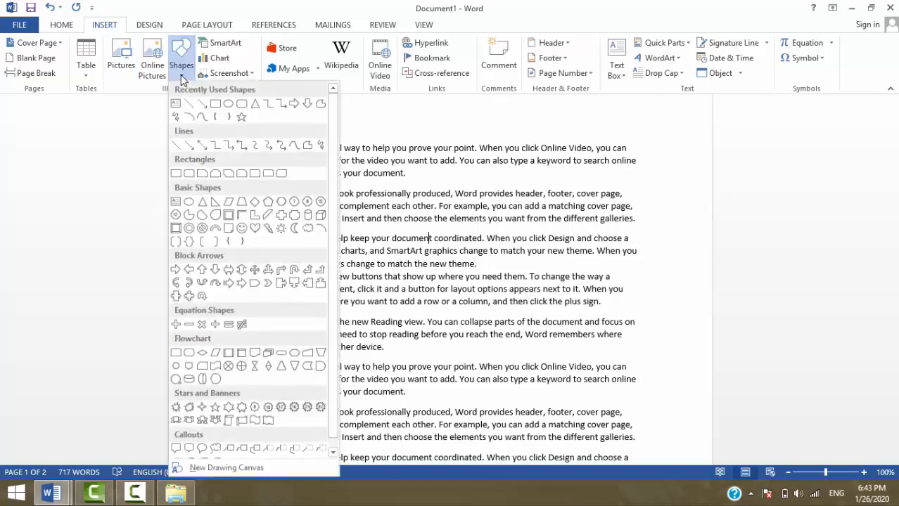
pyautogui.click(239, 116)
pyautogui.moveTo(357, 204)
pyautogui.mouseDown()
pyautogui.moveTo(455, 316)
pyautogui.moveTo(531, 351)
pyautogui.mouseUp()
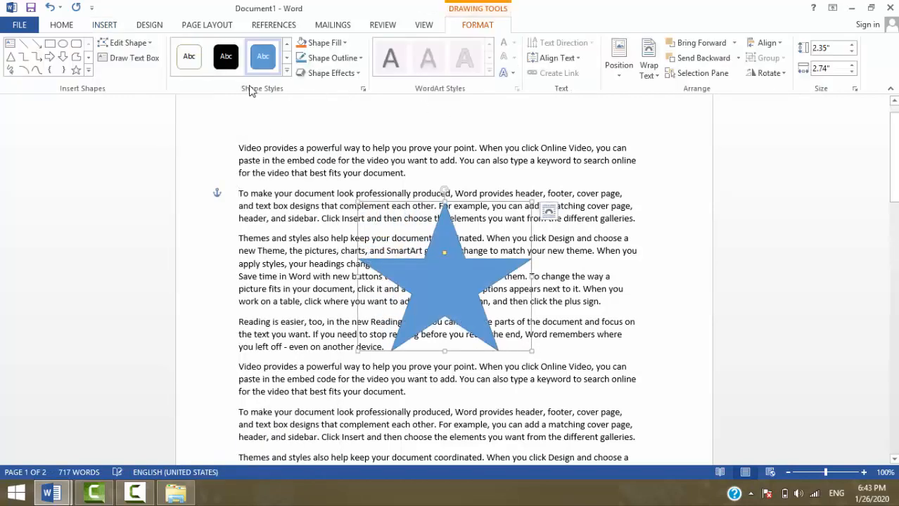
# - Examine the page position presets available for the selected star
pyautogui.click(220, 27)
pyautogui.click(418, 76)
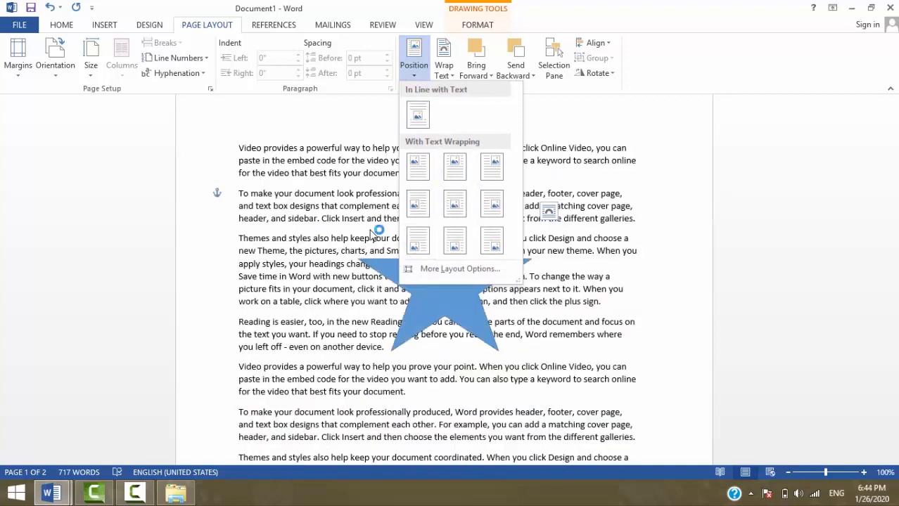
pyautogui.click(529, 259)
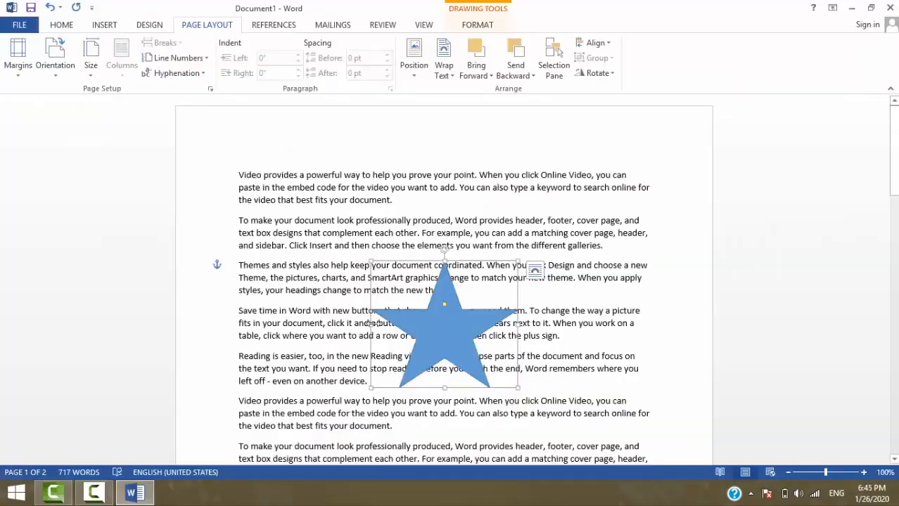
# - Apply Tight text wrapping to the star and move it slightly up so it reaches into the second paragraph
pyautogui.click(444, 60)
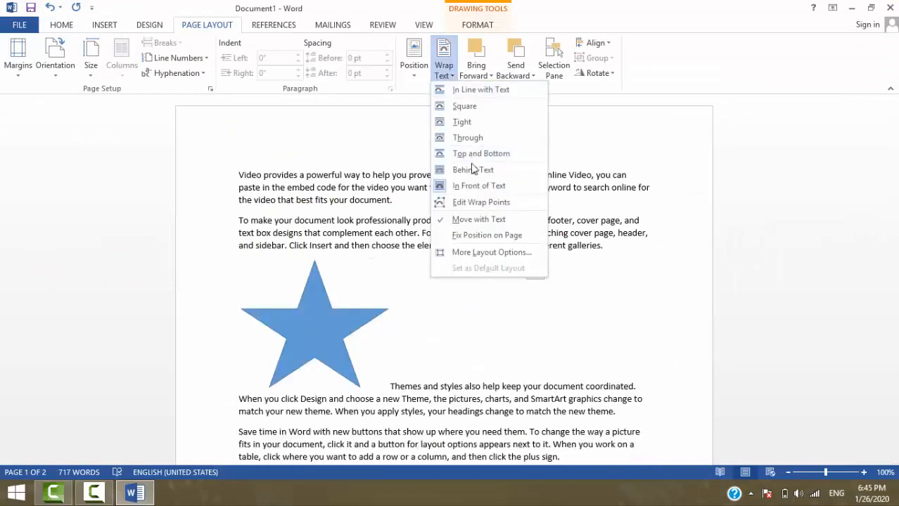
pyautogui.click(477, 118)
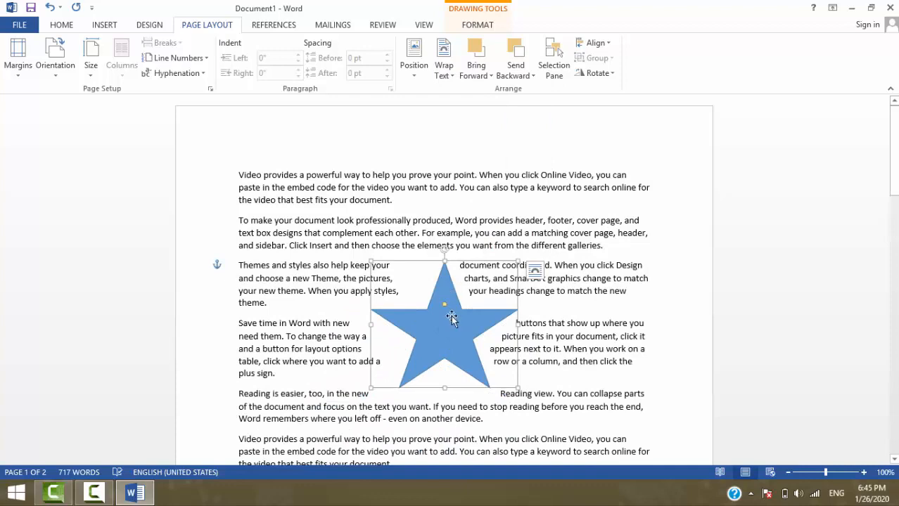
pyautogui.moveTo(451, 318); pyautogui.dragTo(450, 297)
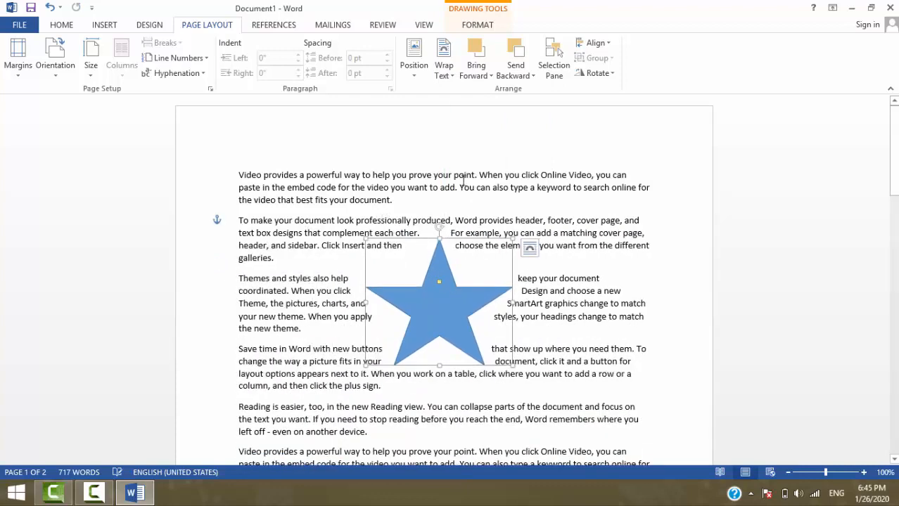
# - Set the star's text wrapping to Through and preview the other wrapping options
pyautogui.click(444, 58)
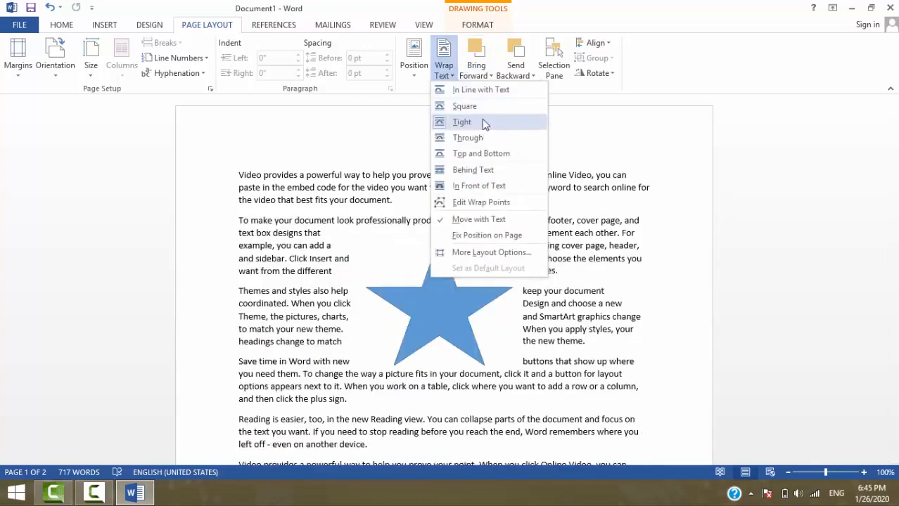
pyautogui.click(478, 140)
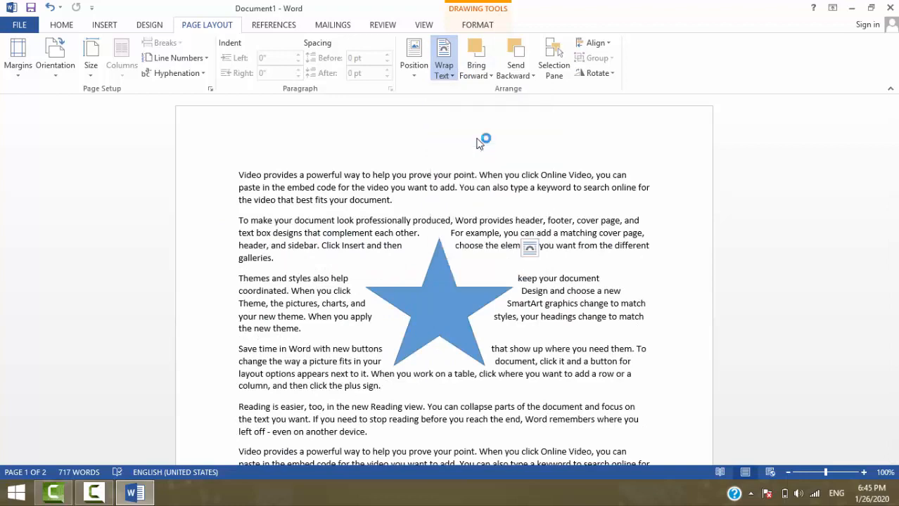
pyautogui.click(444, 58)
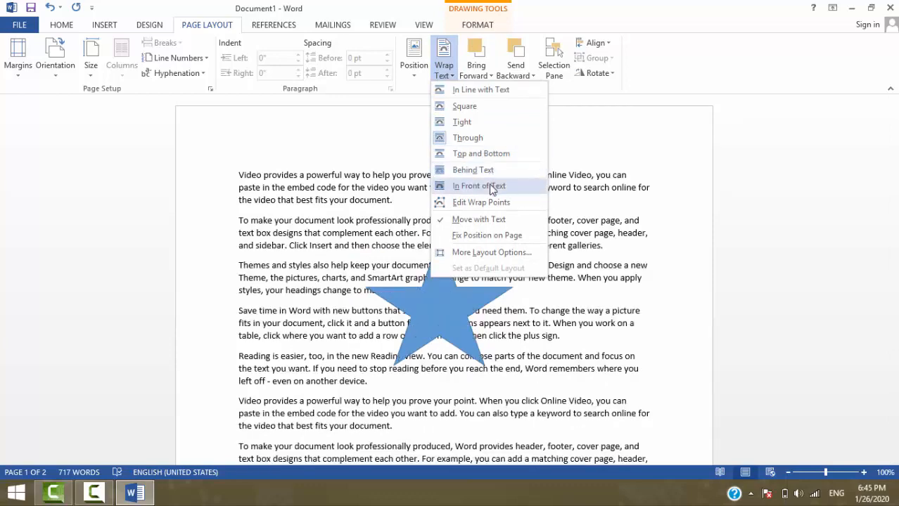
pyautogui.click(478, 106)
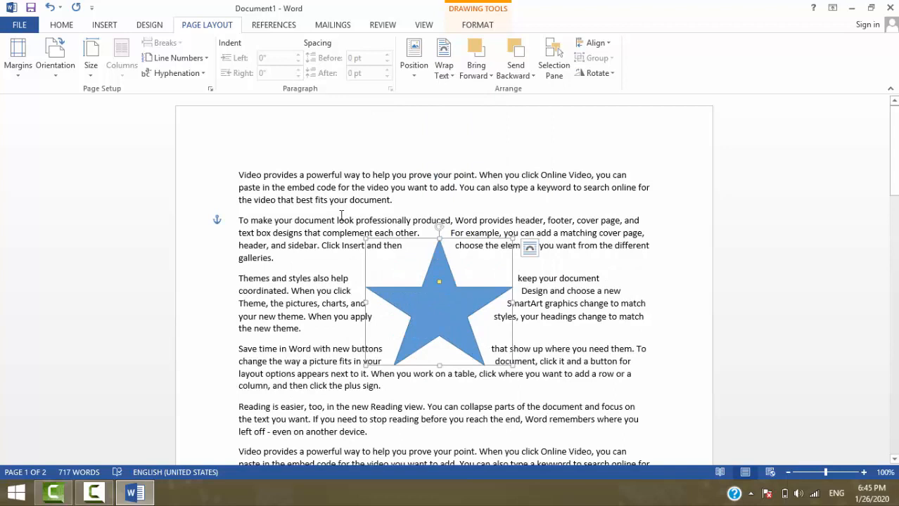
# - Bring the star forward and place the insertion point after "When you click" in the paragraph beside it
pyautogui.click(491, 77)
pyautogui.click(496, 88)
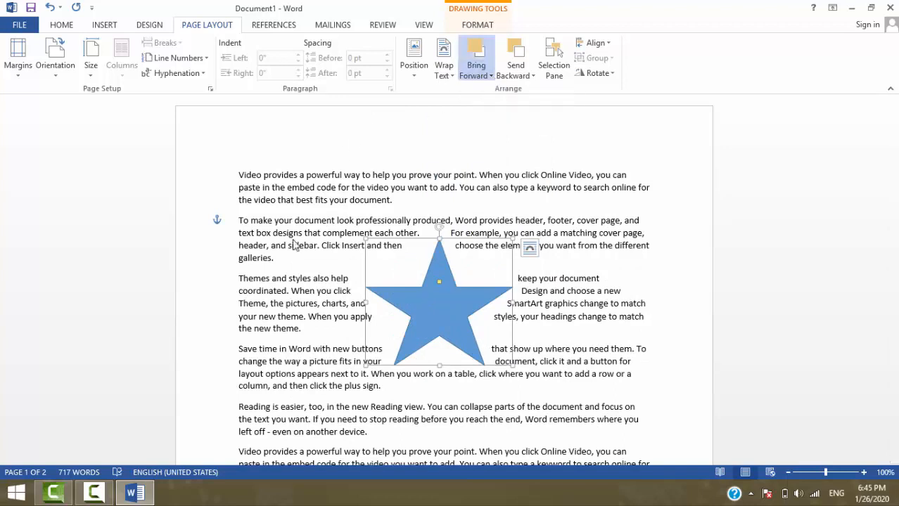
pyautogui.click(98, 26)
pyautogui.click(353, 295)
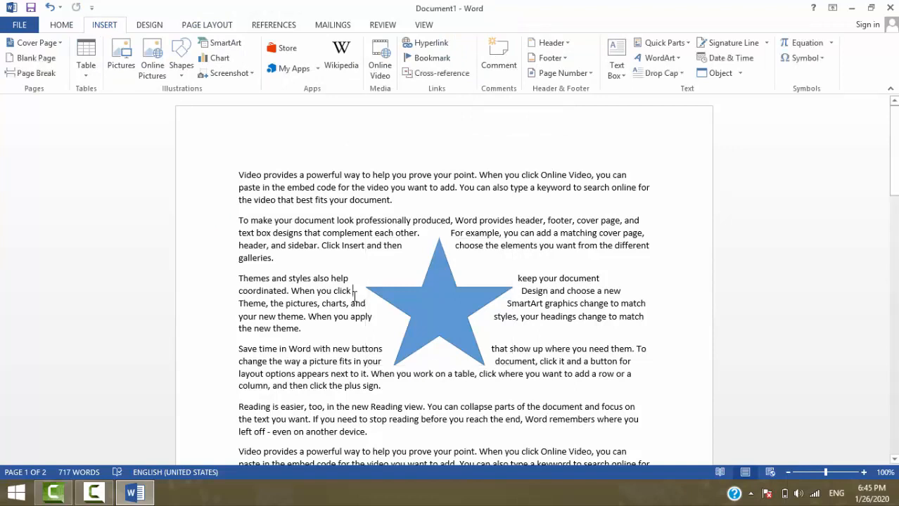
# - Clear the whole document and draw a five-point star about 2.33" high and 1.92" wide near the middle of the page
pyautogui.hotkey('ctrl', 'a')
pyautogui.press('Delete')
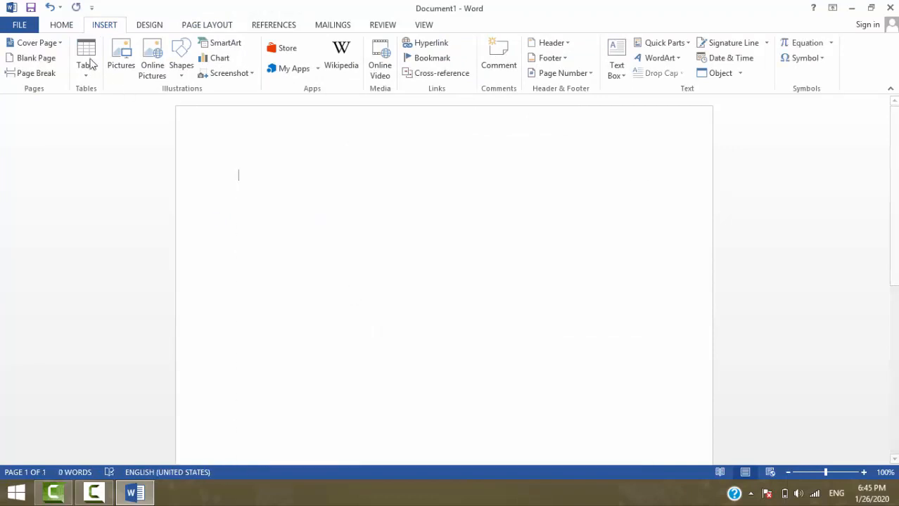
pyautogui.click(178, 67)
pyautogui.click(241, 119)
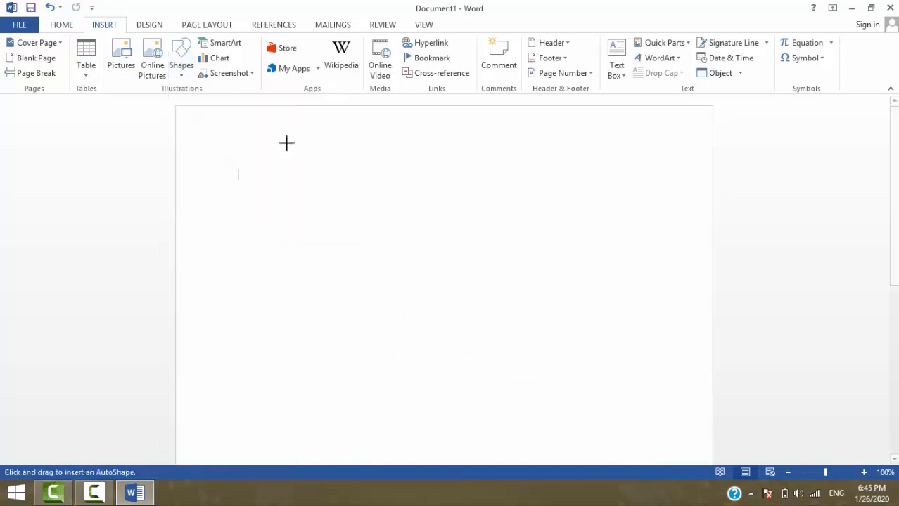
pyautogui.moveTo(370, 197); pyautogui.dragTo(494, 346)
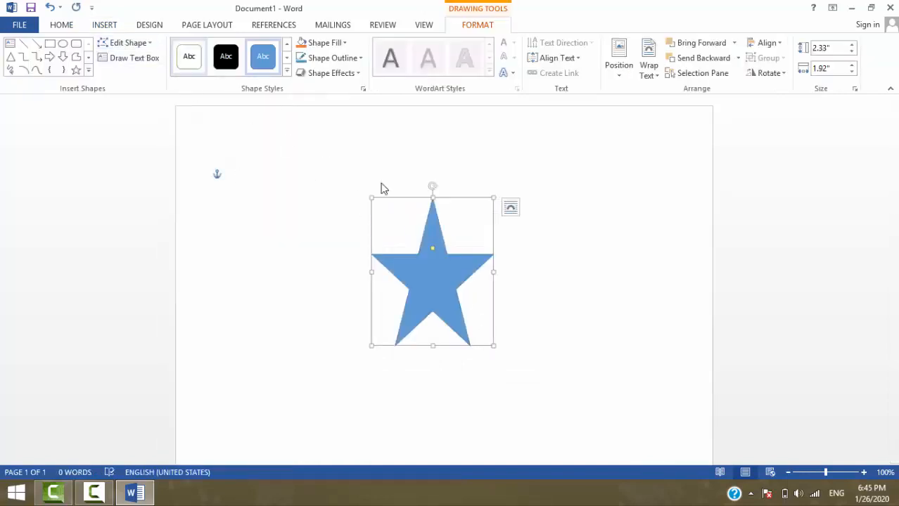
# - Shorten the star to about 1.65" high by moving its lower edge up
pyautogui.click(434, 340)
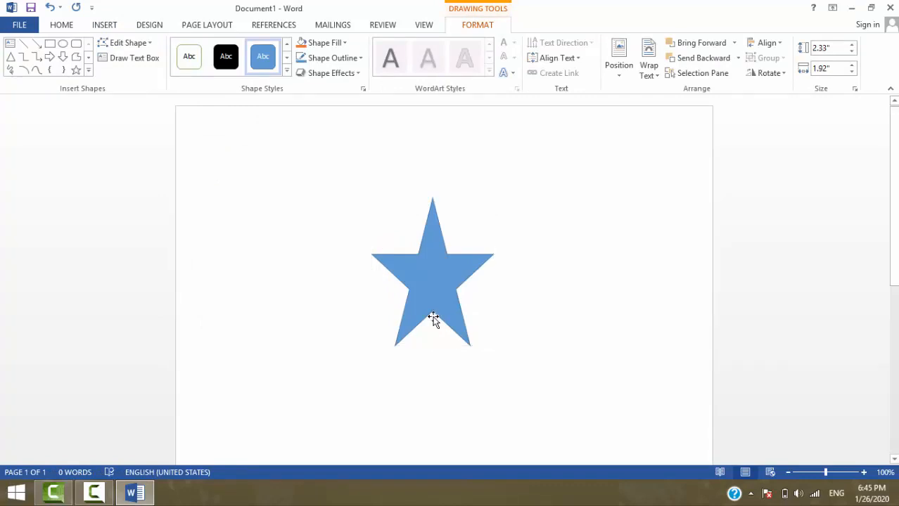
pyautogui.click(434, 319)
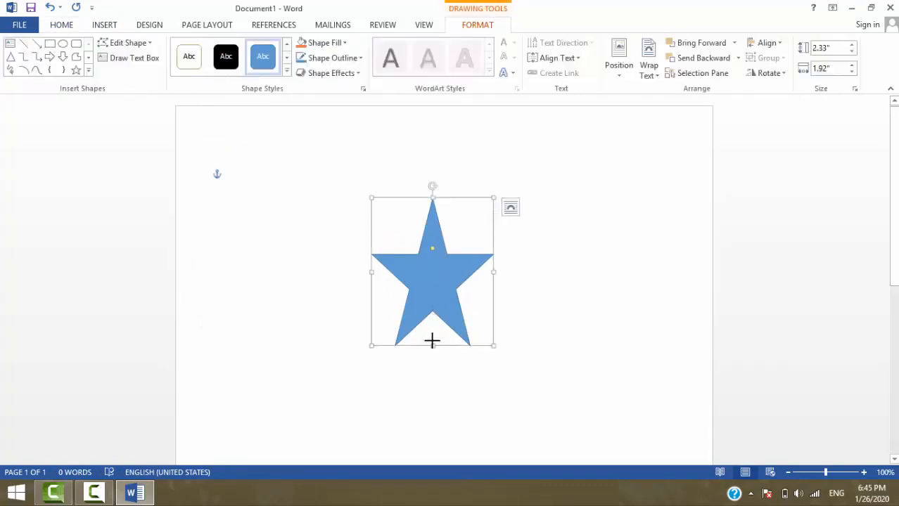
pyautogui.moveTo(432, 344); pyautogui.dragTo(432, 302)
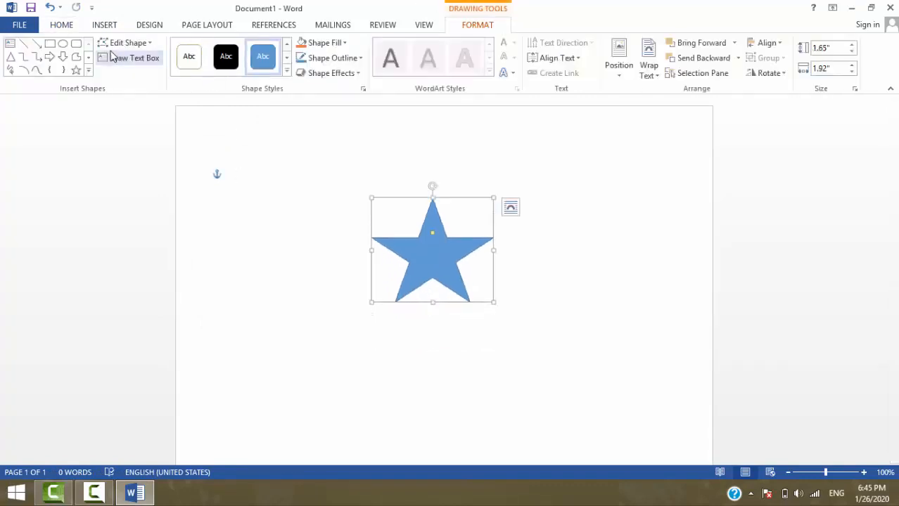
# - Draw a right-pointing block arrow about 4.03" wide and 1.07" high overlapping the star, and apply the solid black shape style
pyautogui.click(50, 56)
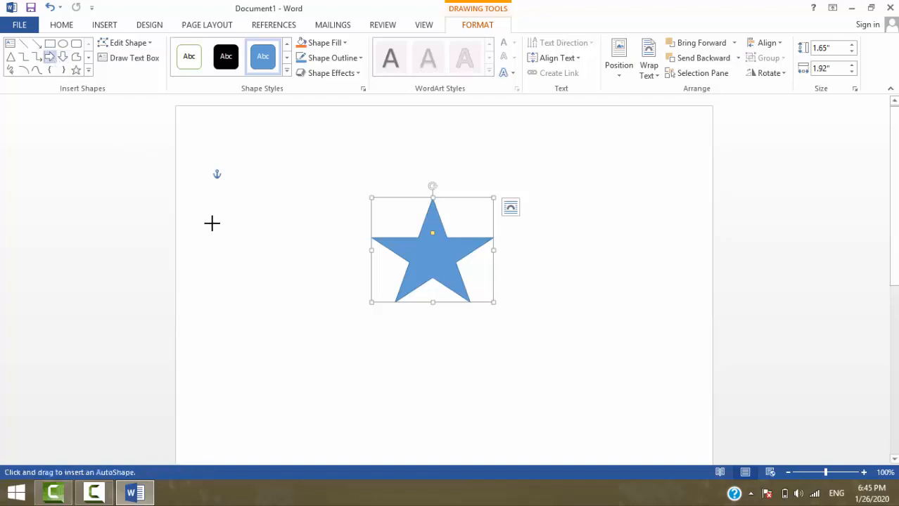
pyautogui.moveTo(210, 224)
pyautogui.mouseDown()
pyautogui.moveTo(331, 301)
pyautogui.moveTo(465, 293)
pyautogui.mouseUp()
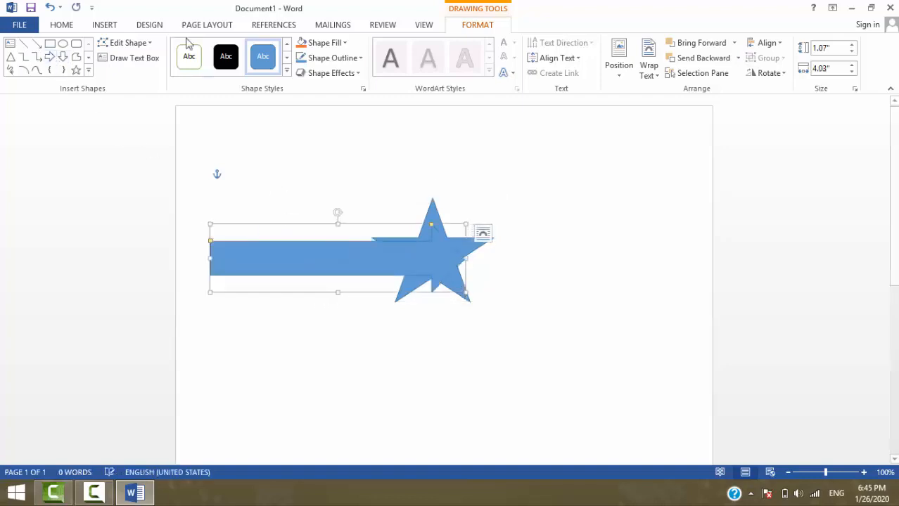
pyautogui.click(221, 62)
pyautogui.click(283, 158)
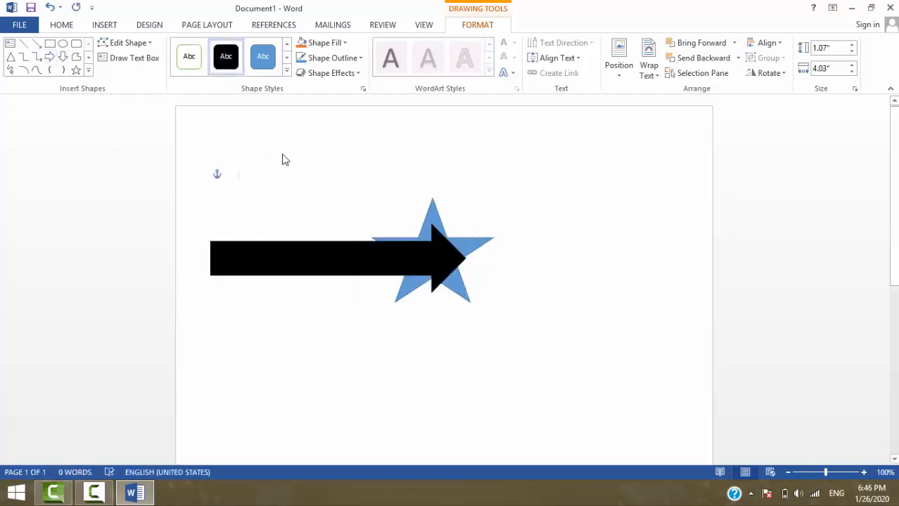
# - Select the black arrow and apply Bring Forward and Bring to Front from the page layout arrangement commands
pyautogui.click(208, 27)
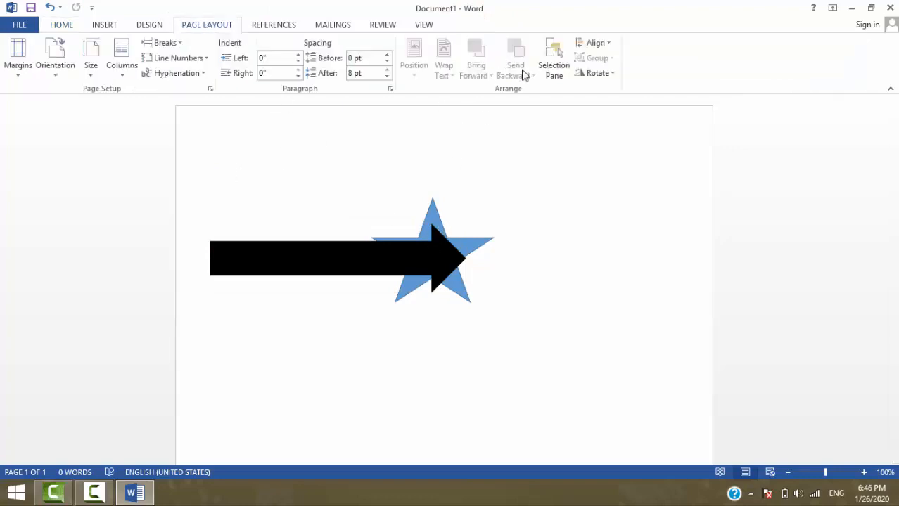
pyautogui.click(430, 251)
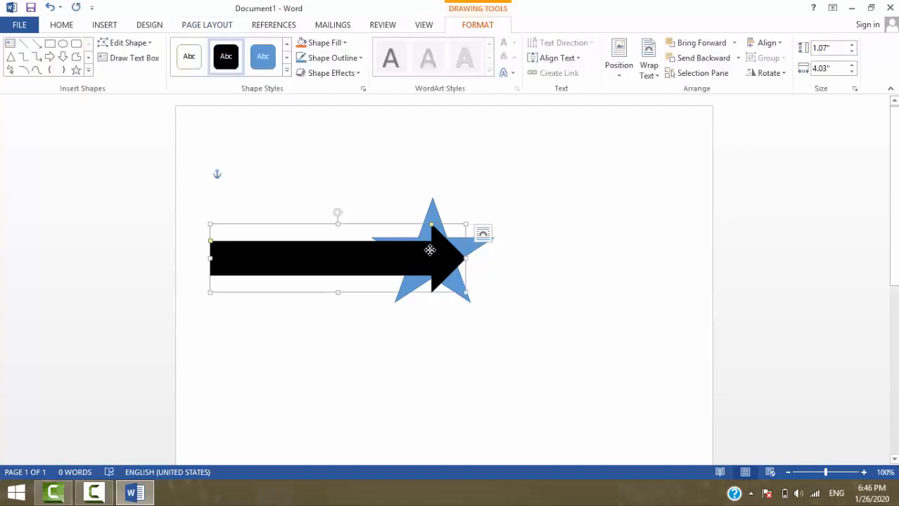
pyautogui.click(208, 26)
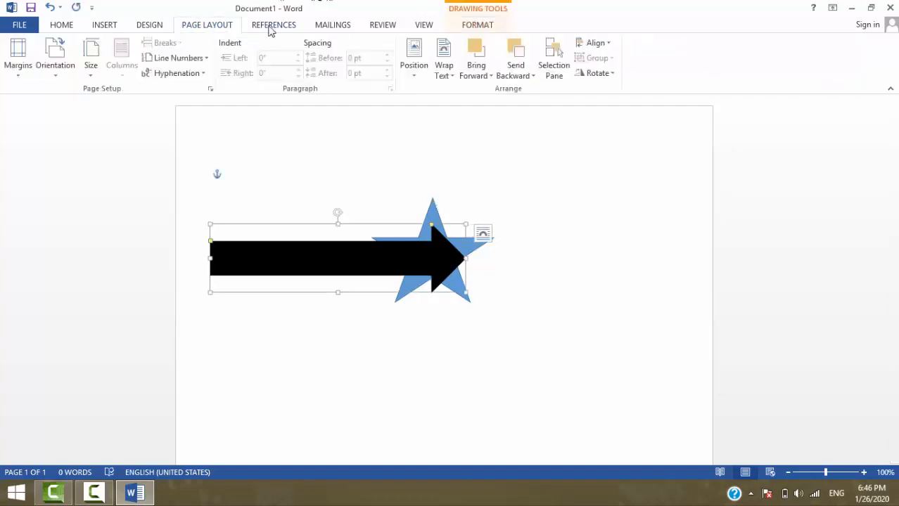
pyautogui.click(522, 76)
pyautogui.click(485, 76)
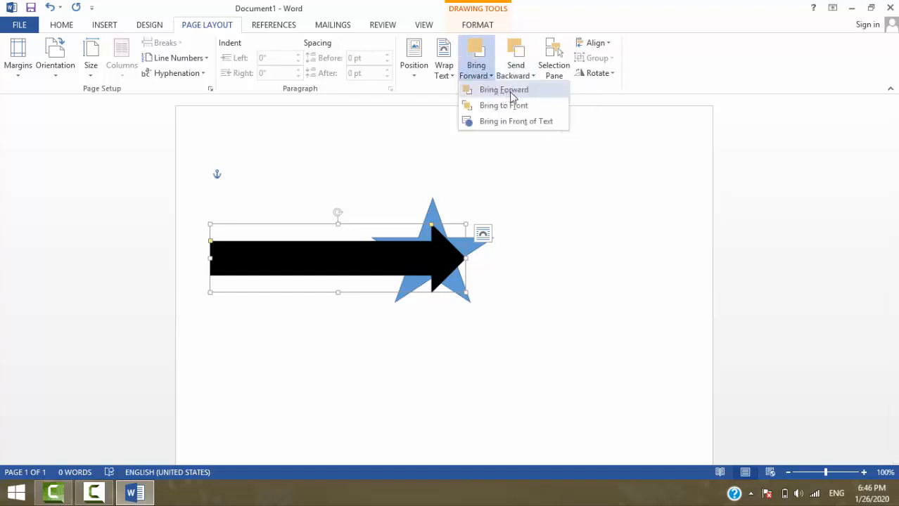
pyautogui.click(512, 97)
pyautogui.click(490, 78)
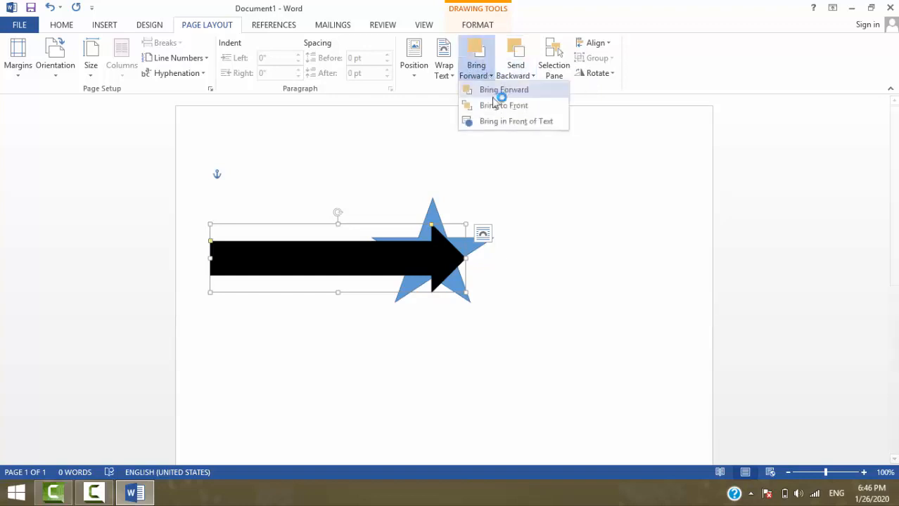
pyautogui.click(500, 105)
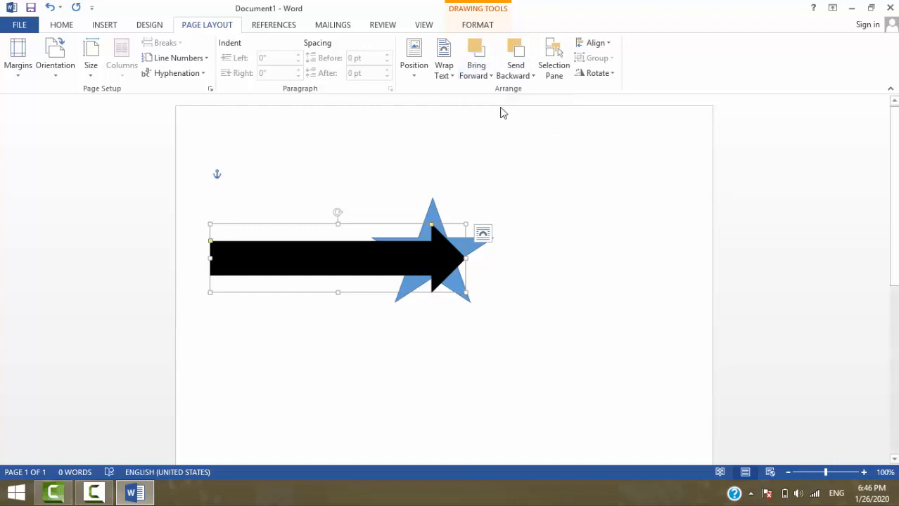
# - Send the black arrow one level backward so it sits behind the star
pyautogui.click(490, 73)
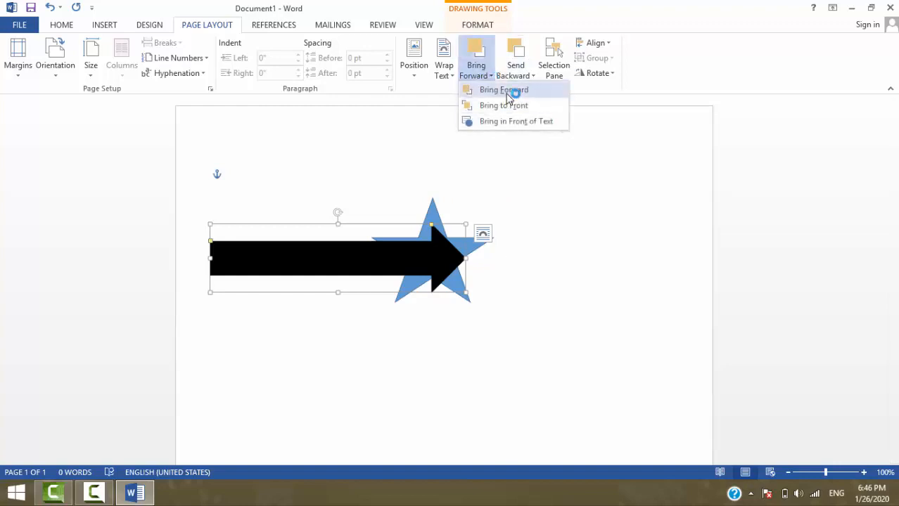
pyautogui.click(532, 75)
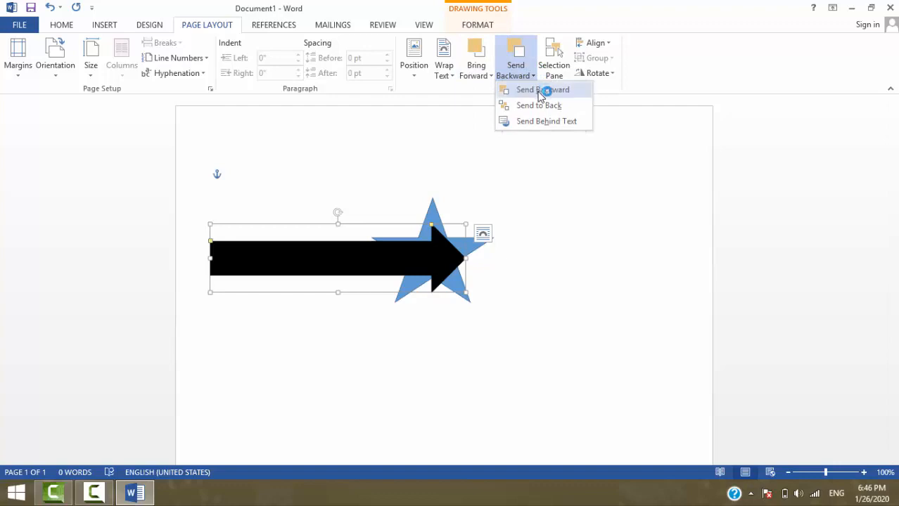
pyautogui.click(541, 93)
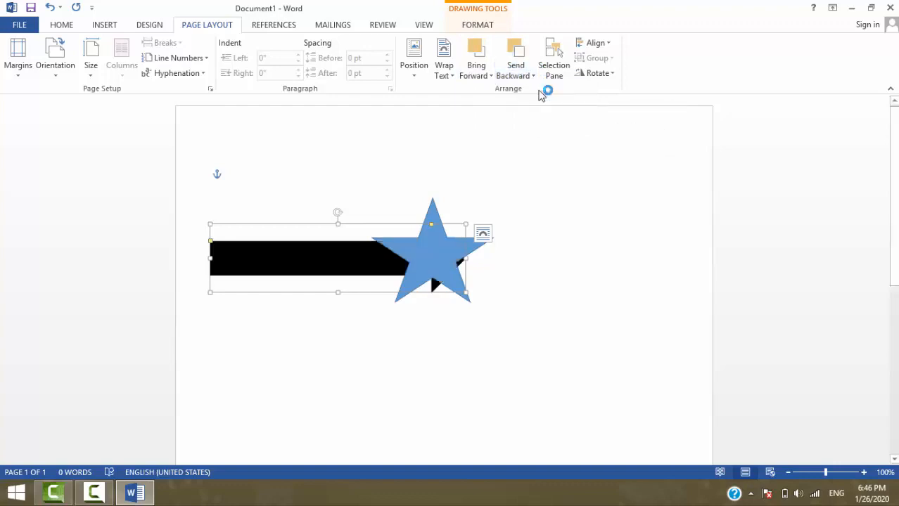
# - Bring the black arrow forward over the star and send it backward behind the star again
pyautogui.click(491, 76)
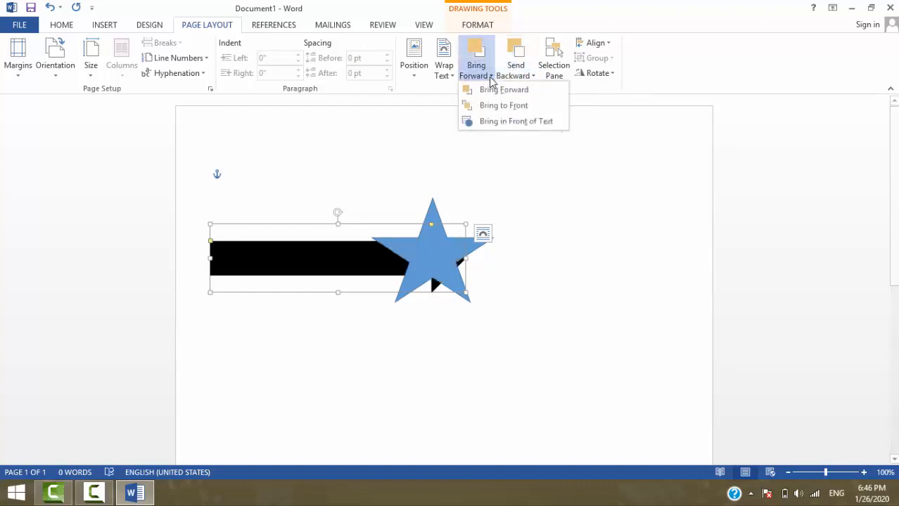
pyautogui.click(495, 91)
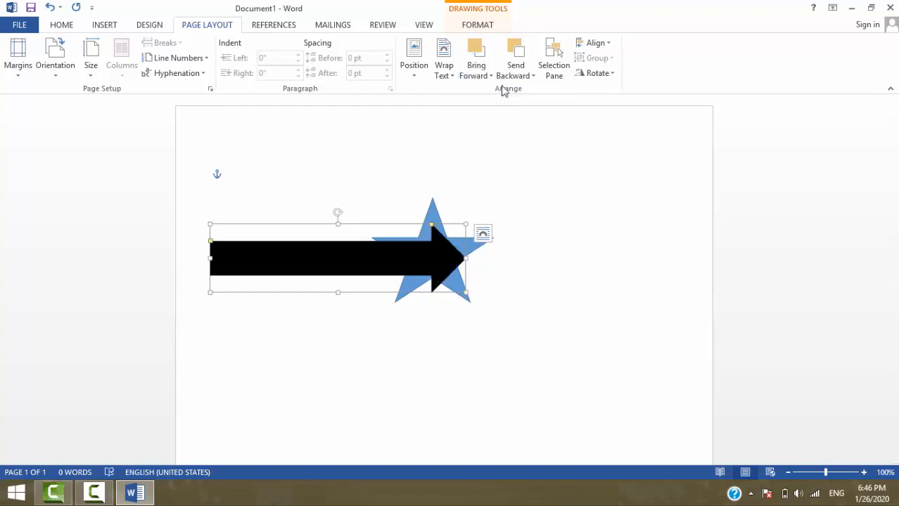
pyautogui.click(527, 77)
pyautogui.click(530, 93)
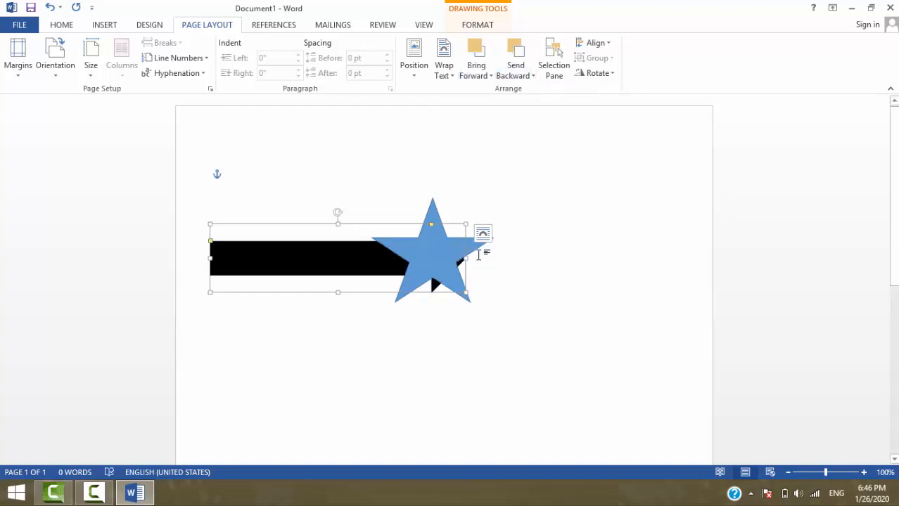
# - Deselect the arrow and look at the alignment options available for shapes
pyautogui.click(523, 270)
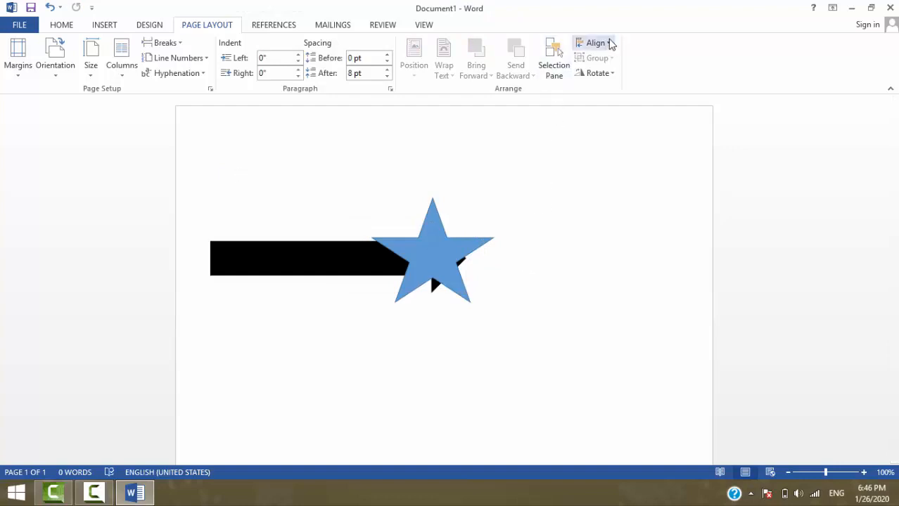
pyautogui.click(607, 45)
pyautogui.click(468, 258)
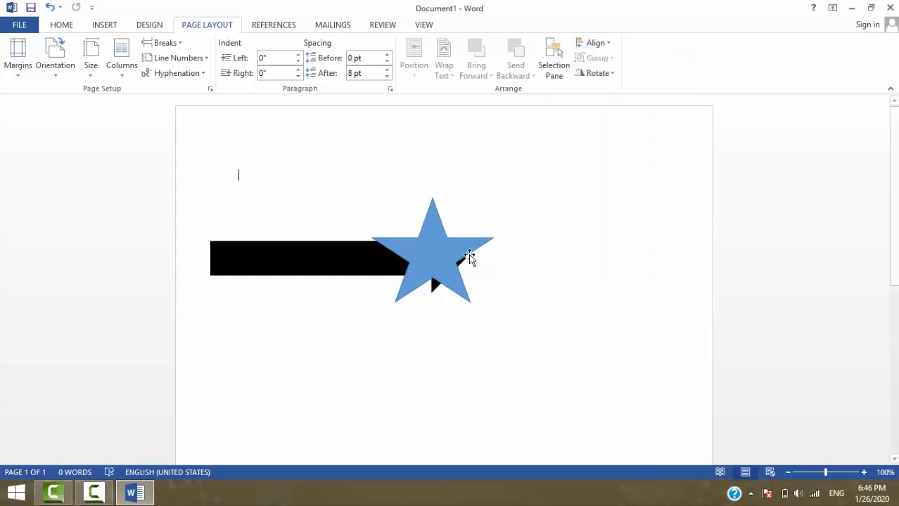